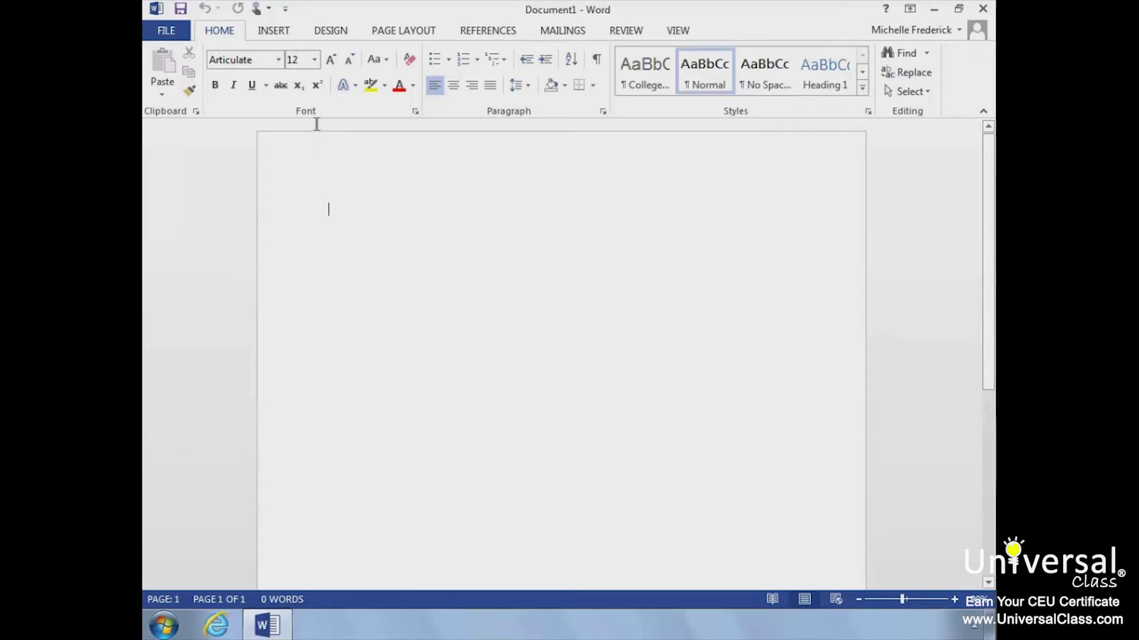
- Insert the Kitties.png kitten photo from the Pictures library at the top of the document
{"action": "left_click", "coordinate": [283, 35]}
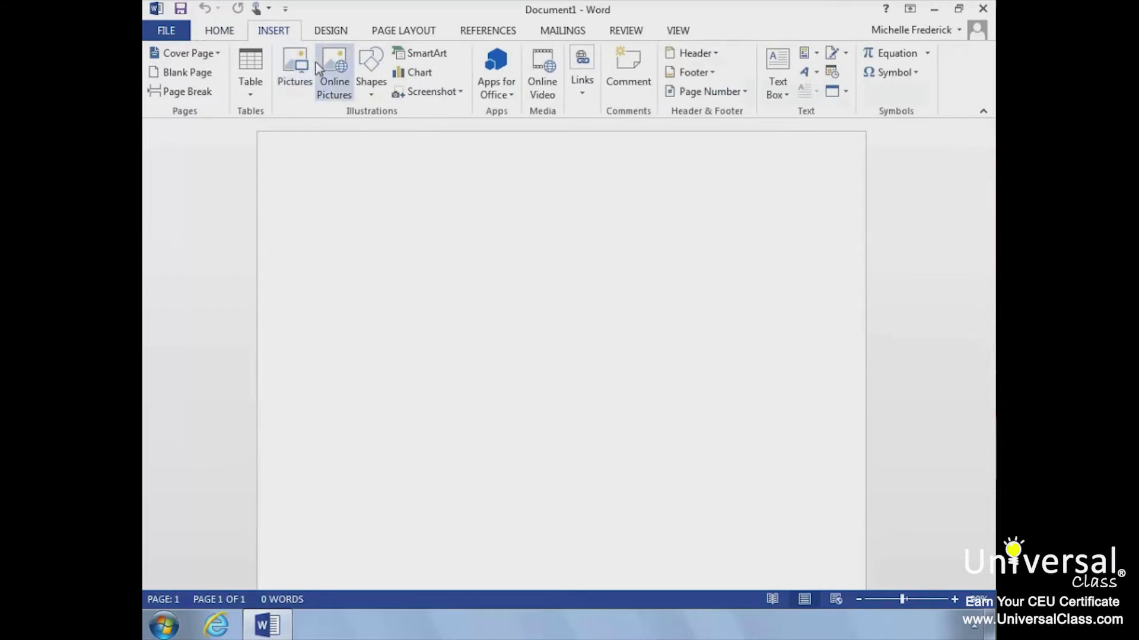
{"action": "left_click", "coordinate": [296, 89]}
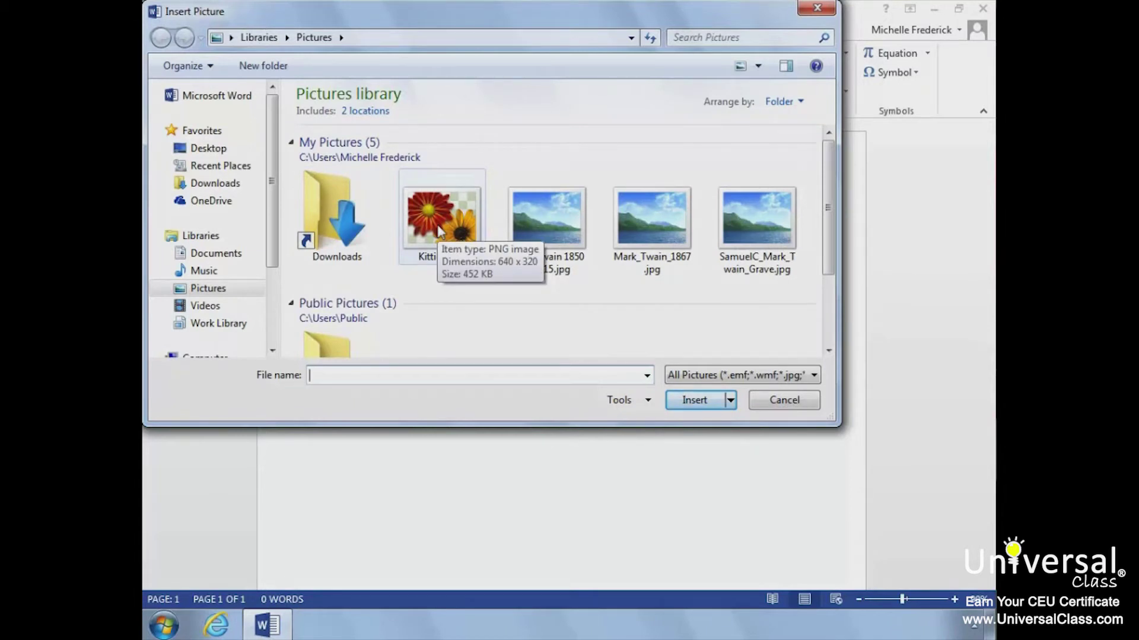
{"action": "left_click", "coordinate": [436, 225]}
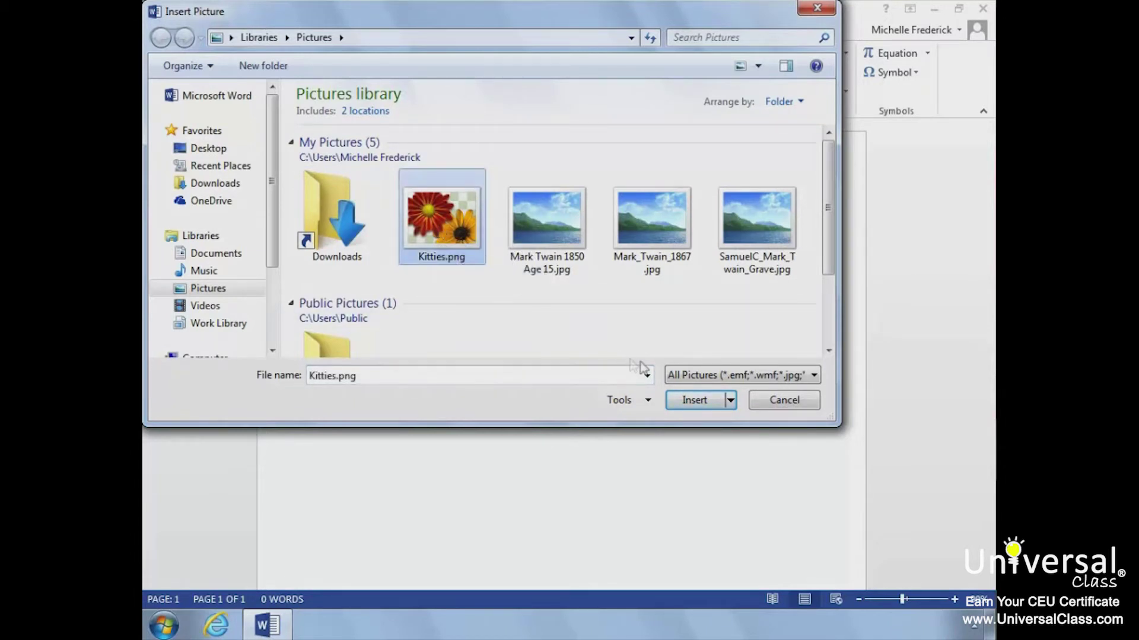
{"action": "left_click", "coordinate": [692, 401]}
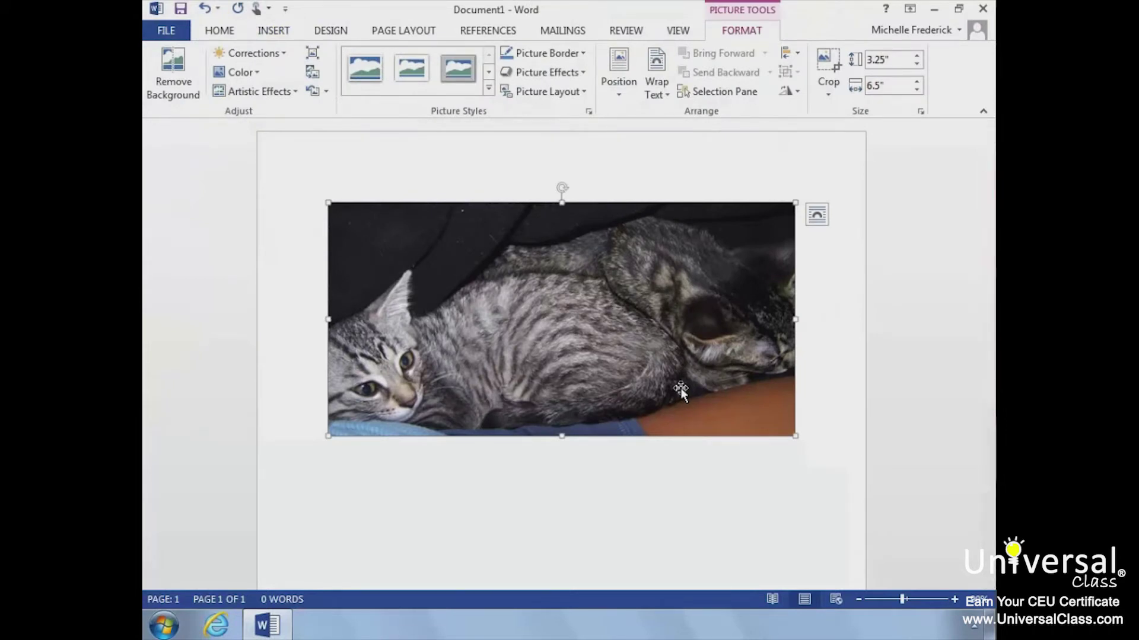
{"action": "left_click", "coordinate": [781, 414]}
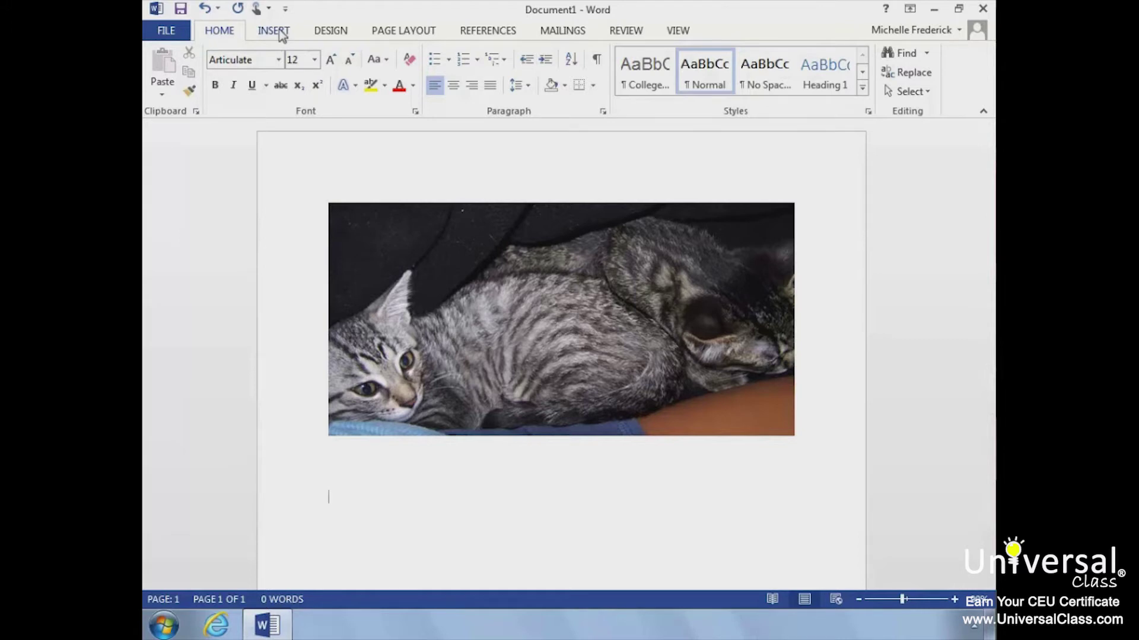
- Below the kitten picture, search Office.com clip art for 'Dog', then go back to the picture sources list
{"action": "left_click", "coordinate": [326, 479]}
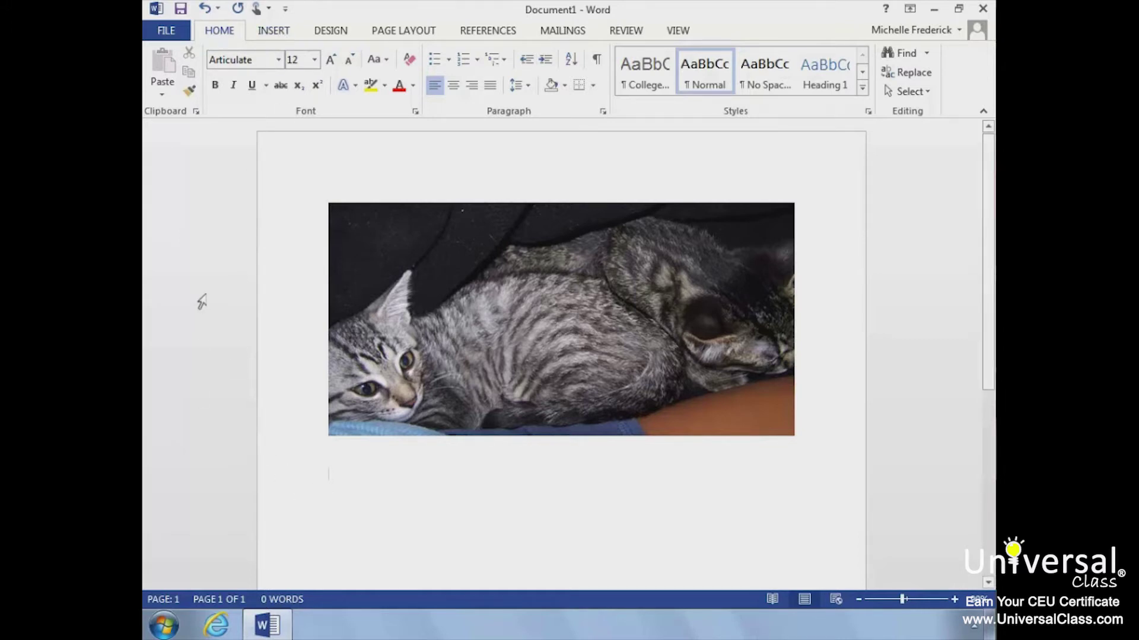
{"action": "left_click", "coordinate": [276, 31]}
{"action": "left_click", "coordinate": [342, 87]}
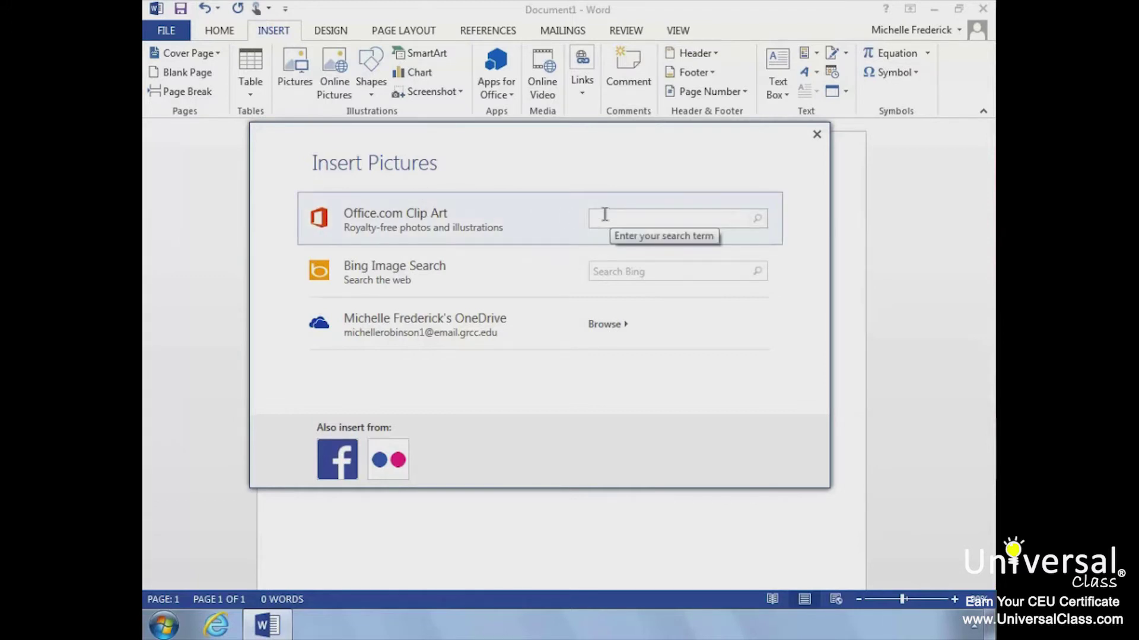
{"action": "type", "text": "Dog"}
{"action": "left_click", "coordinate": [759, 220]}
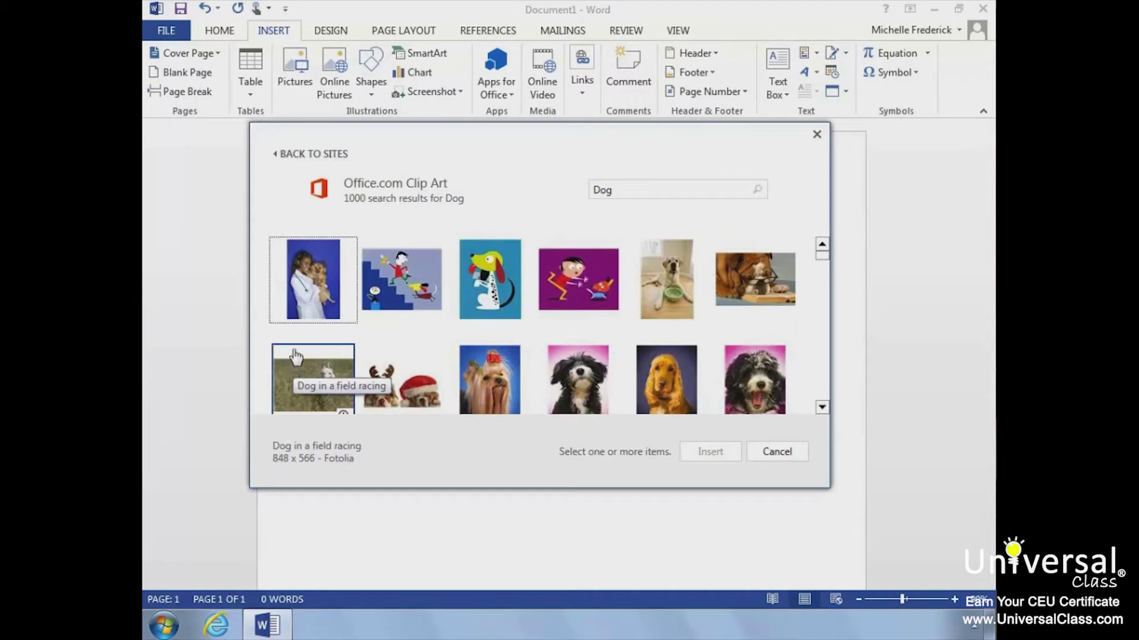
{"action": "left_click", "coordinate": [312, 155]}
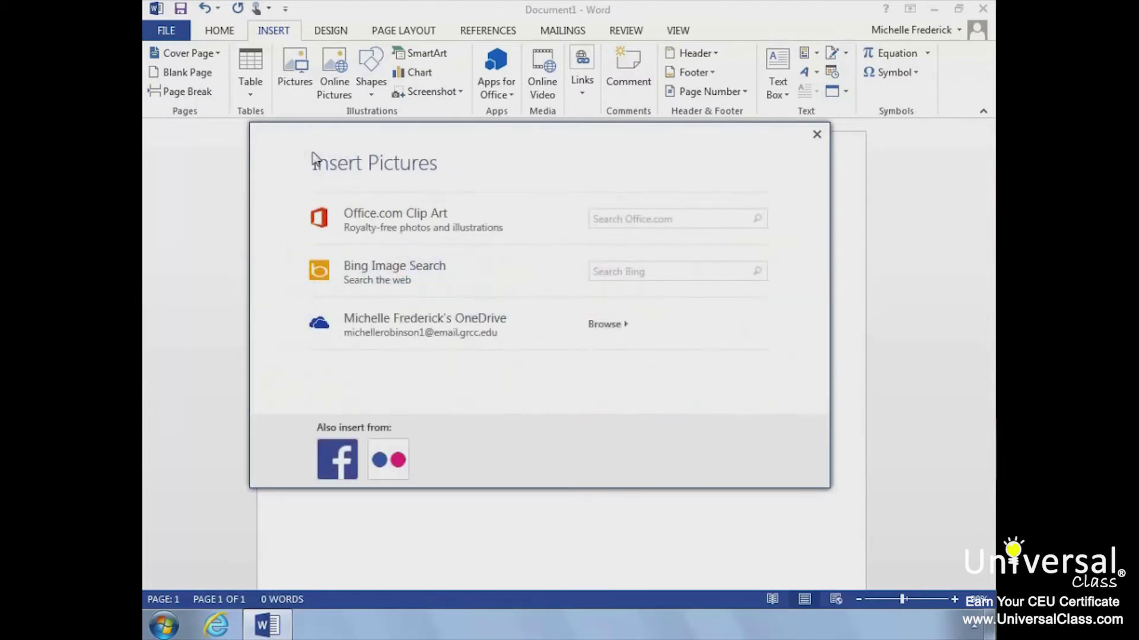
{"action": "left_click", "coordinate": [624, 262]}
{"action": "type", "text": "dog"}
{"action": "left_click", "coordinate": [756, 272]}
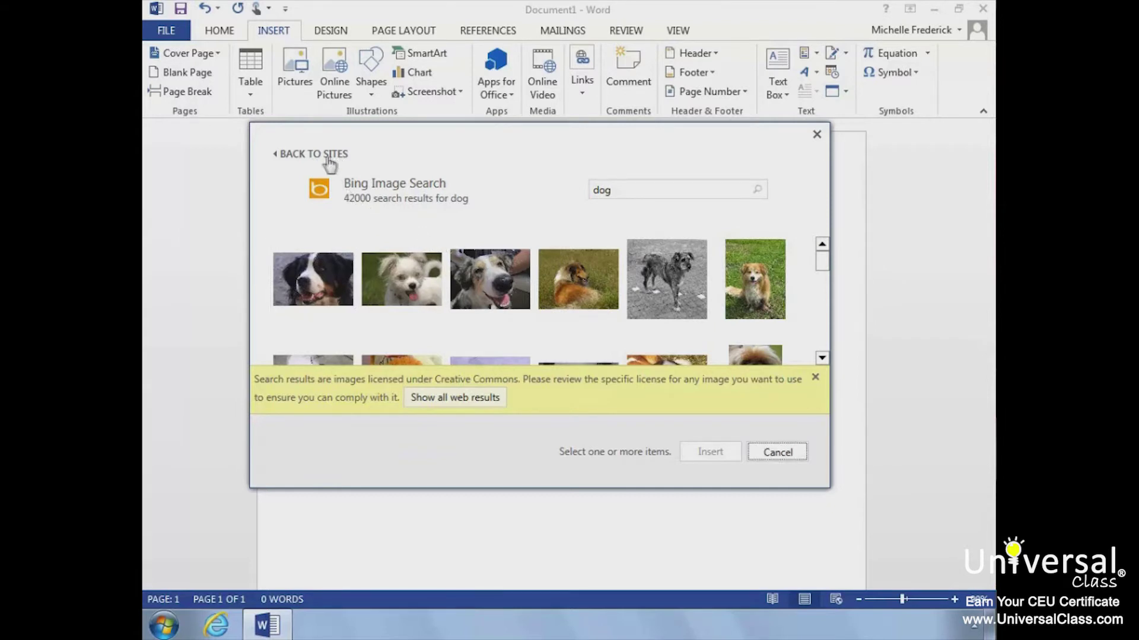
{"action": "left_click", "coordinate": [292, 155]}
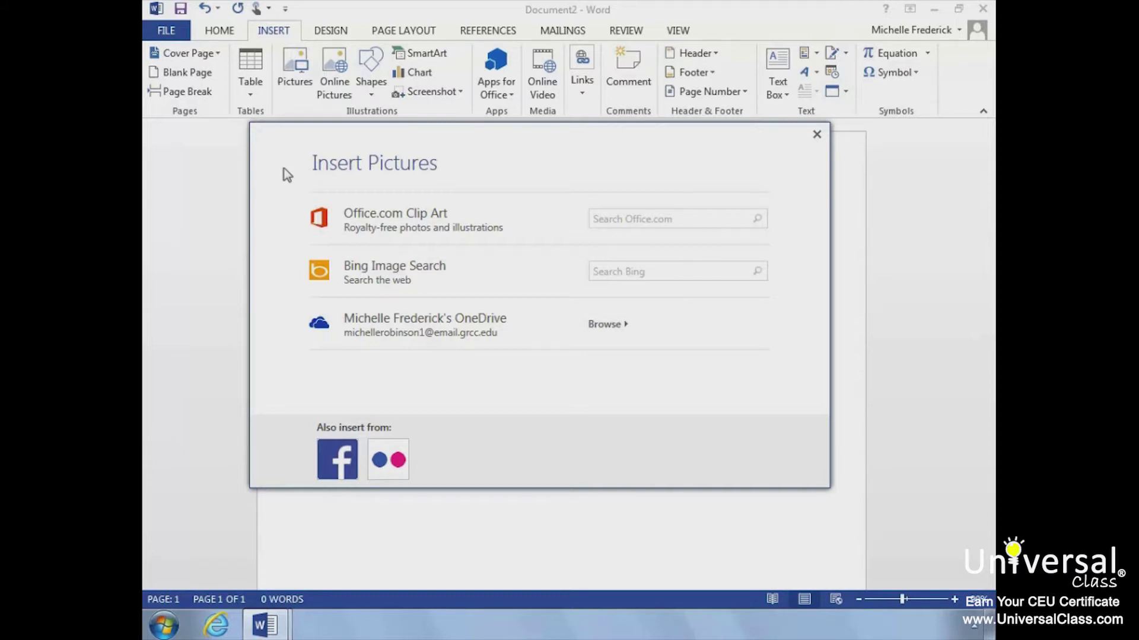
- Insert the Baby Rex puppy photo from the OneDrive Pictures folder
{"action": "left_click", "coordinate": [612, 326]}
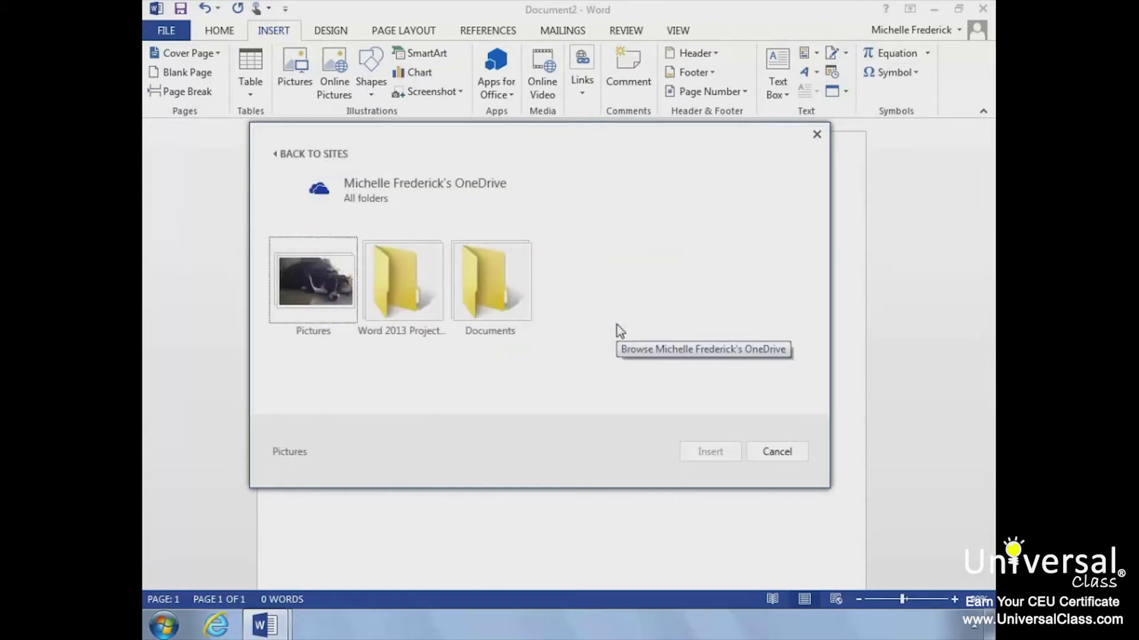
{"action": "left_click", "coordinate": [321, 308]}
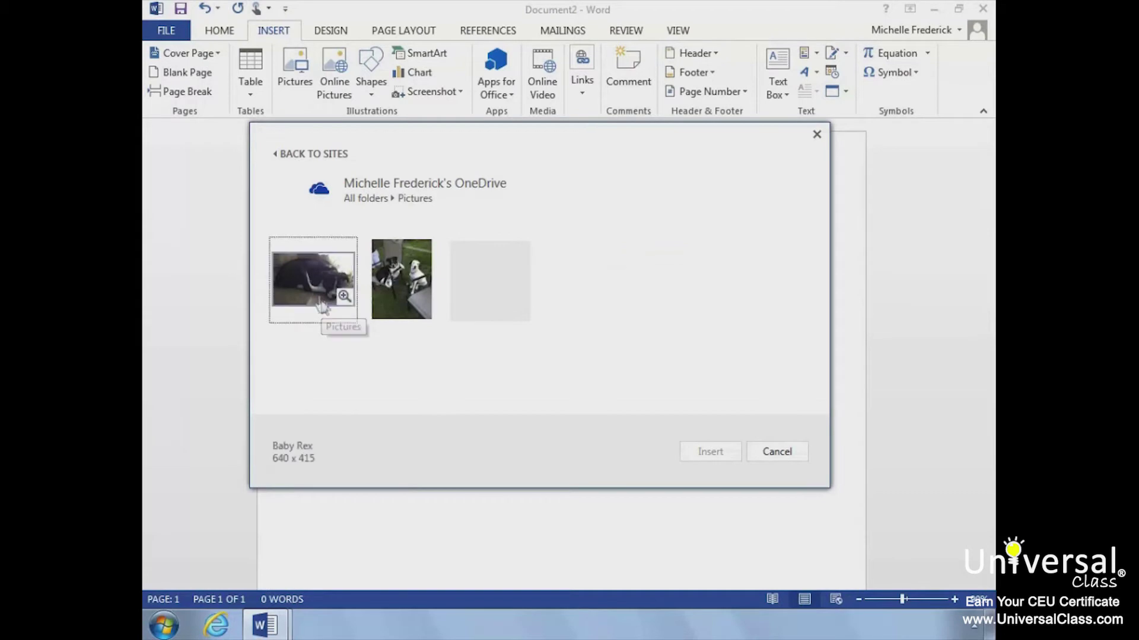
{"action": "left_click", "coordinate": [320, 308]}
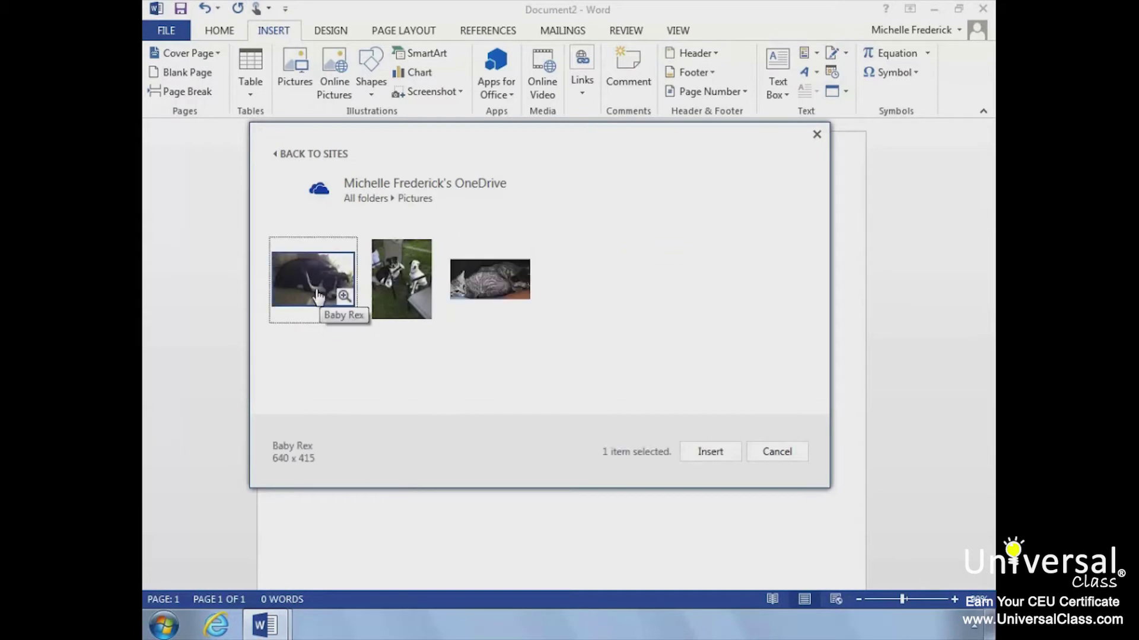
{"action": "left_click", "coordinate": [710, 452]}
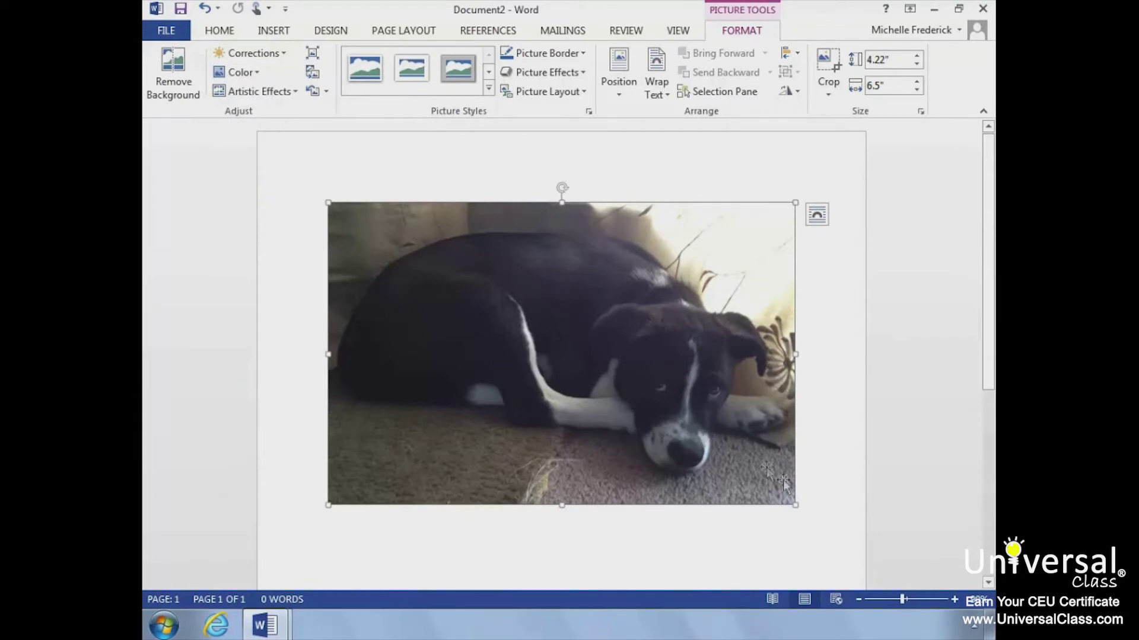
- Add a blank line below the puppy photo and bring up the online picture sources again
{"action": "left_click", "coordinate": [796, 494]}
{"action": "key", "text": "Return"}
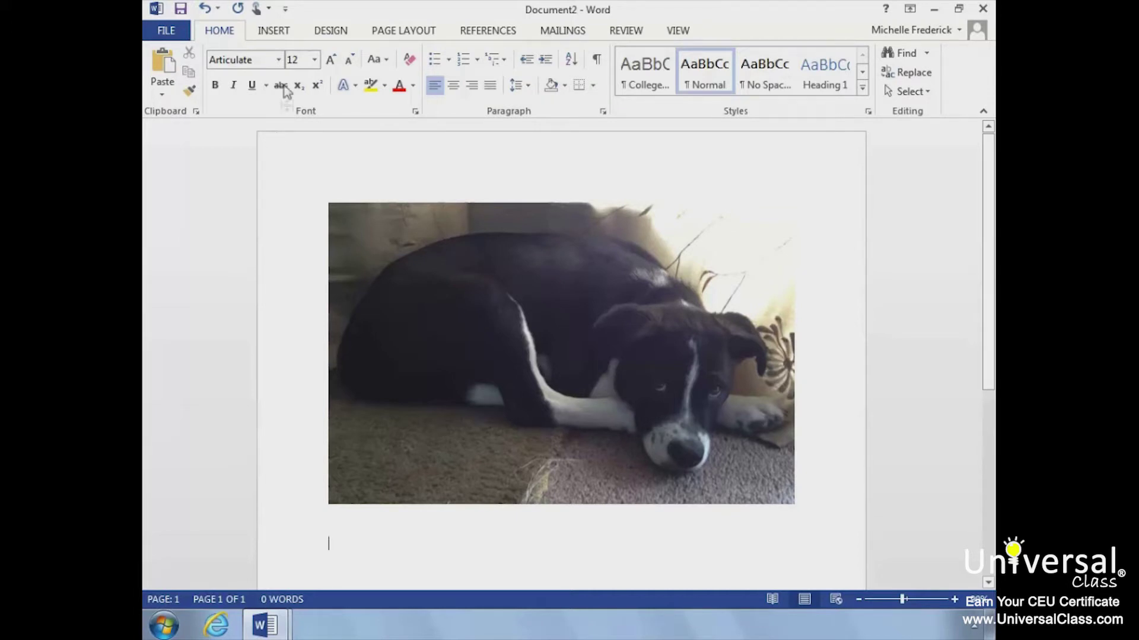
{"action": "left_click", "coordinate": [274, 36]}
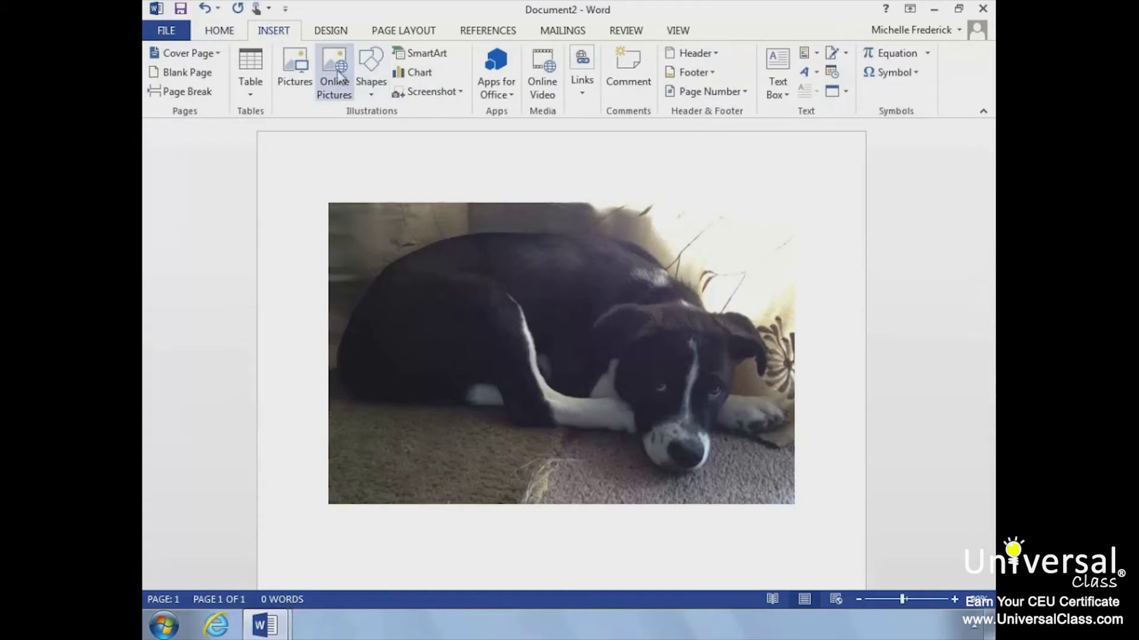
{"action": "left_click", "coordinate": [339, 79]}
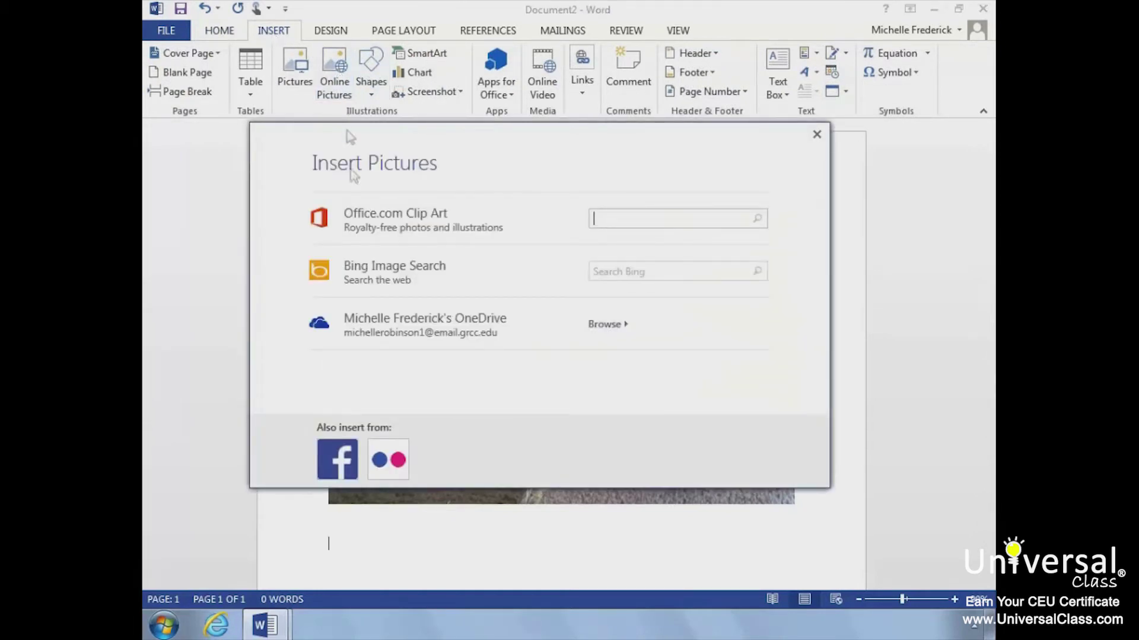
- Connect a Facebook account with its login e-mail and password, keeping it logged in
{"action": "left_click", "coordinate": [338, 460]}
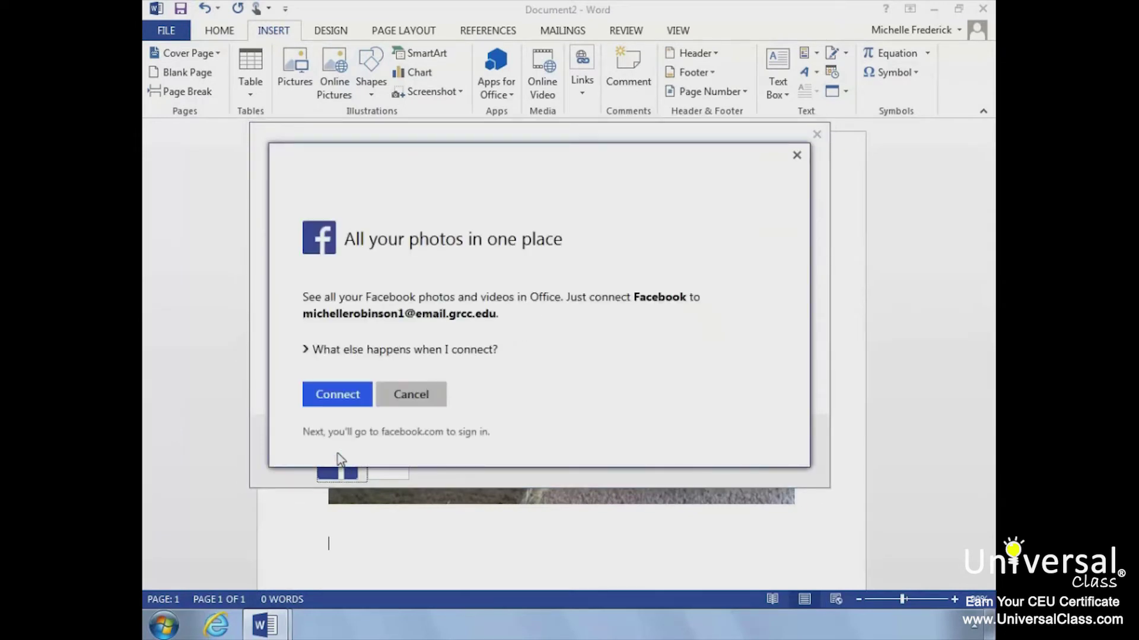
{"action": "left_click", "coordinate": [337, 396]}
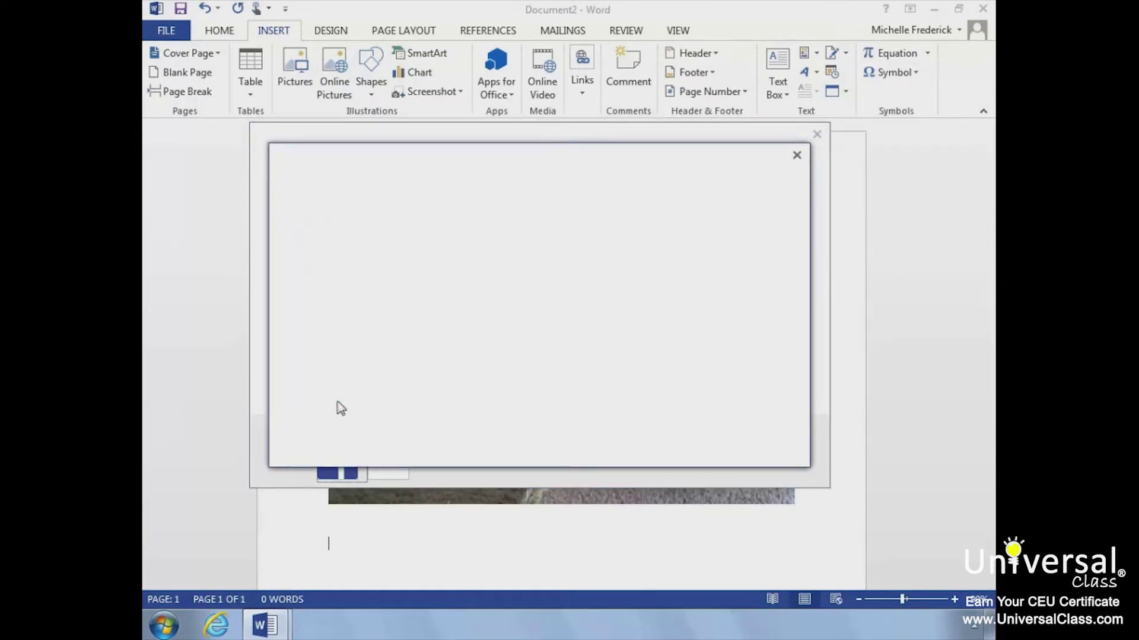
{"action": "left_click", "coordinate": [486, 238]}
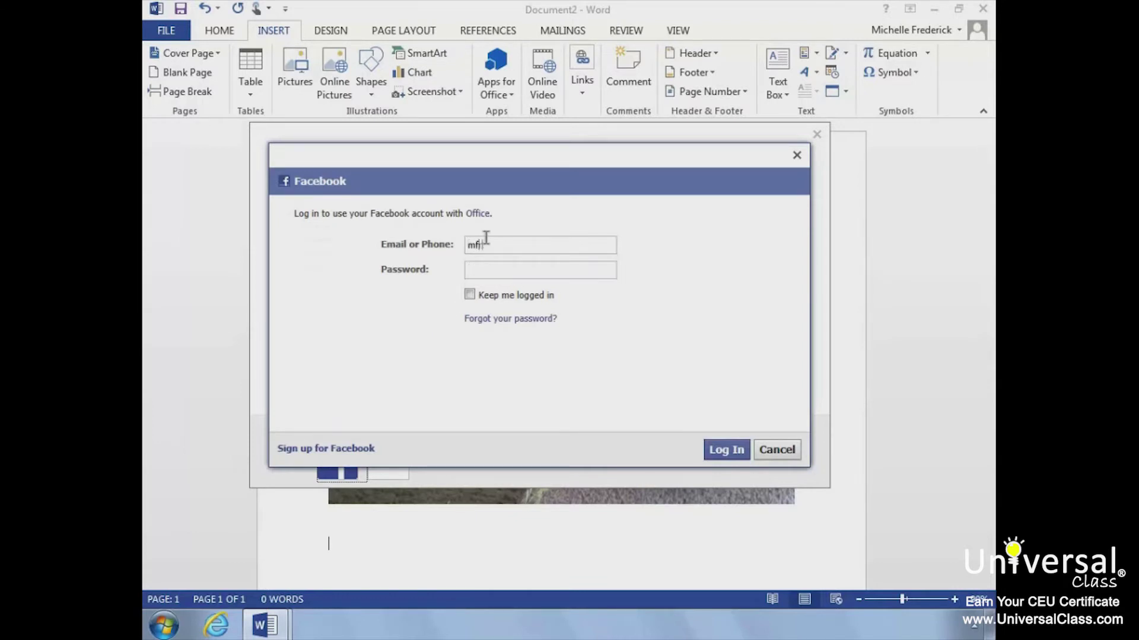
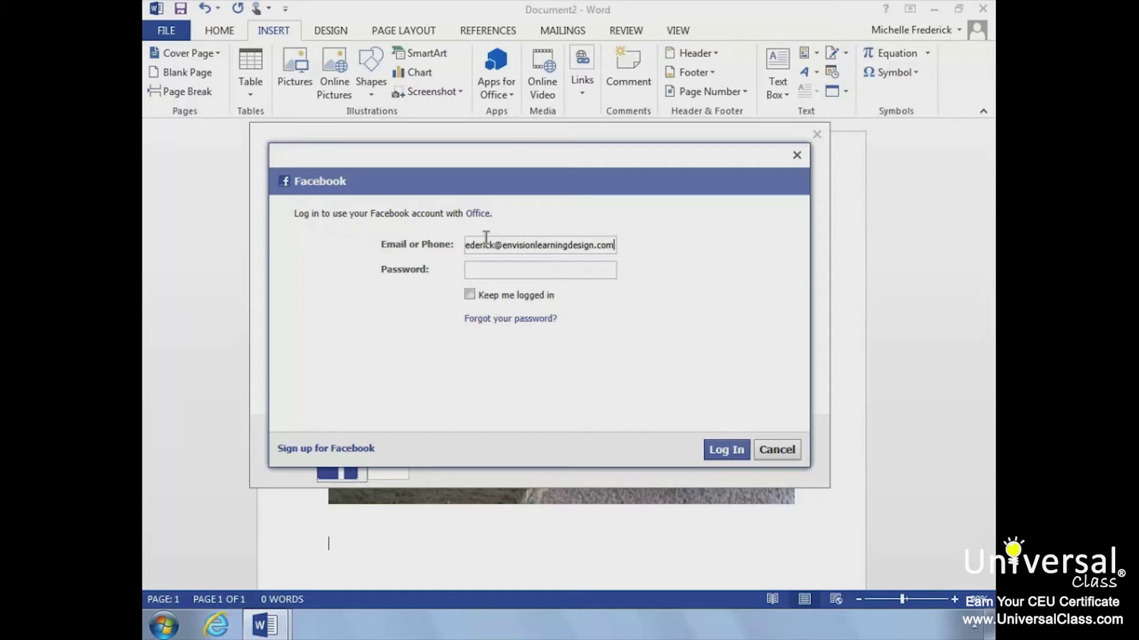
{"action": "left_click", "coordinate": [488, 270]}
{"action": "type", "text": "*********"}
{"action": "left_click", "coordinate": [469, 295]}
{"action": "left_click", "coordinate": [729, 452]}
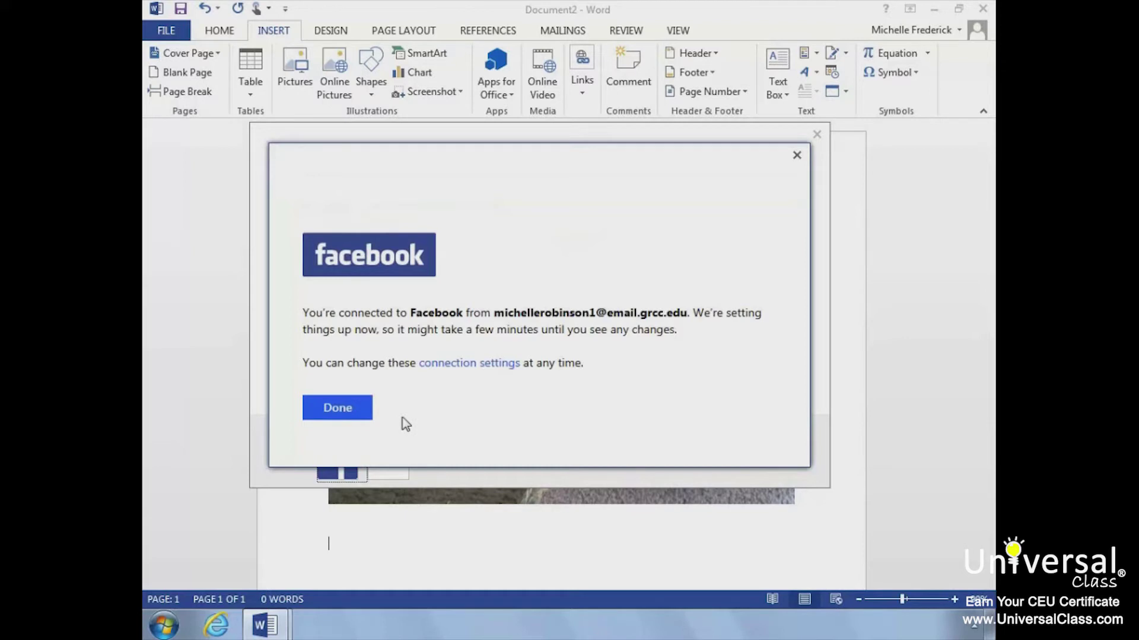
{"action": "left_click", "coordinate": [360, 406]}
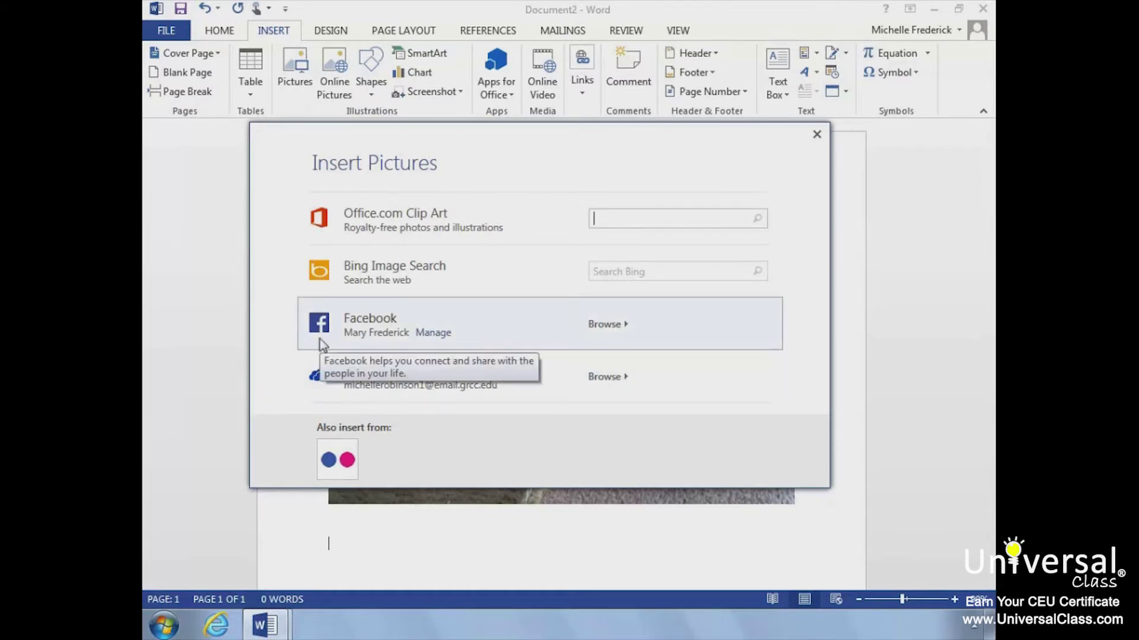
- Browse the Facebook albums, cancel without choosing a photo, and close the Insert Pictures dialog
{"action": "left_click", "coordinate": [602, 325]}
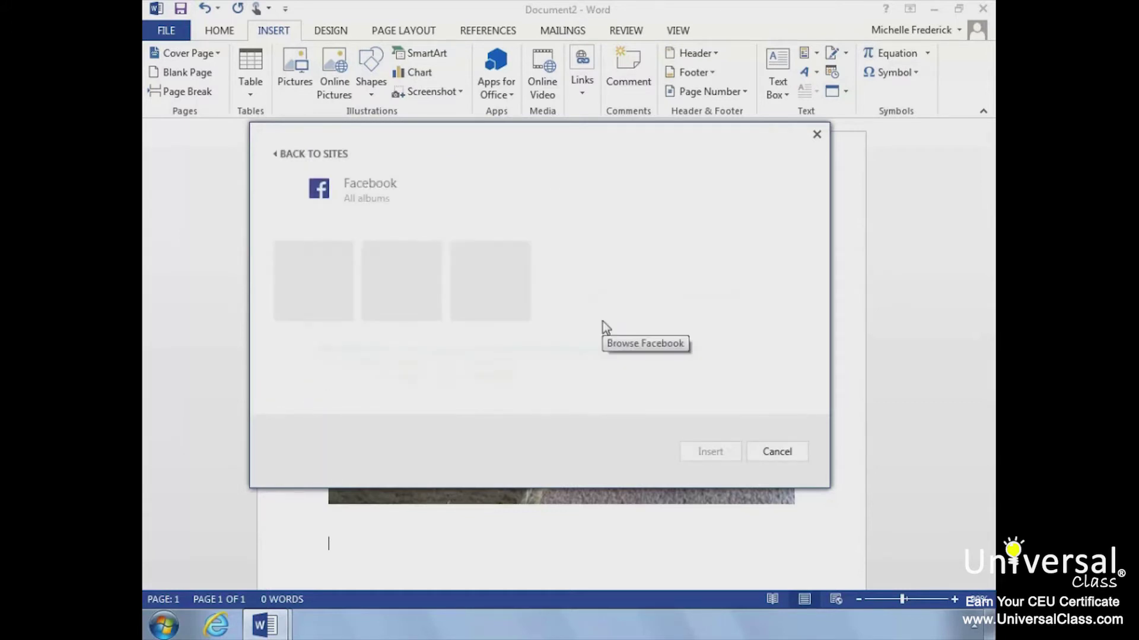
{"action": "left_click", "coordinate": [769, 454]}
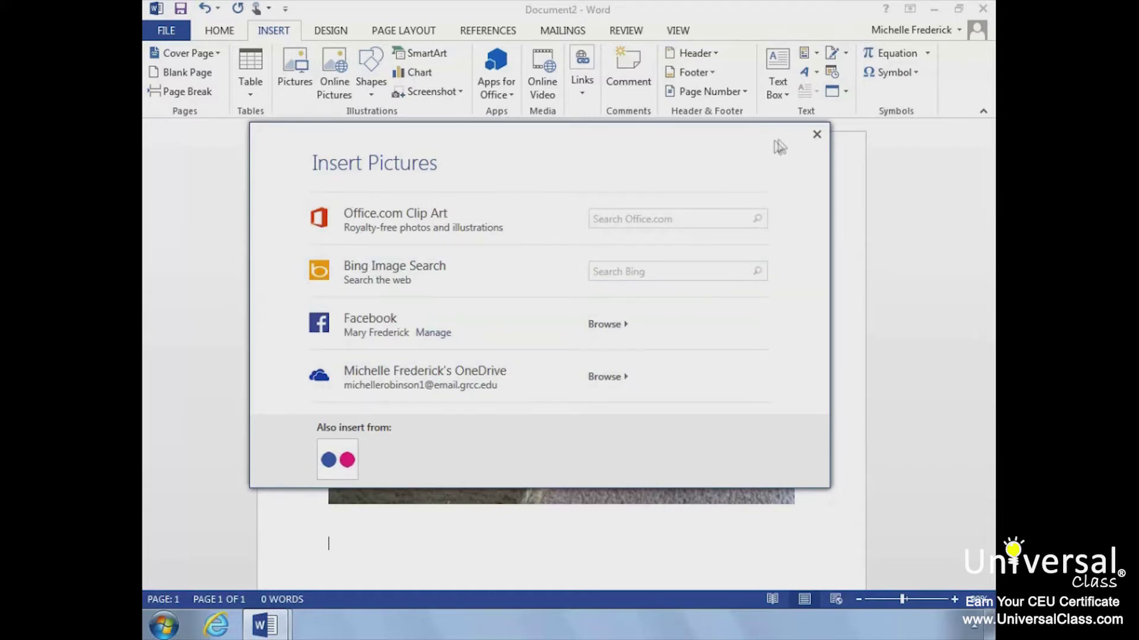
{"action": "left_click", "coordinate": [817, 135]}
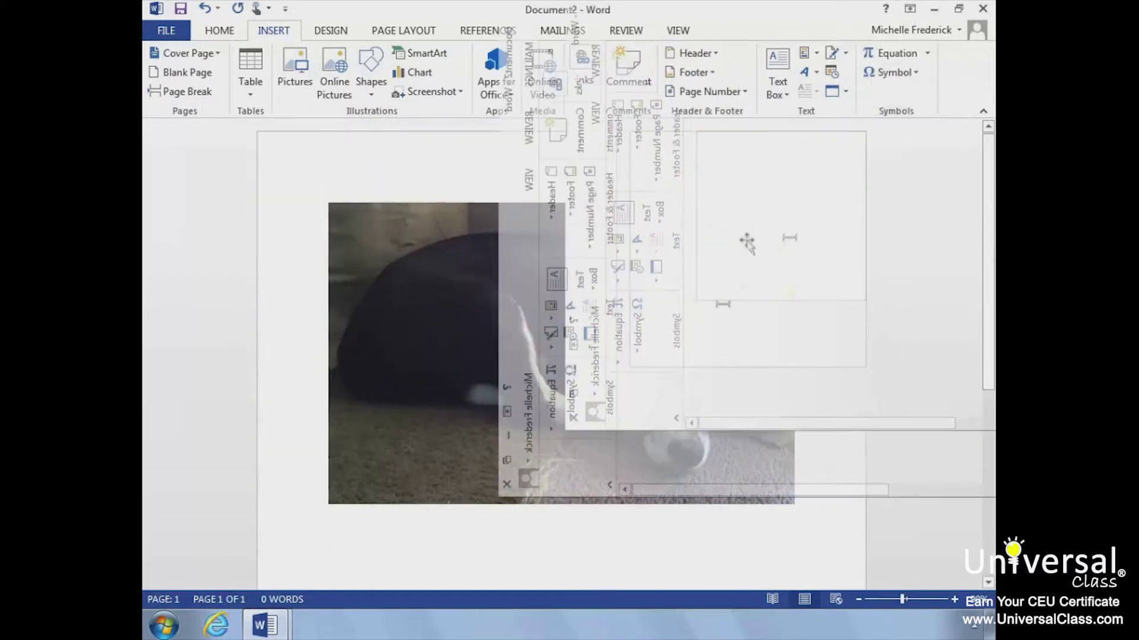
- Select the puppy photo and expand the full Picture Styles gallery on the Format tab
{"action": "left_click", "coordinate": [745, 242]}
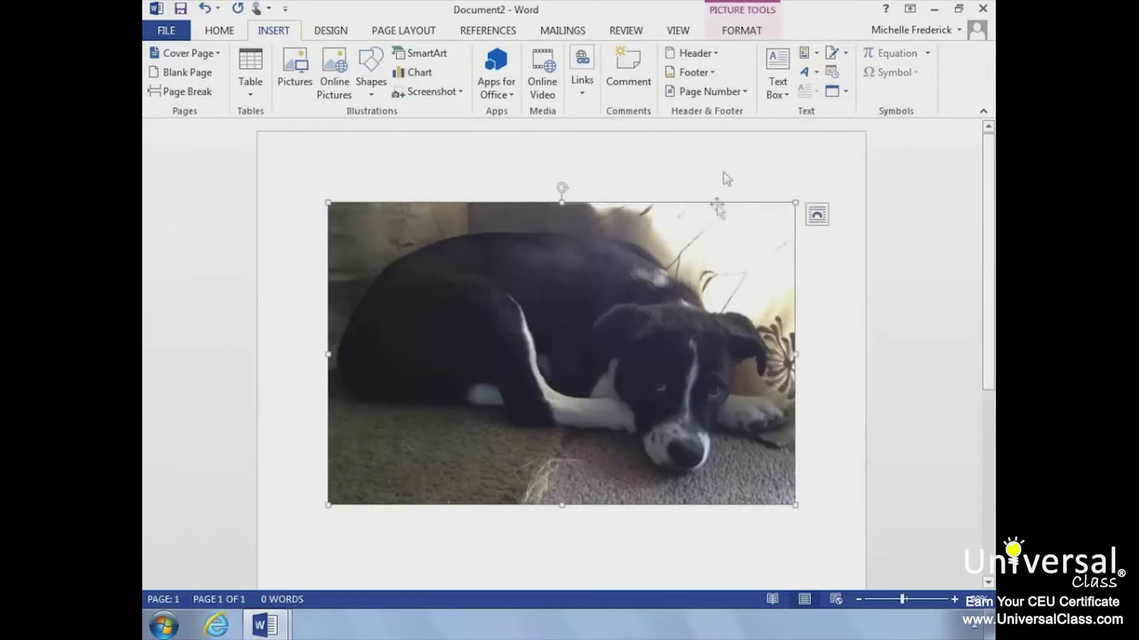
{"action": "left_click", "coordinate": [742, 31]}
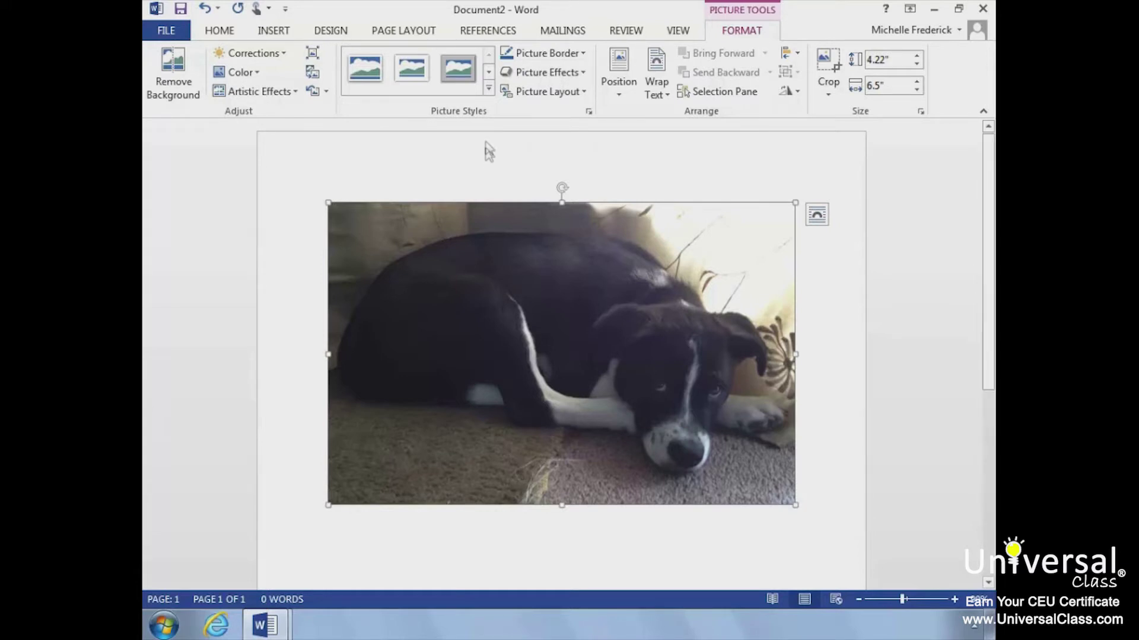
{"action": "left_click", "coordinate": [488, 91]}
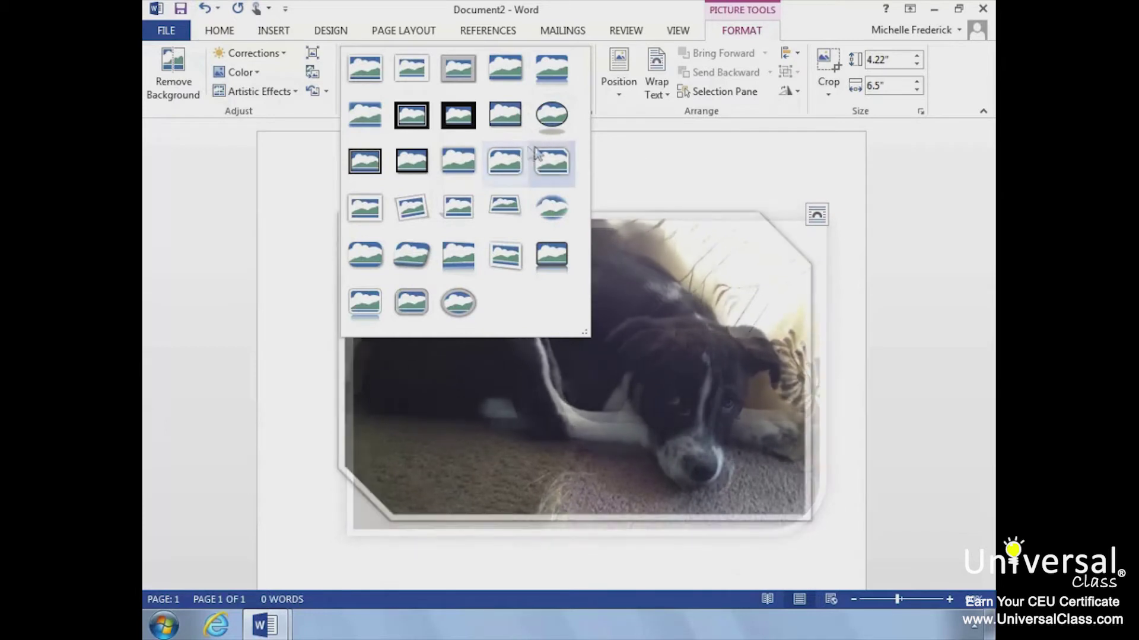
- Dismiss the Picture Styles gallery, leaving the puppy photo with no style
{"action": "left_click", "coordinate": [605, 153]}
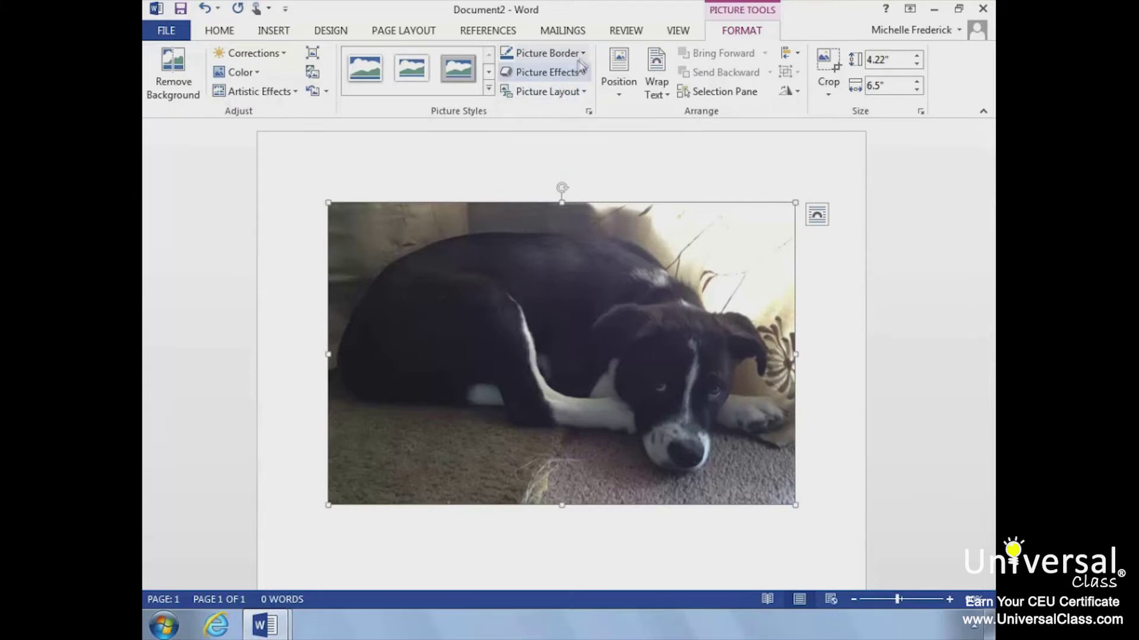
- Outline the puppy photo with a blue theme-colour border and set the border's line weight
{"action": "left_click", "coordinate": [583, 55]}
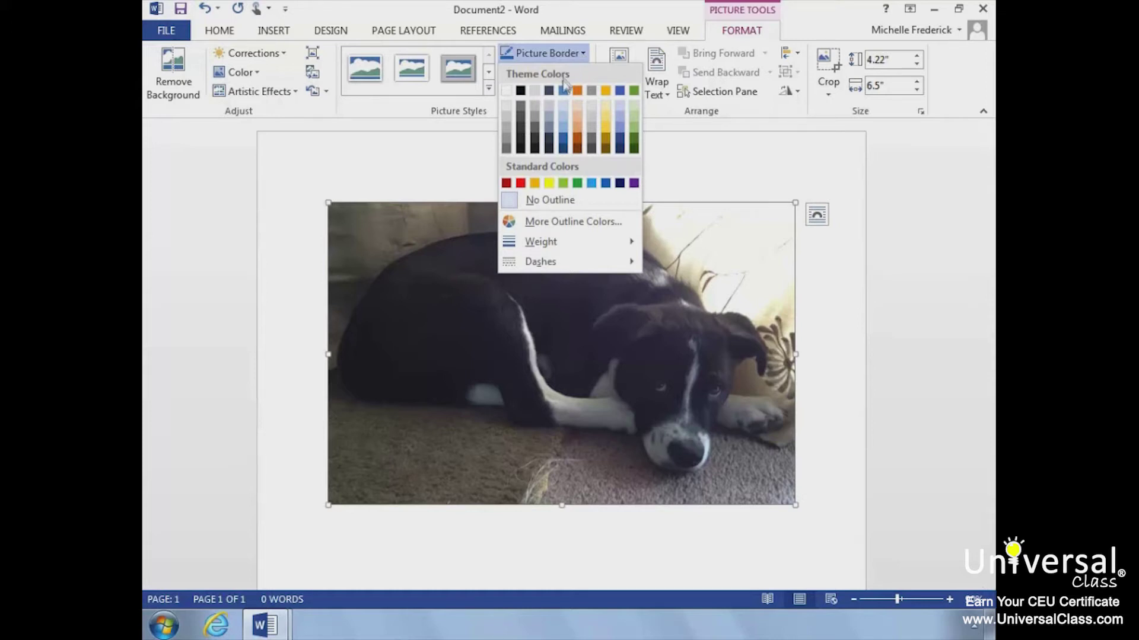
{"action": "left_click", "coordinate": [565, 144]}
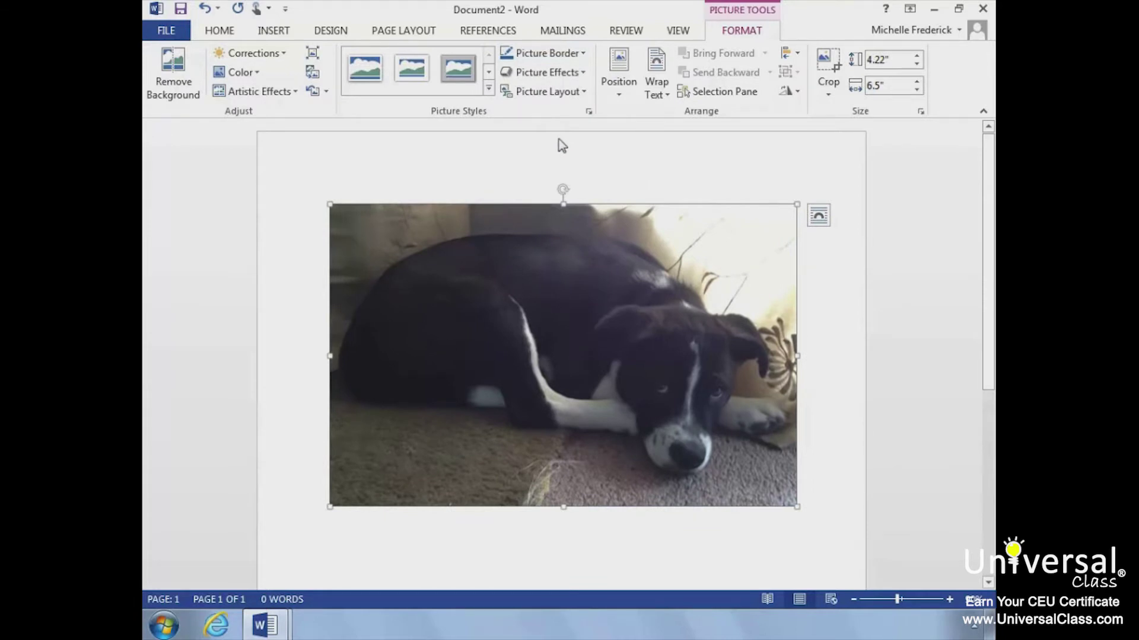
{"action": "left_click", "coordinate": [582, 54]}
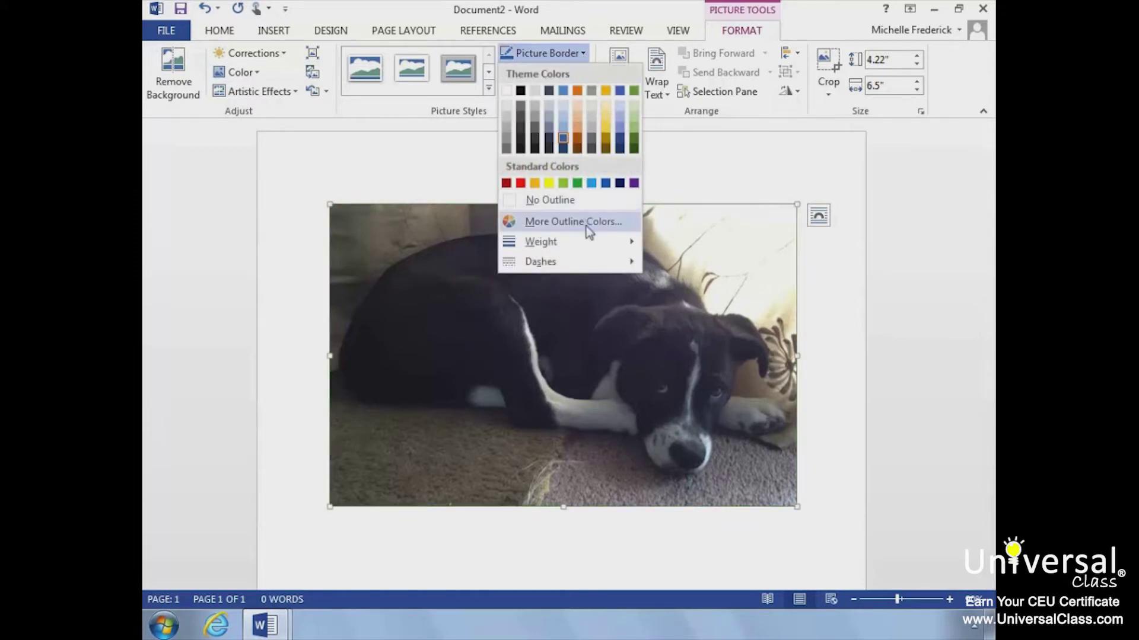
{"action": "mouse_move", "coordinate": [590, 243]}
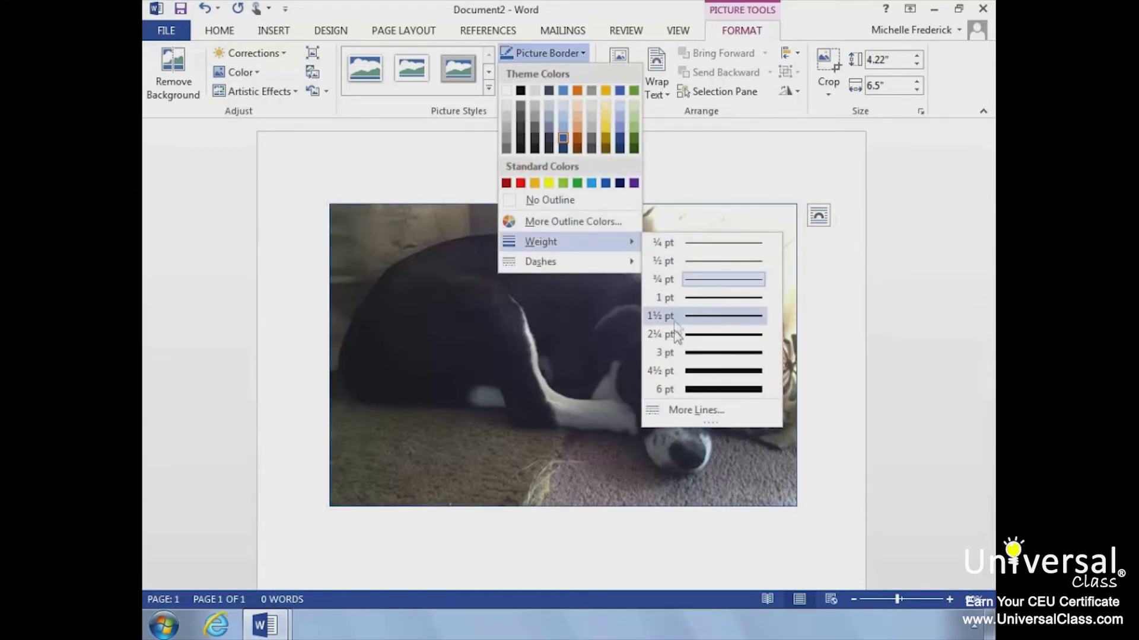
{"action": "left_click", "coordinate": [671, 352]}
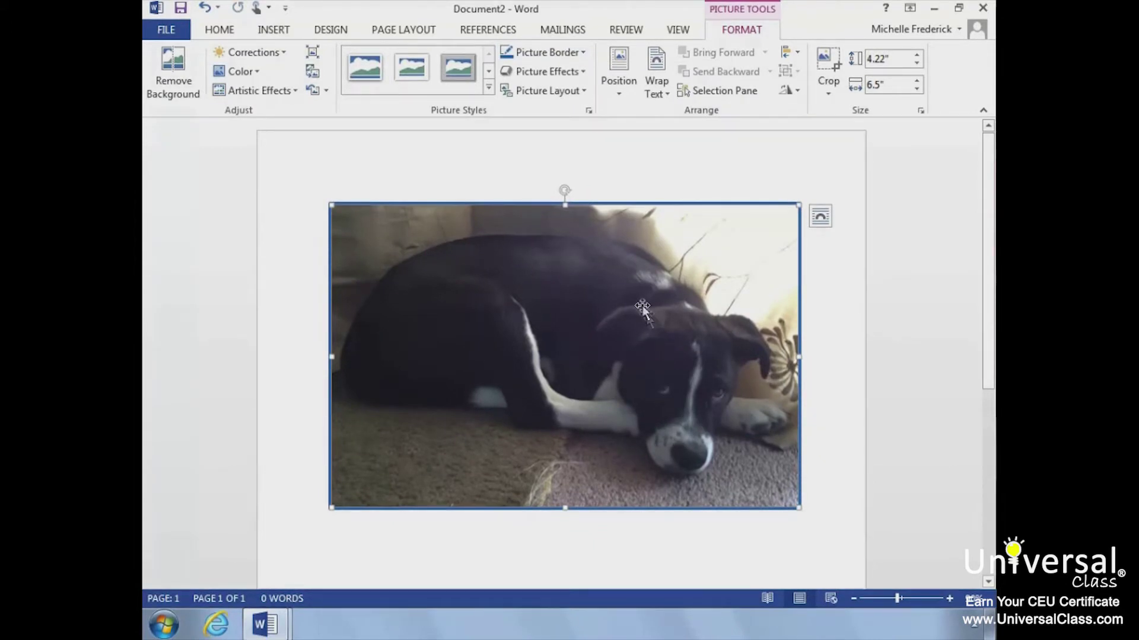
{"action": "left_click", "coordinate": [585, 74]}
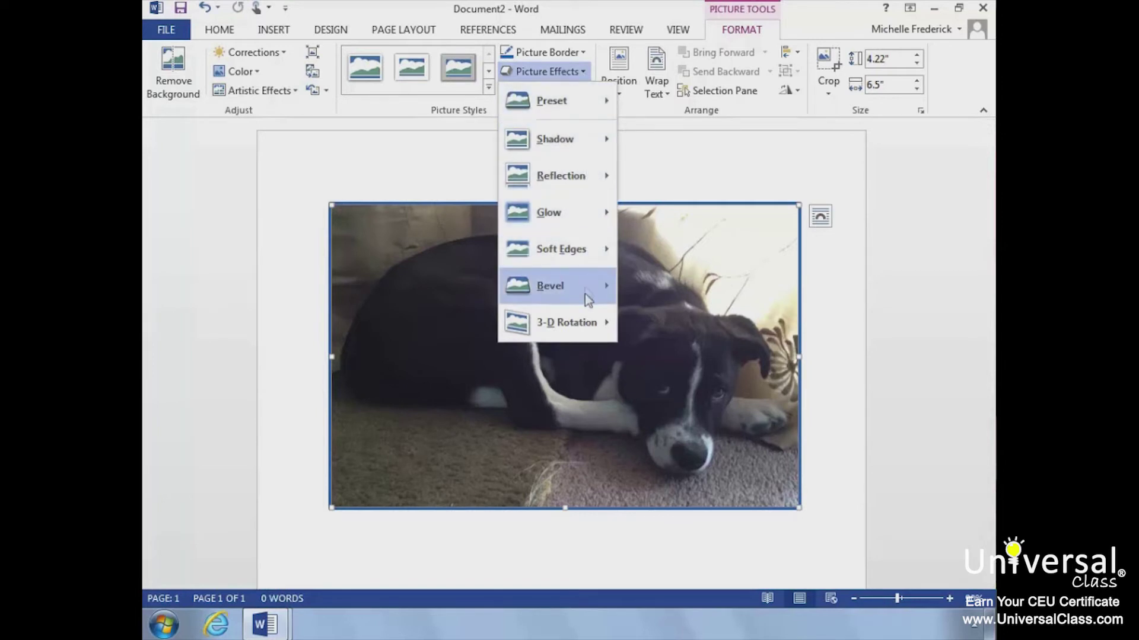
{"action": "mouse_move", "coordinate": [584, 329]}
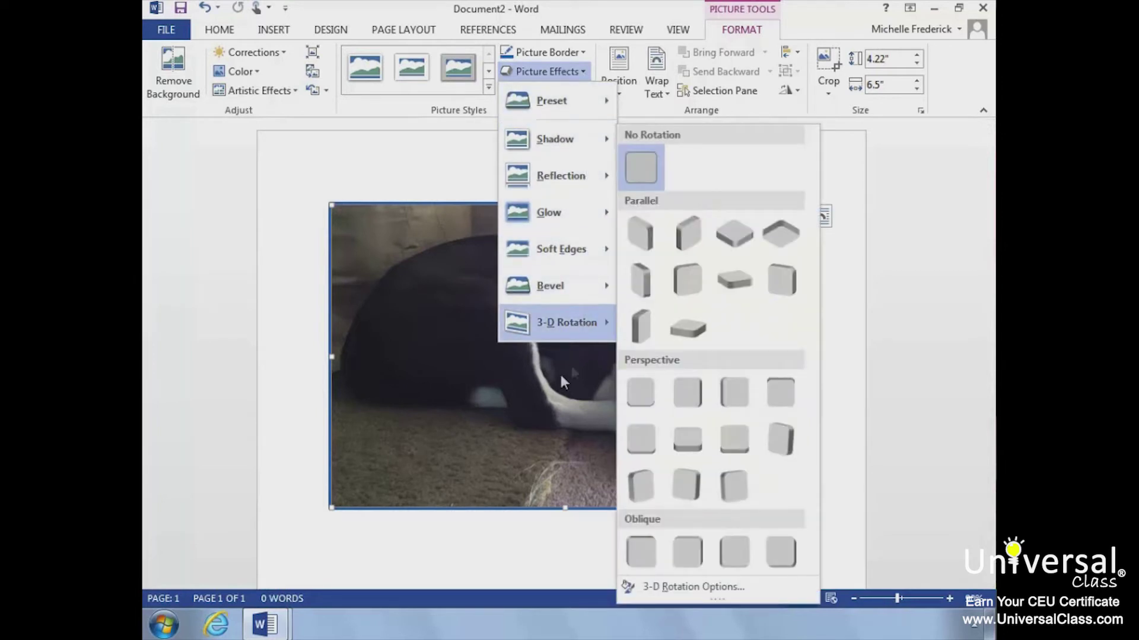
{"action": "left_click", "coordinate": [876, 269]}
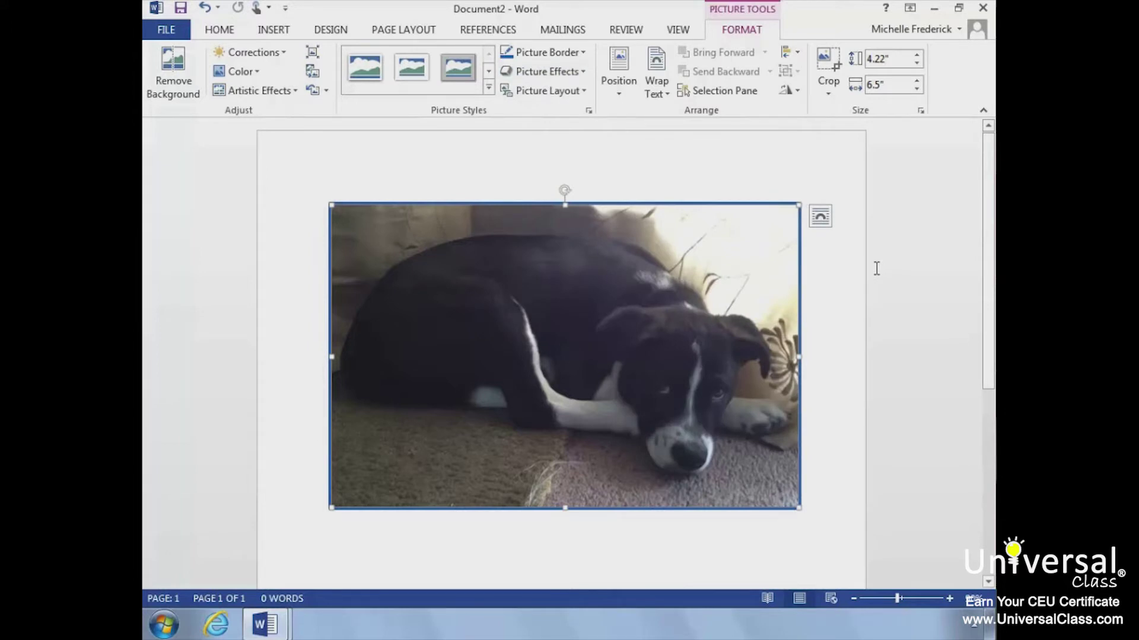
{"action": "left_click", "coordinate": [582, 74]}
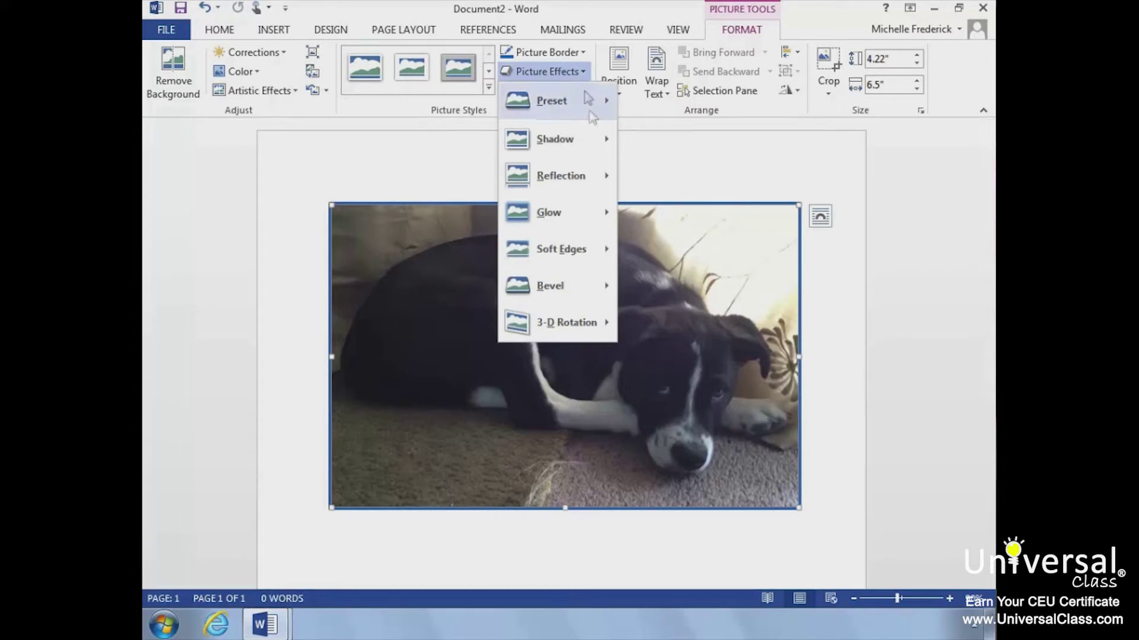
{"action": "mouse_move", "coordinate": [601, 143]}
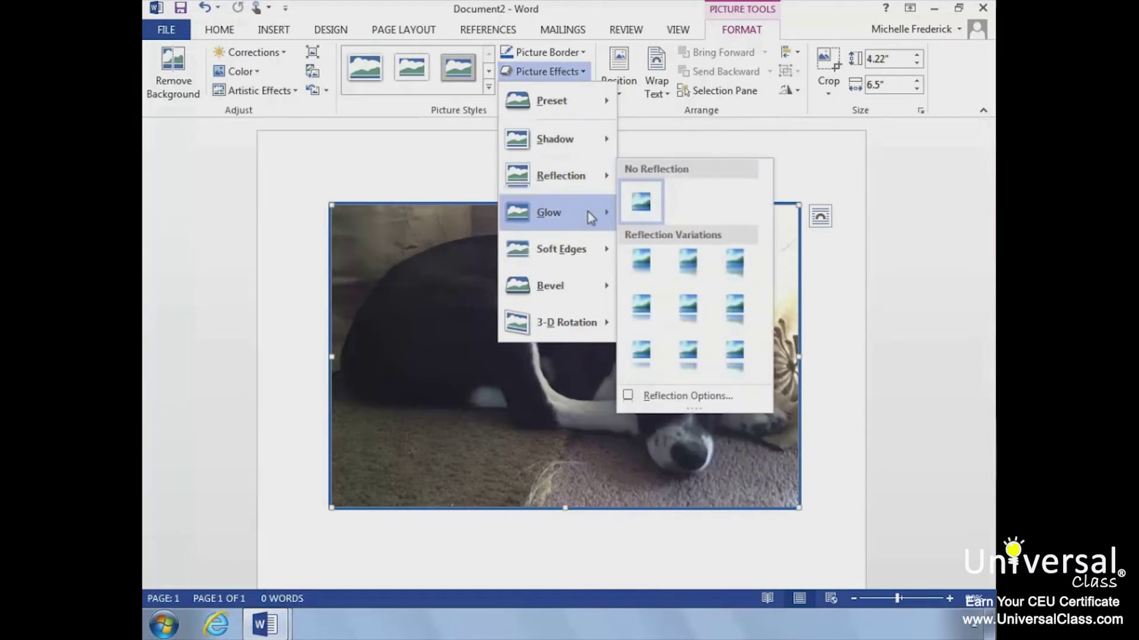
{"action": "mouse_move", "coordinate": [588, 212]}
{"action": "mouse_move", "coordinate": [587, 254]}
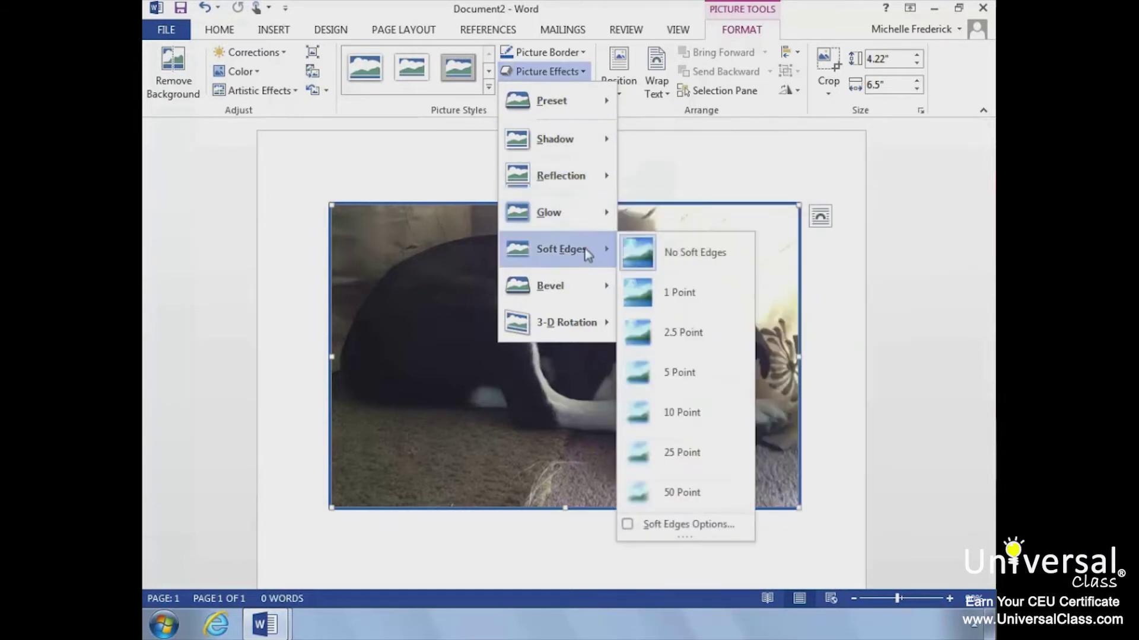
{"action": "mouse_move", "coordinate": [586, 284]}
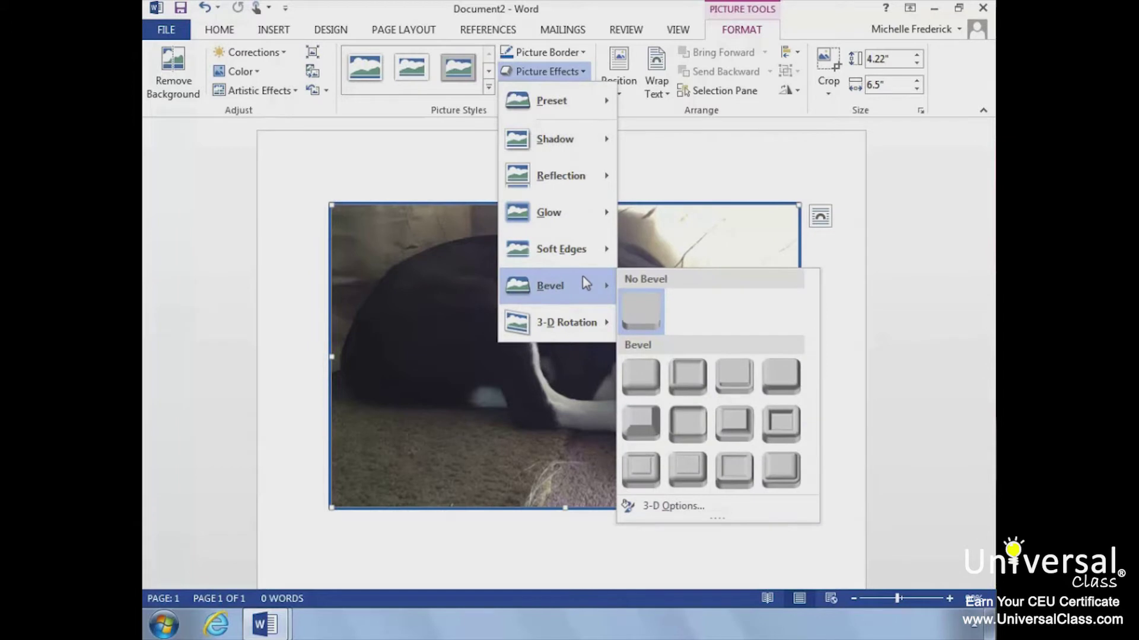
{"action": "mouse_move", "coordinate": [586, 328]}
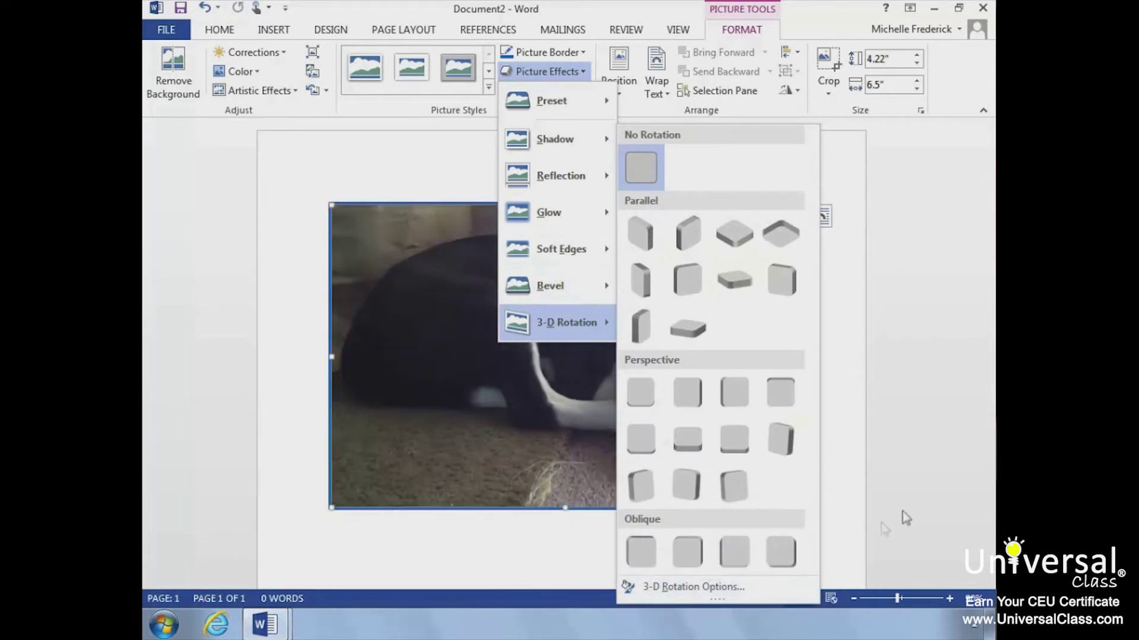
{"action": "left_click", "coordinate": [911, 494]}
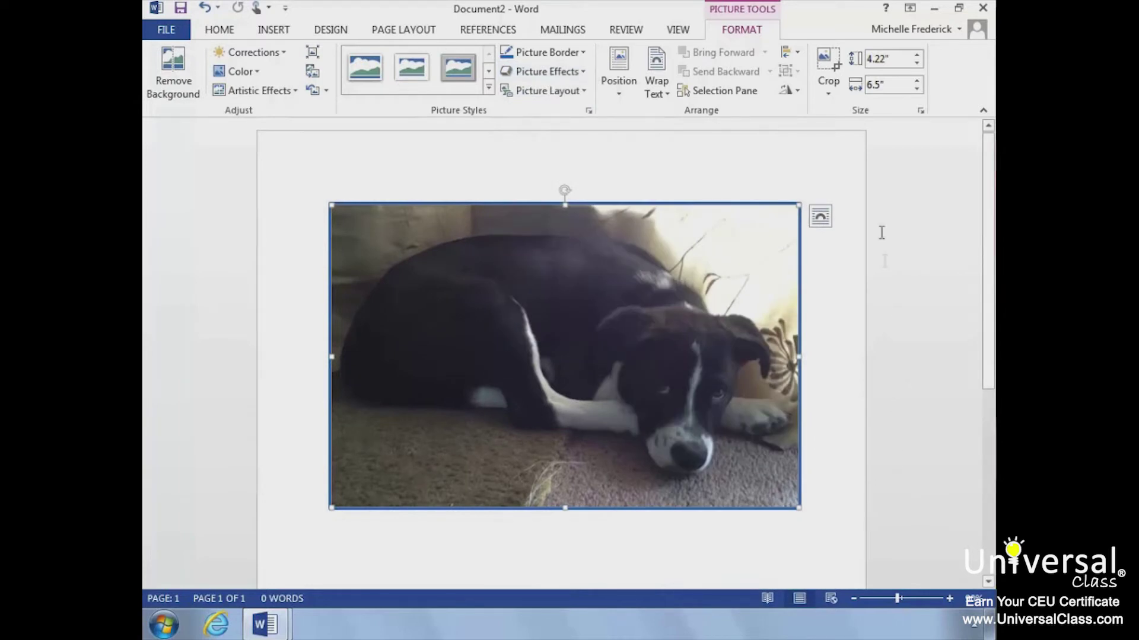
{"action": "left_click", "coordinate": [582, 74]}
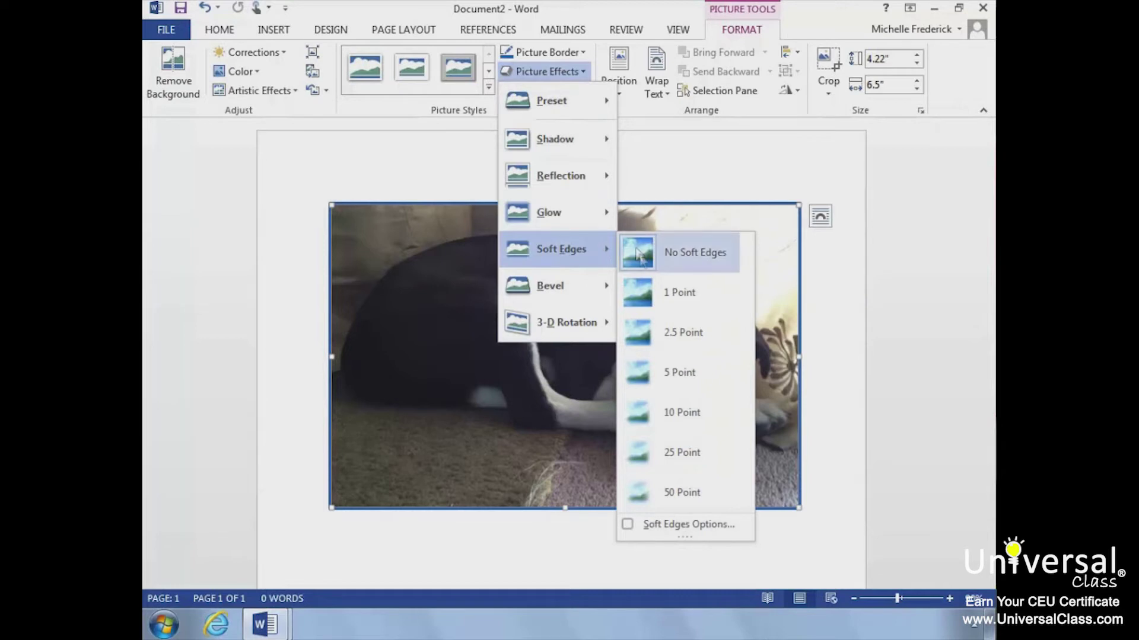
{"action": "left_click", "coordinate": [651, 328]}
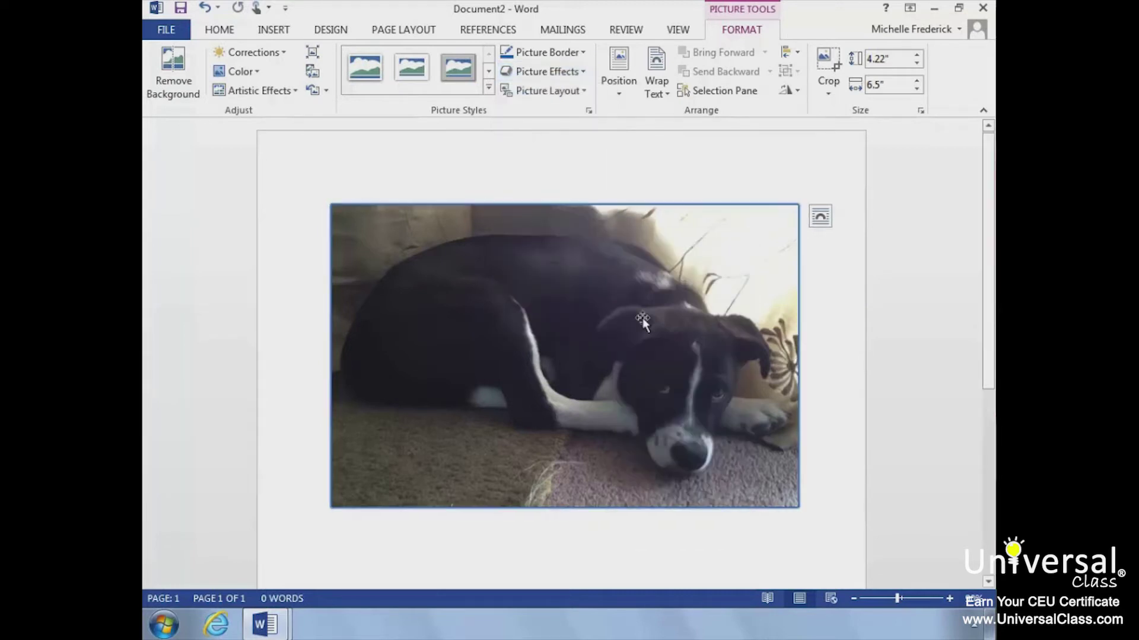
{"action": "left_click", "coordinate": [813, 317]}
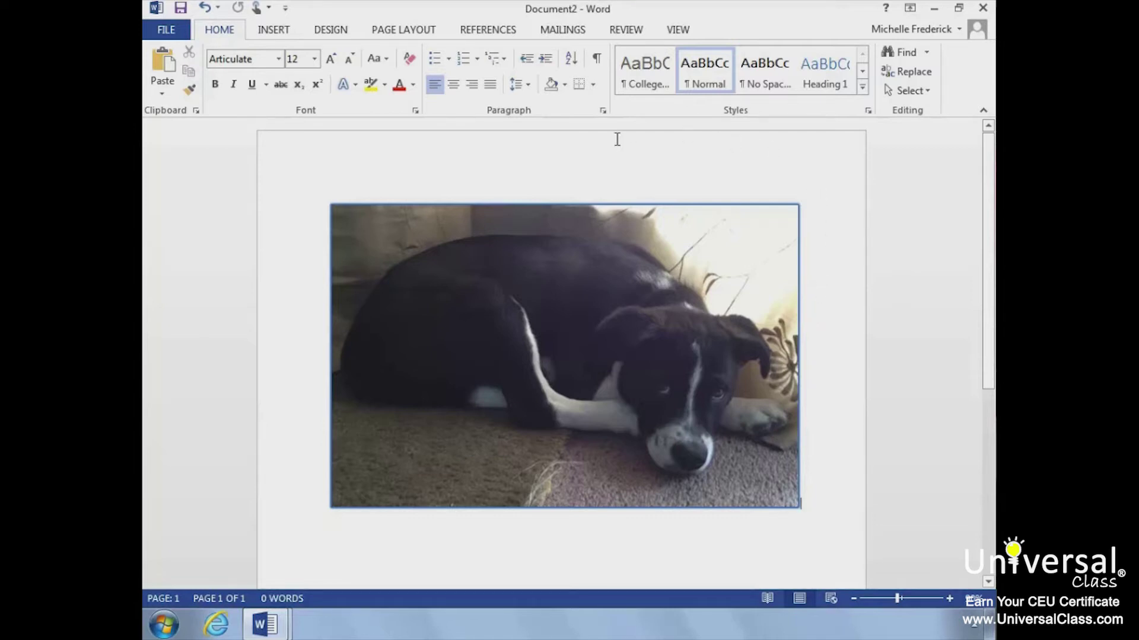
{"action": "left_click", "coordinate": [538, 233]}
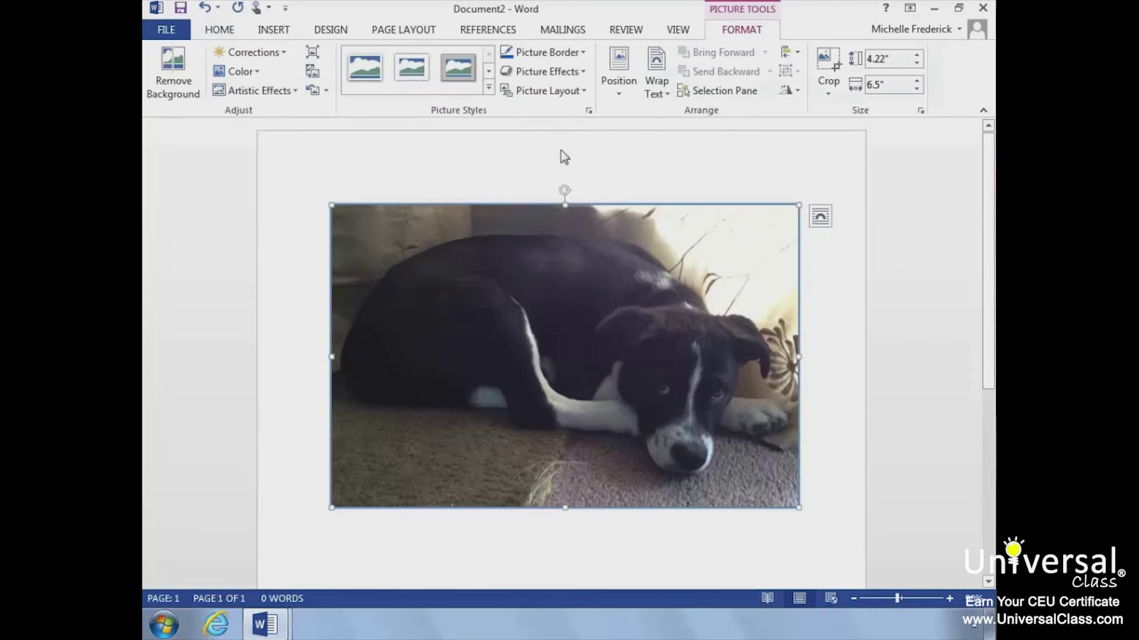
{"action": "left_click", "coordinate": [583, 91]}
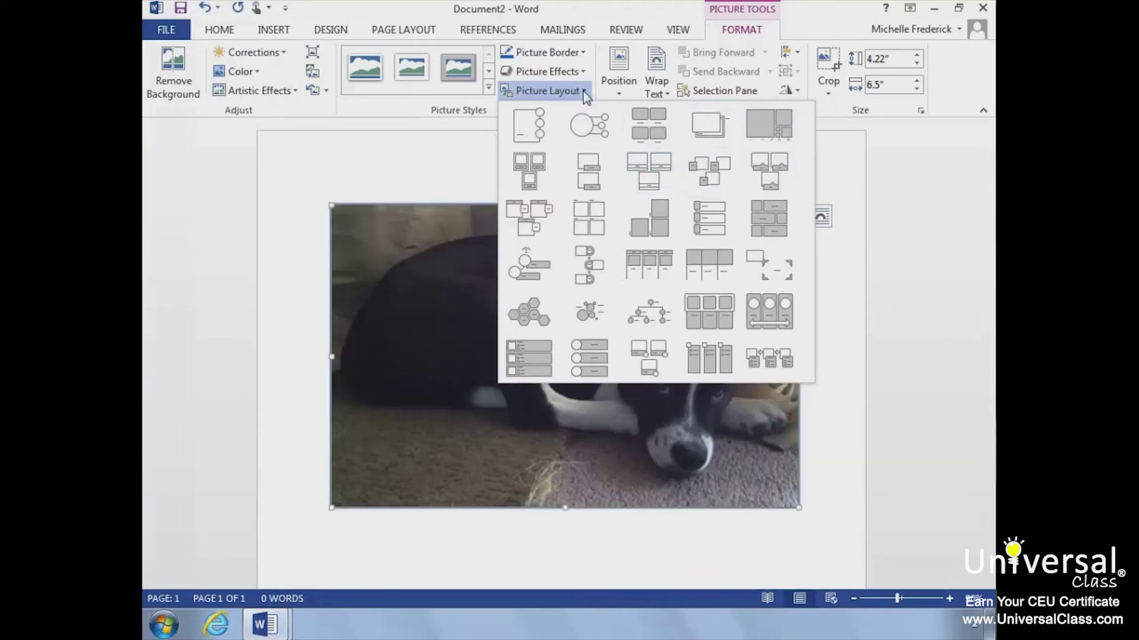
{"action": "left_click", "coordinate": [583, 91]}
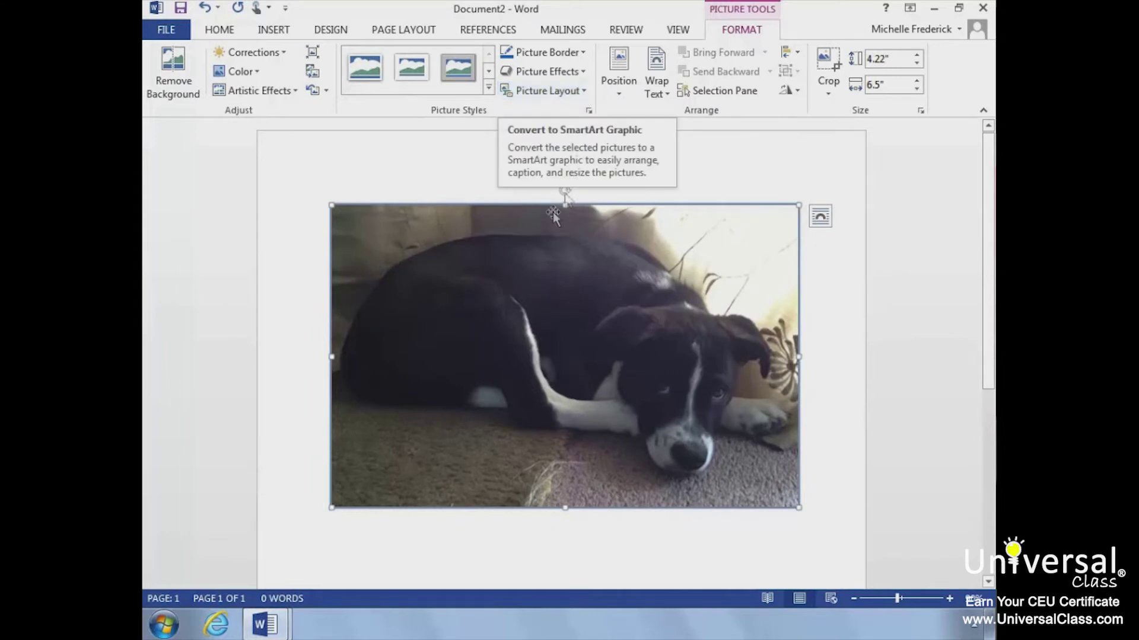
{"action": "right_click", "coordinate": [544, 290]}
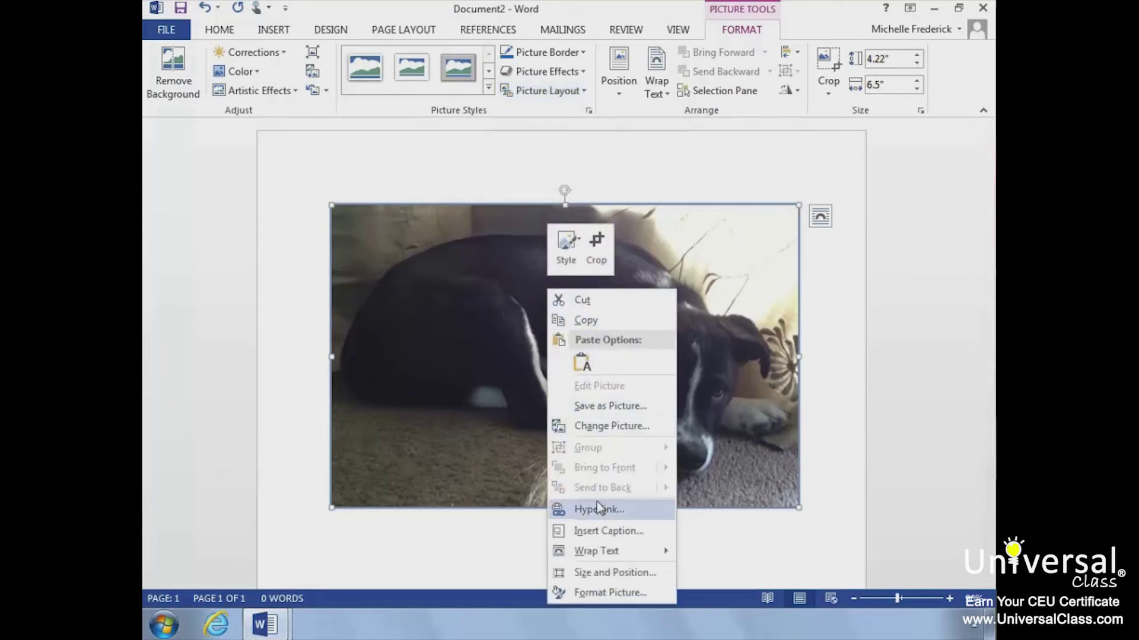
{"action": "left_click", "coordinate": [596, 532]}
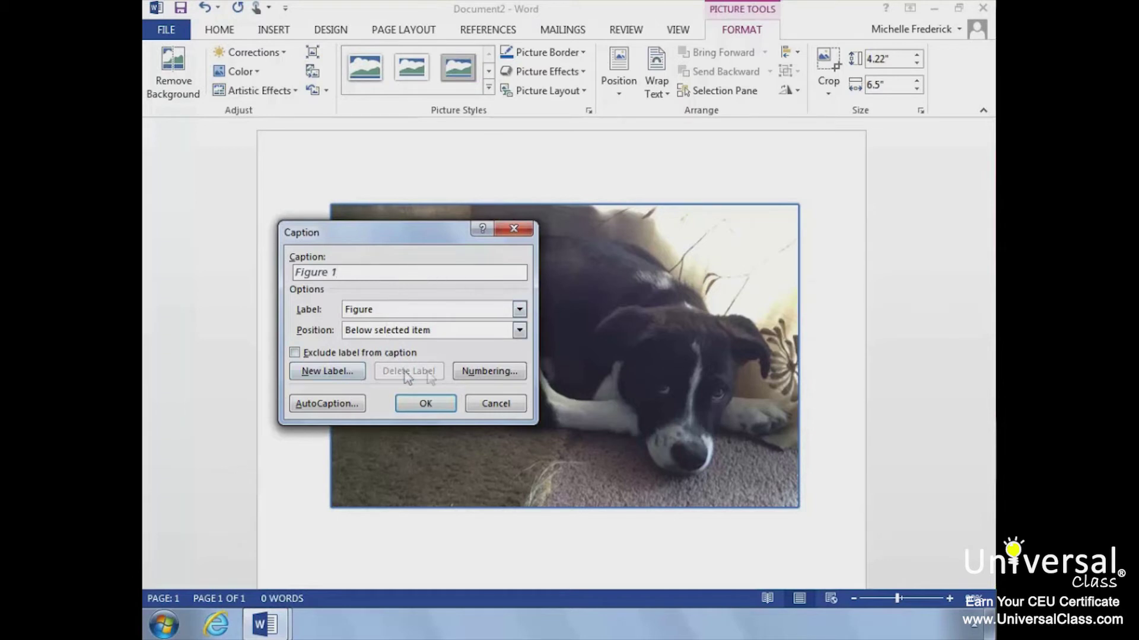
{"action": "left_click", "coordinate": [495, 404]}
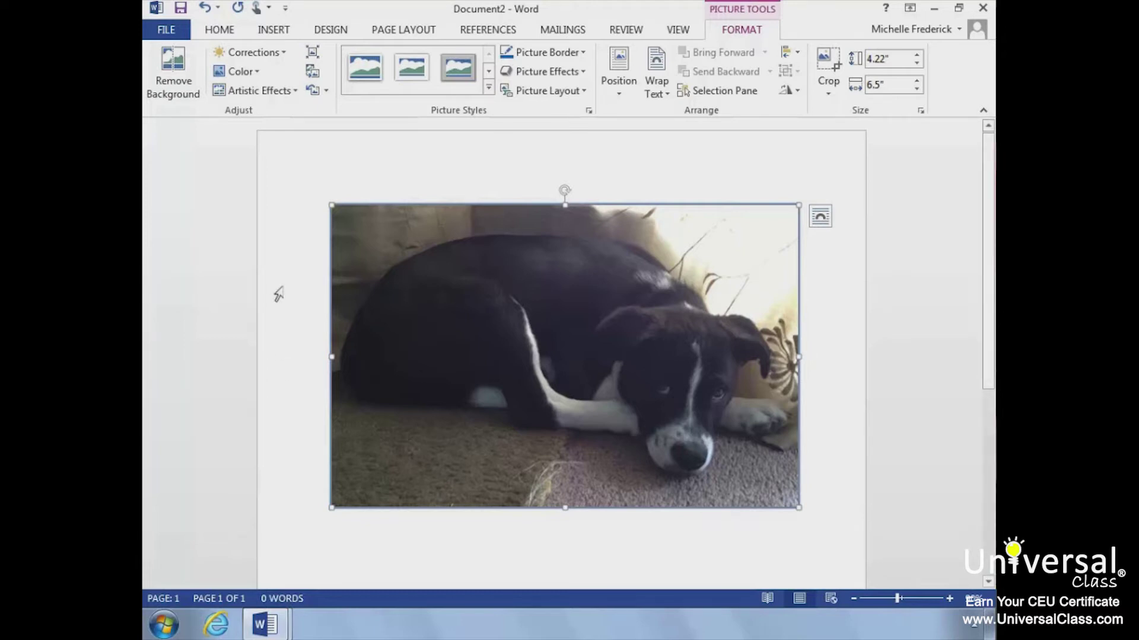
{"action": "left_click", "coordinate": [287, 53]}
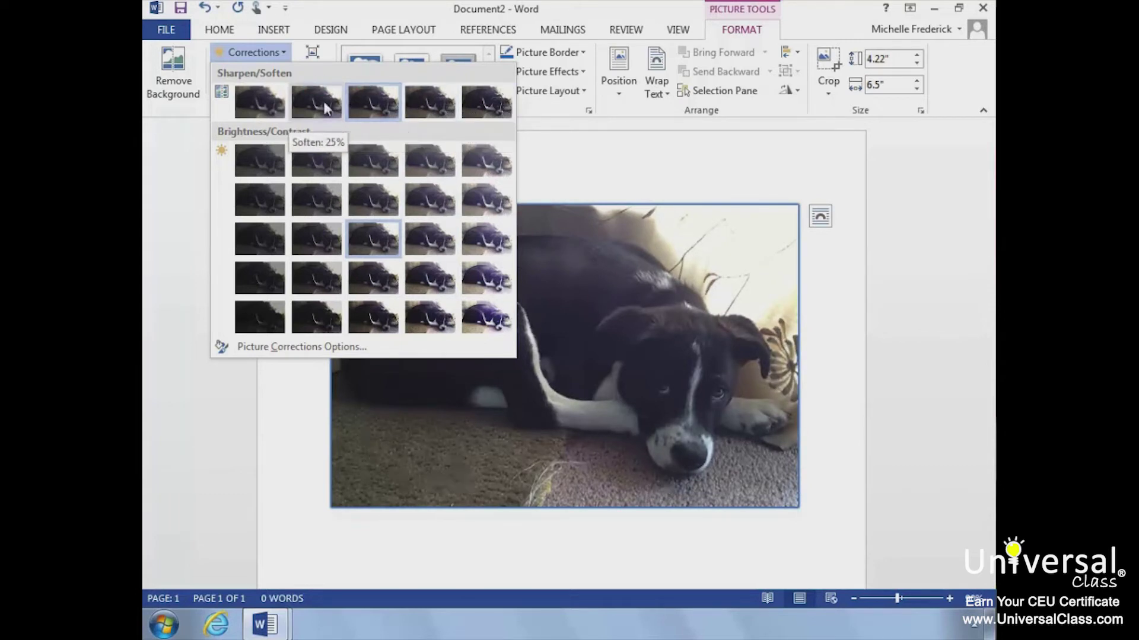
{"action": "left_click", "coordinate": [357, 112]}
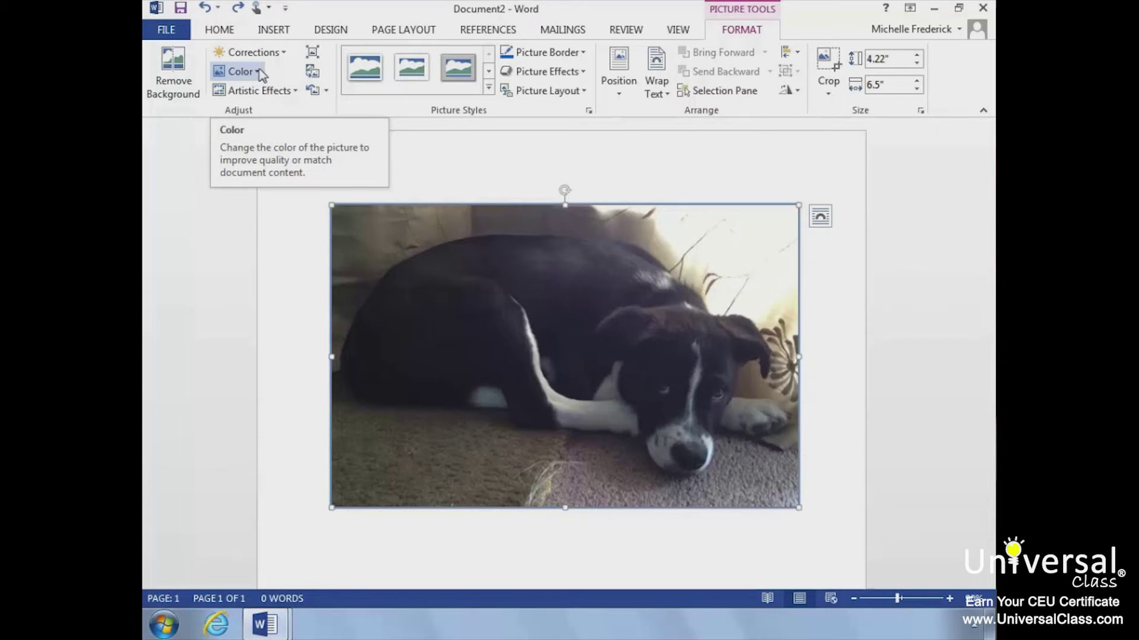
- Recolor the puppy photo to a dark gray tone
{"action": "left_click", "coordinate": [259, 71]}
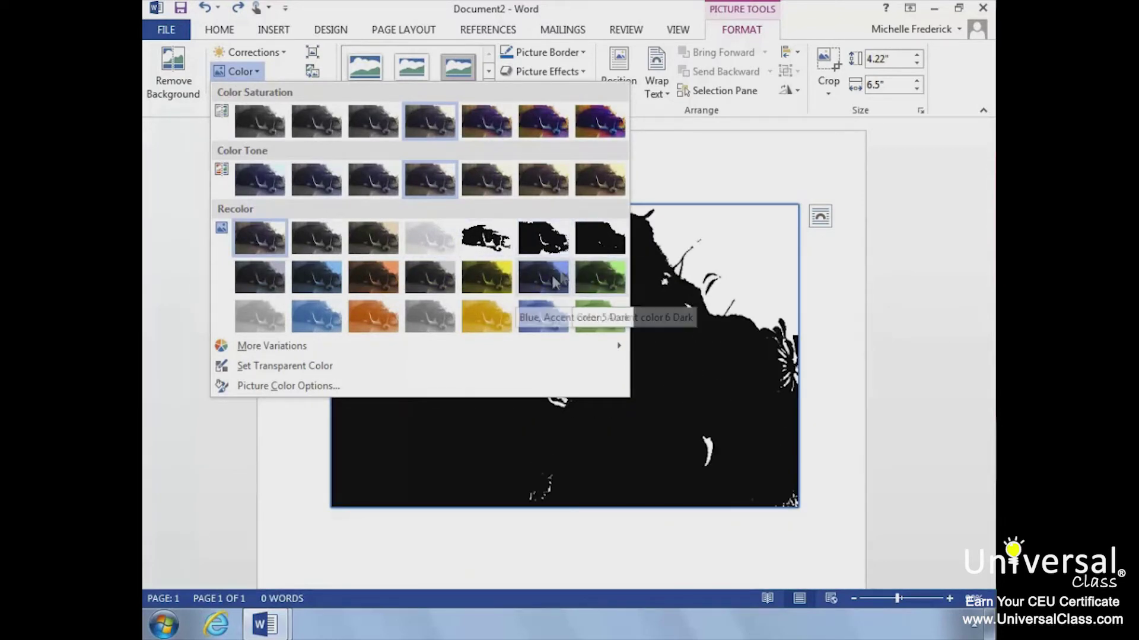
{"action": "left_click", "coordinate": [437, 279]}
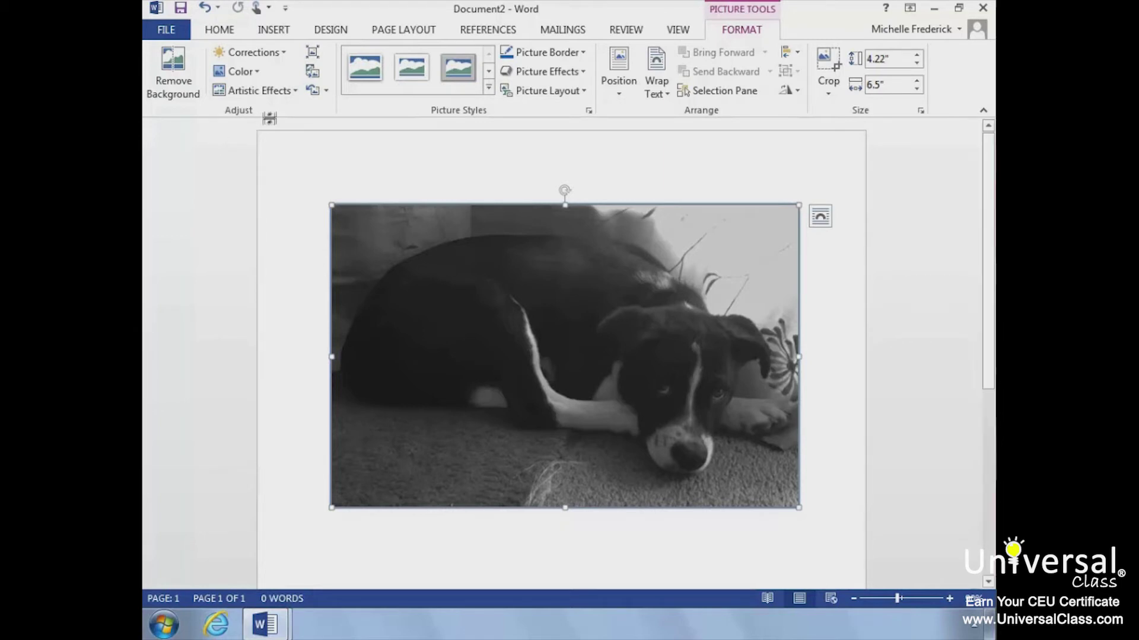
{"action": "left_click", "coordinate": [294, 91]}
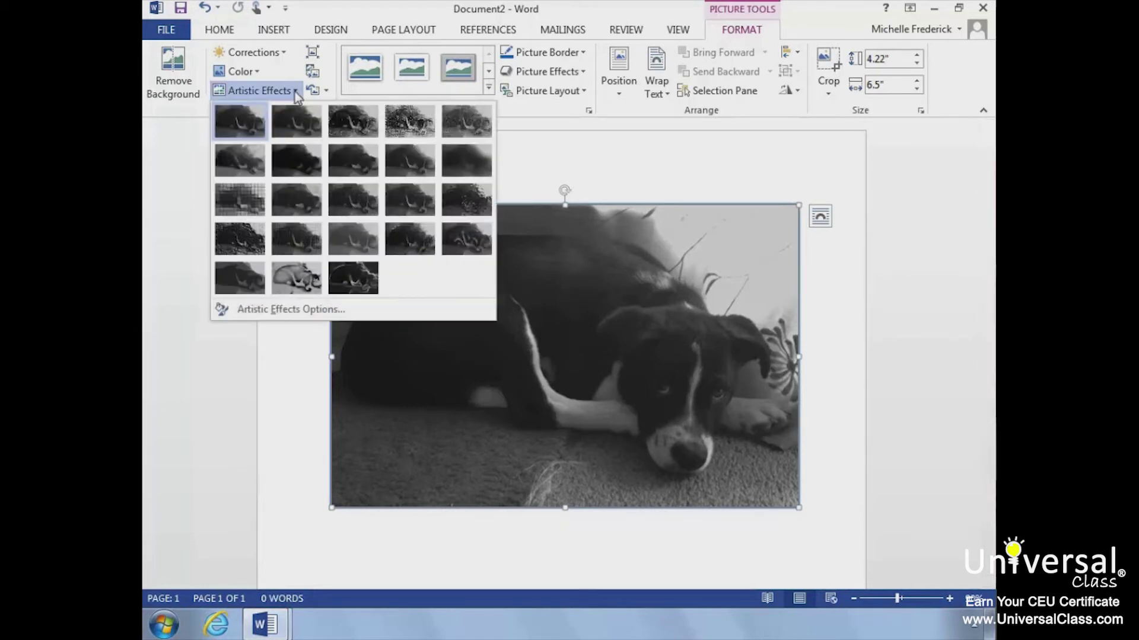
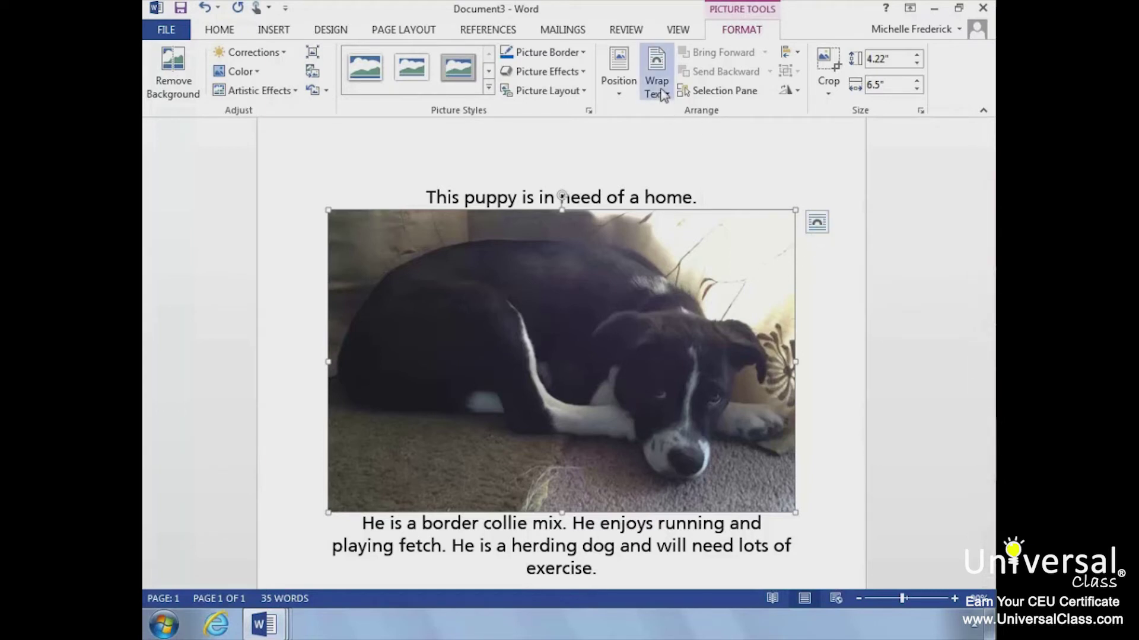
- Set the puppy photo's text wrapping to Square
{"action": "left_click", "coordinate": [663, 94]}
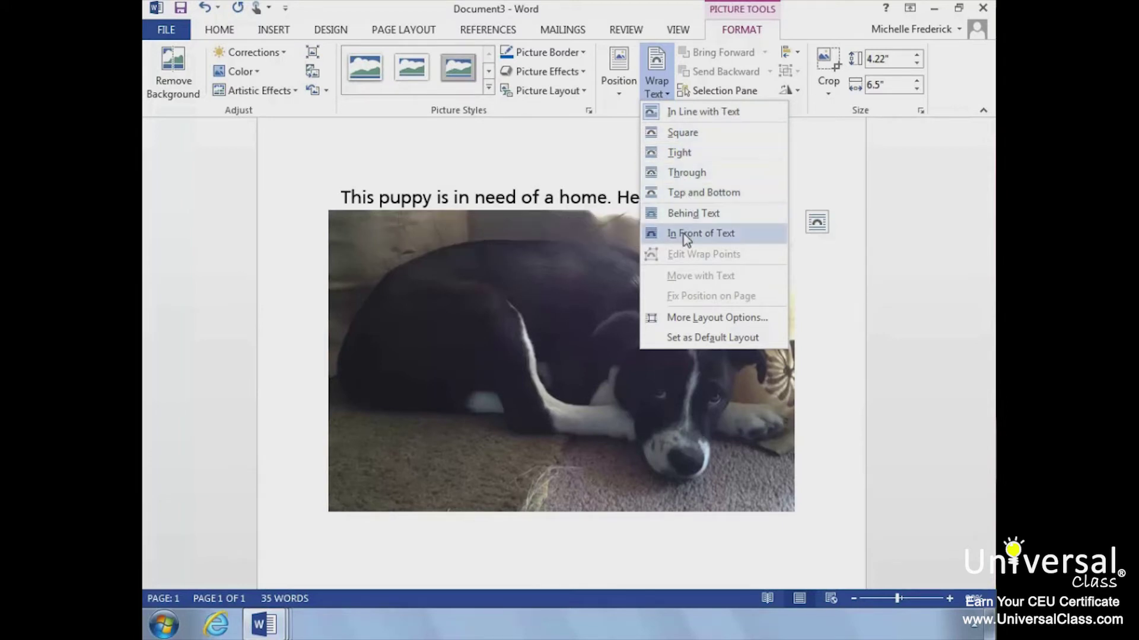
{"action": "left_click", "coordinate": [698, 134]}
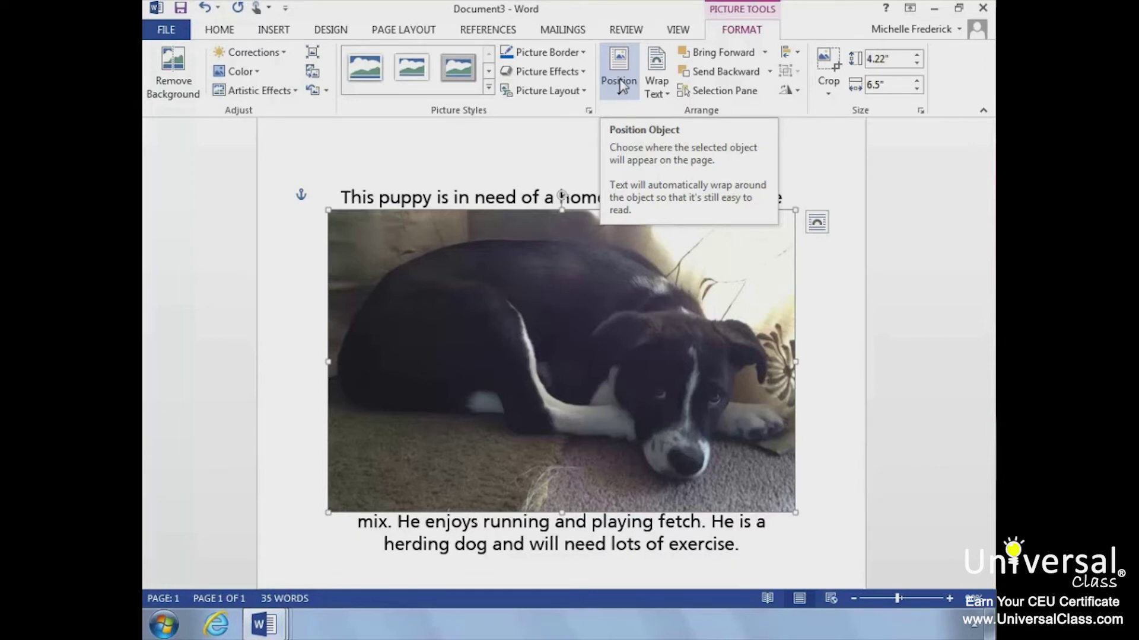
{"action": "left_click", "coordinate": [619, 83]}
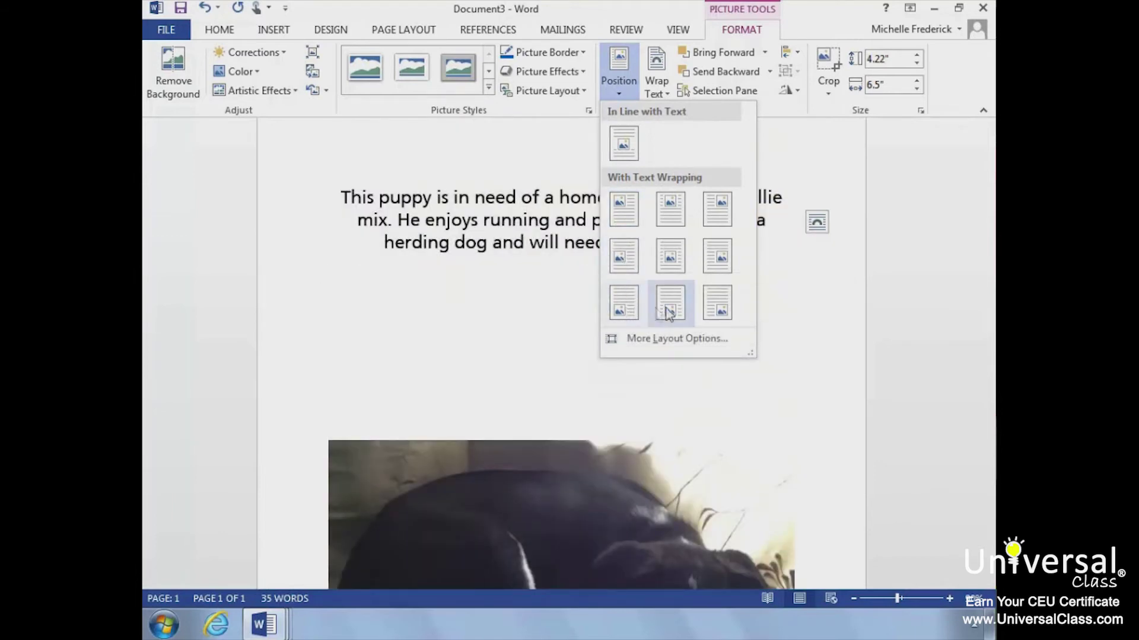
{"action": "left_click", "coordinate": [681, 262]}
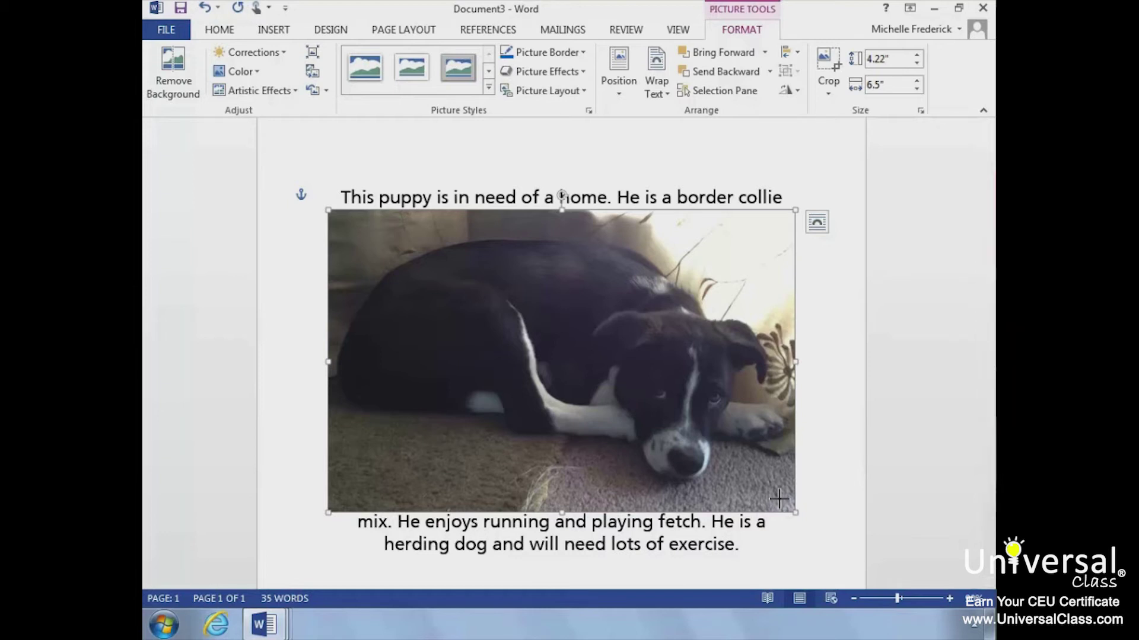
{"action": "mouse_move", "coordinate": [778, 498]}
{"action": "left_mouse_down"}
{"action": "mouse_move", "coordinate": [711, 436]}
{"action": "mouse_move", "coordinate": [760, 500]}
{"action": "left_mouse_up"}
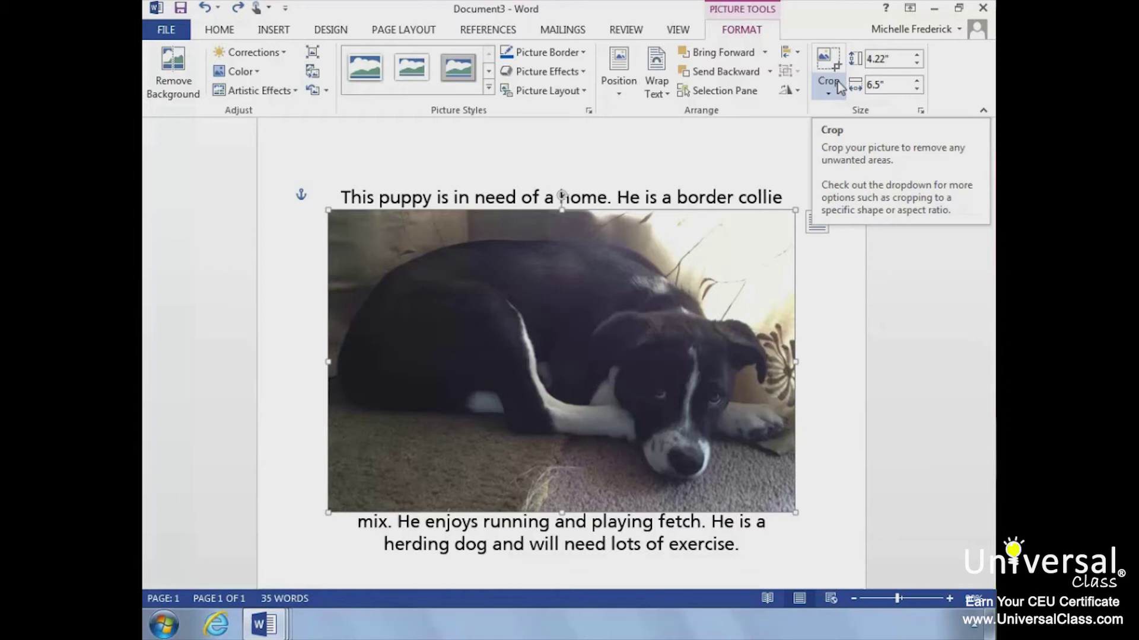
- Crop in the puppy photo's top, right and bottom edges, leaving it 3.74" by 6.31"
{"action": "left_click", "coordinate": [837, 81]}
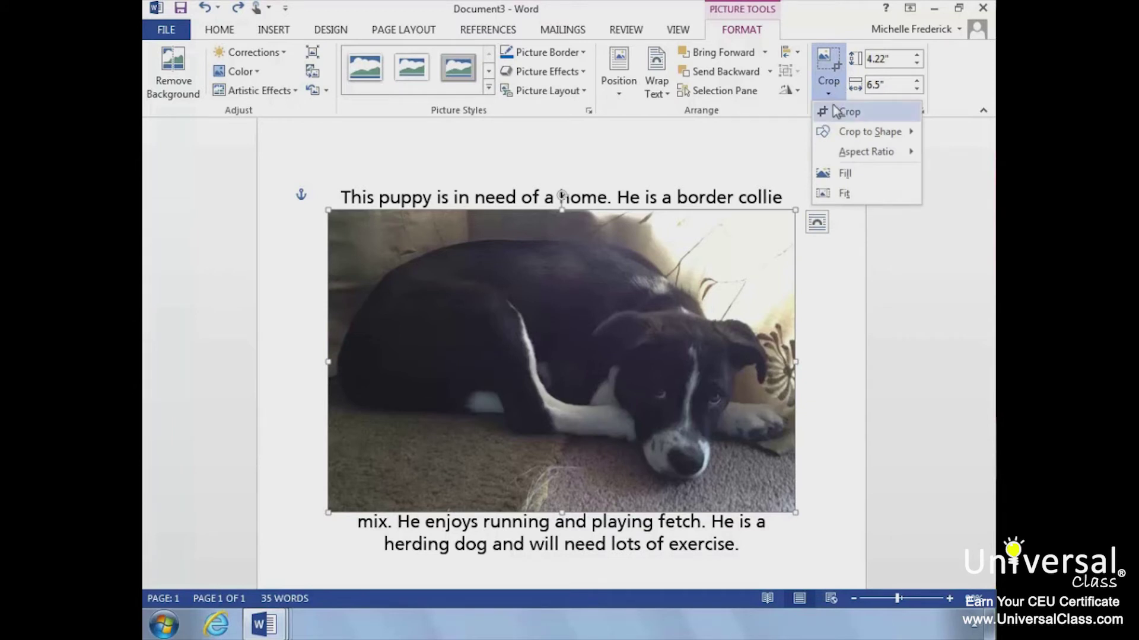
{"action": "left_click", "coordinate": [836, 111]}
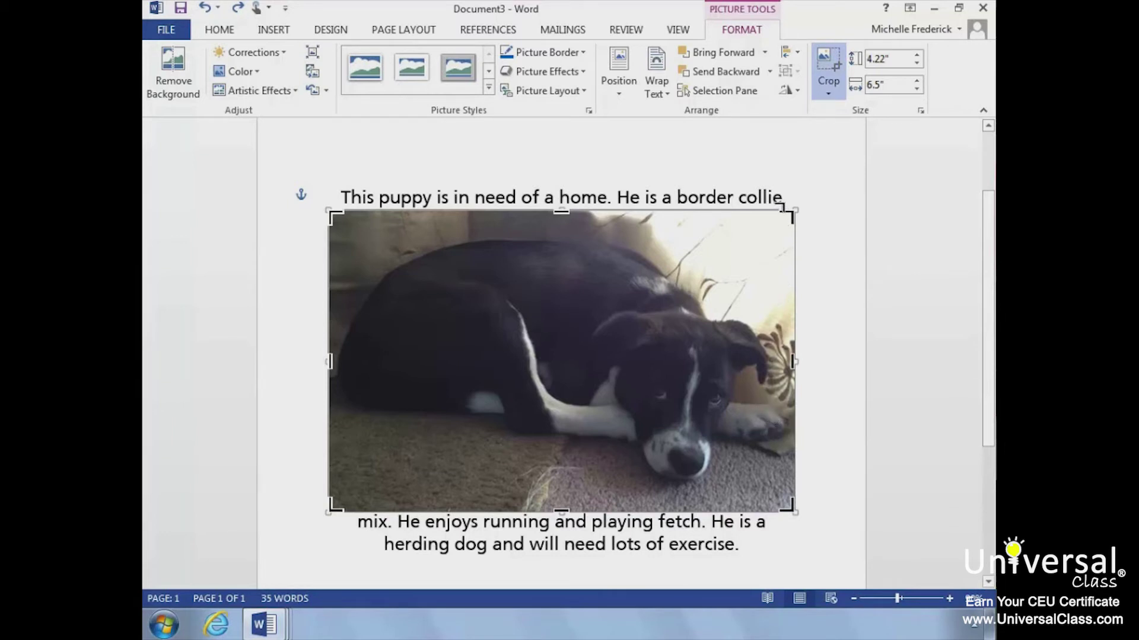
{"action": "left_click_drag", "start_coordinate": [782, 199], "coordinate": [769, 206]}
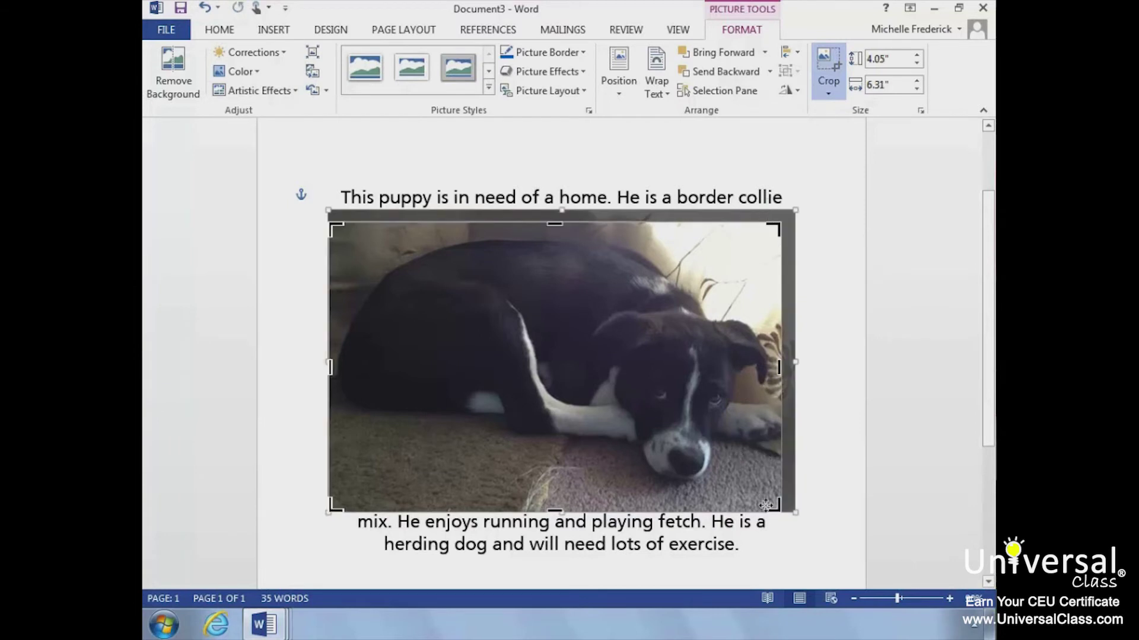
{"action": "left_click_drag", "start_coordinate": [765, 500], "coordinate": [774, 483]}
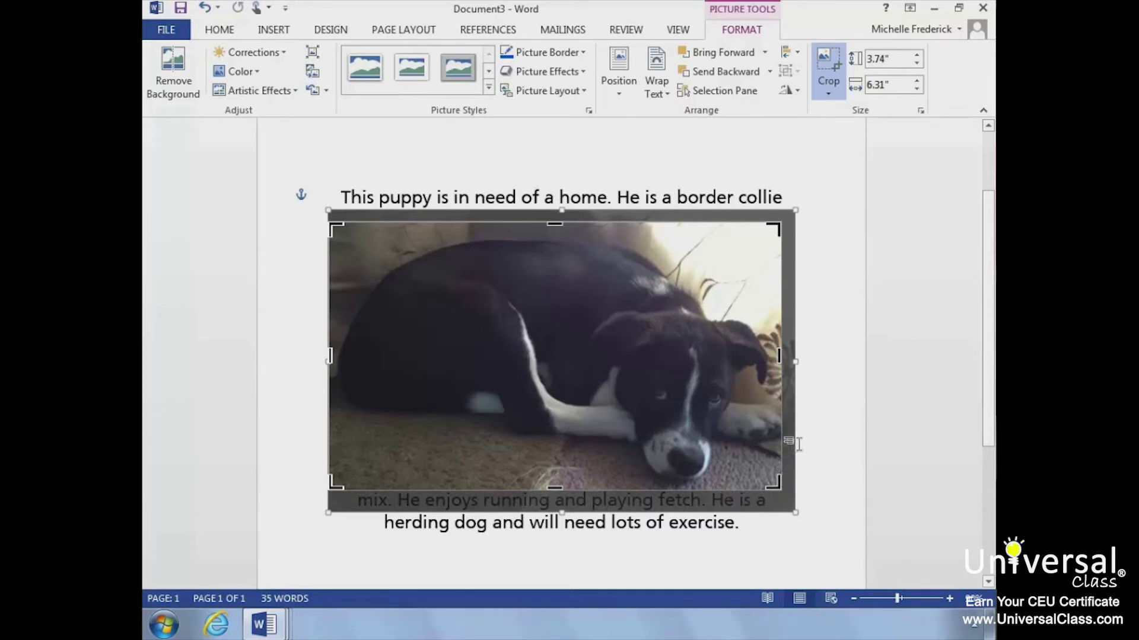
{"action": "left_click", "coordinate": [836, 448]}
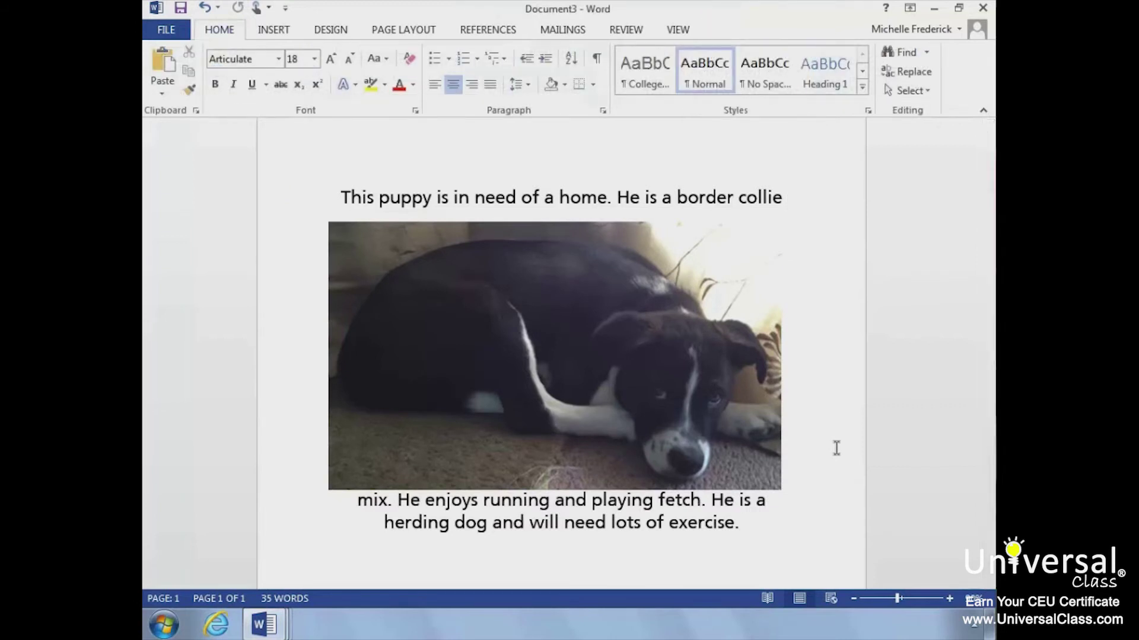
- Nudge the cropped puppy photo slightly right under the text, then bring up the Insert ribbon
{"action": "left_click", "coordinate": [734, 448]}
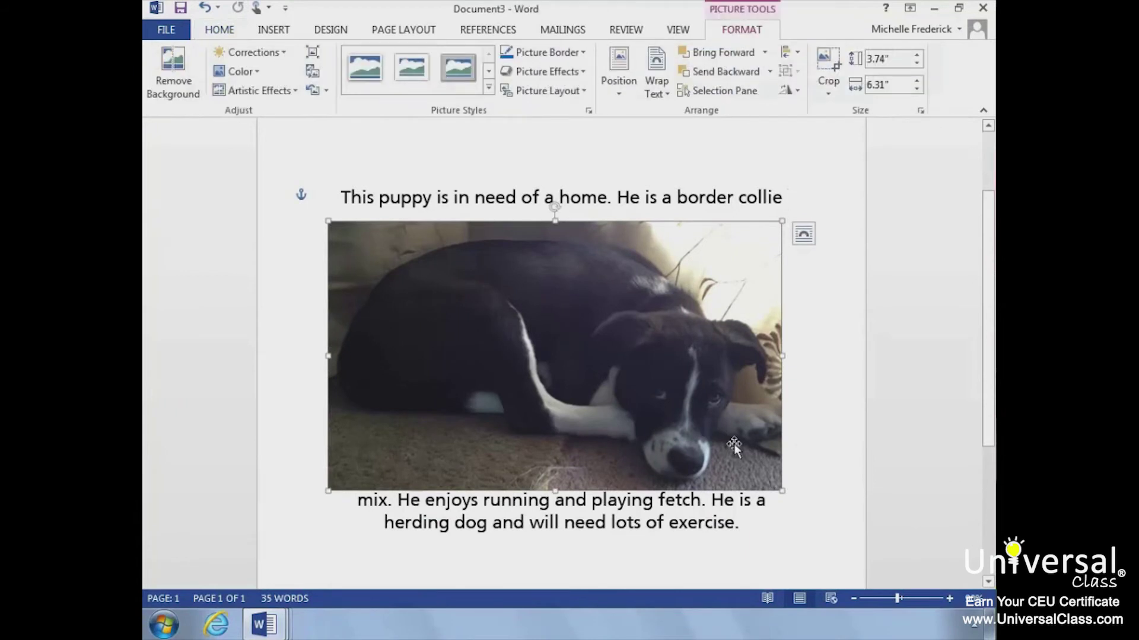
{"action": "left_click_drag", "start_coordinate": [734, 448], "coordinate": [754, 448]}
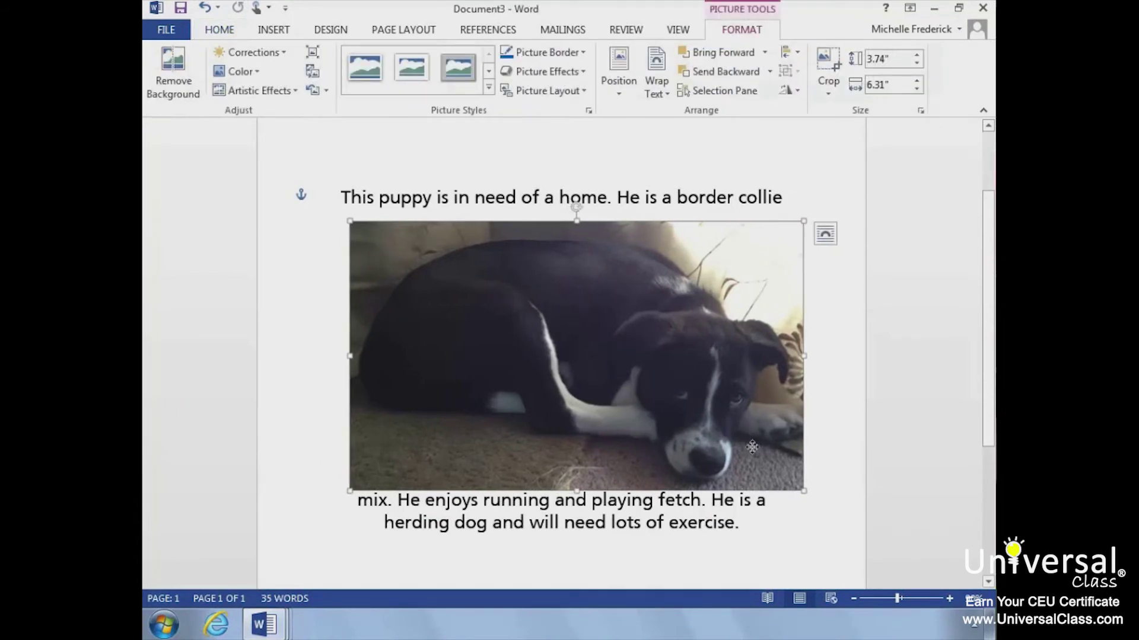
{"action": "left_click_drag", "start_coordinate": [752, 447], "coordinate": [743, 446]}
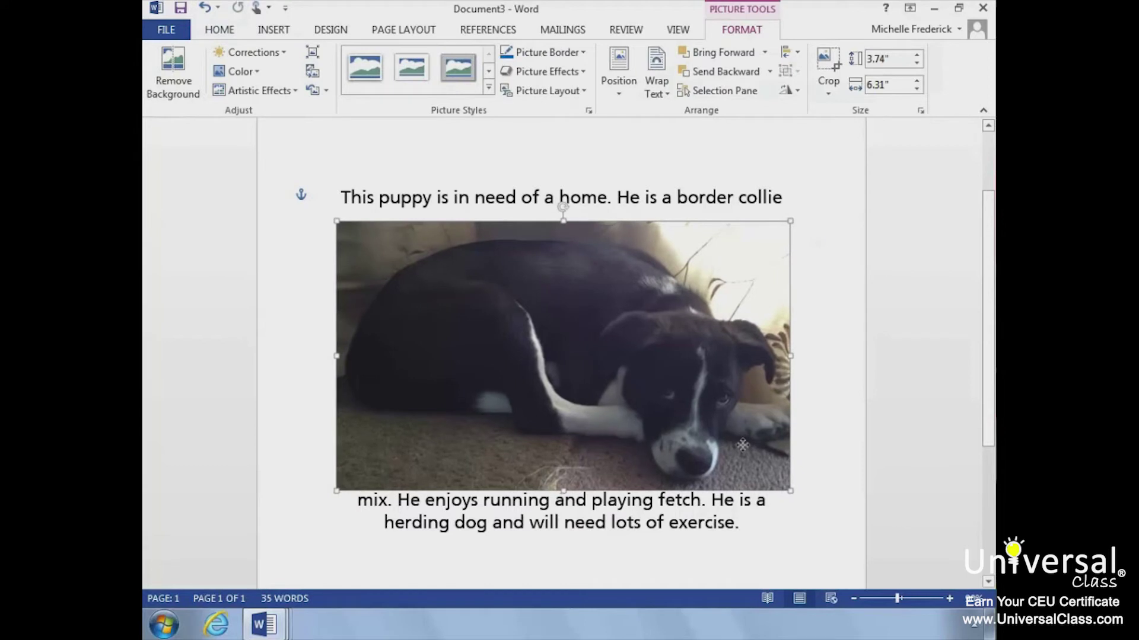
{"action": "left_click", "coordinate": [783, 509]}
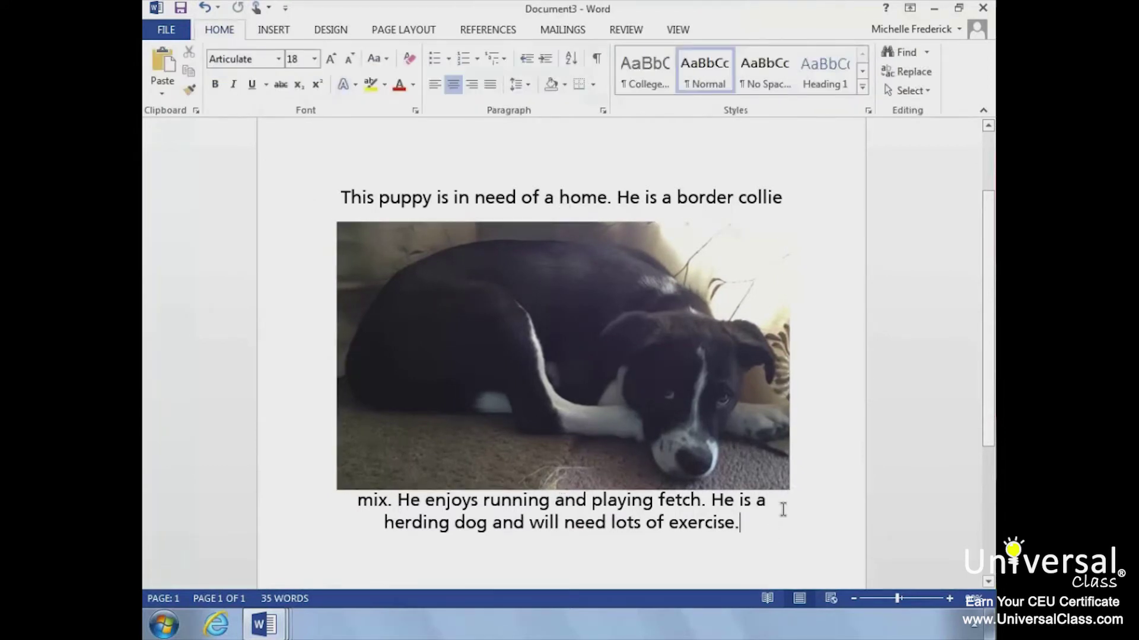
{"action": "left_click", "coordinate": [761, 463]}
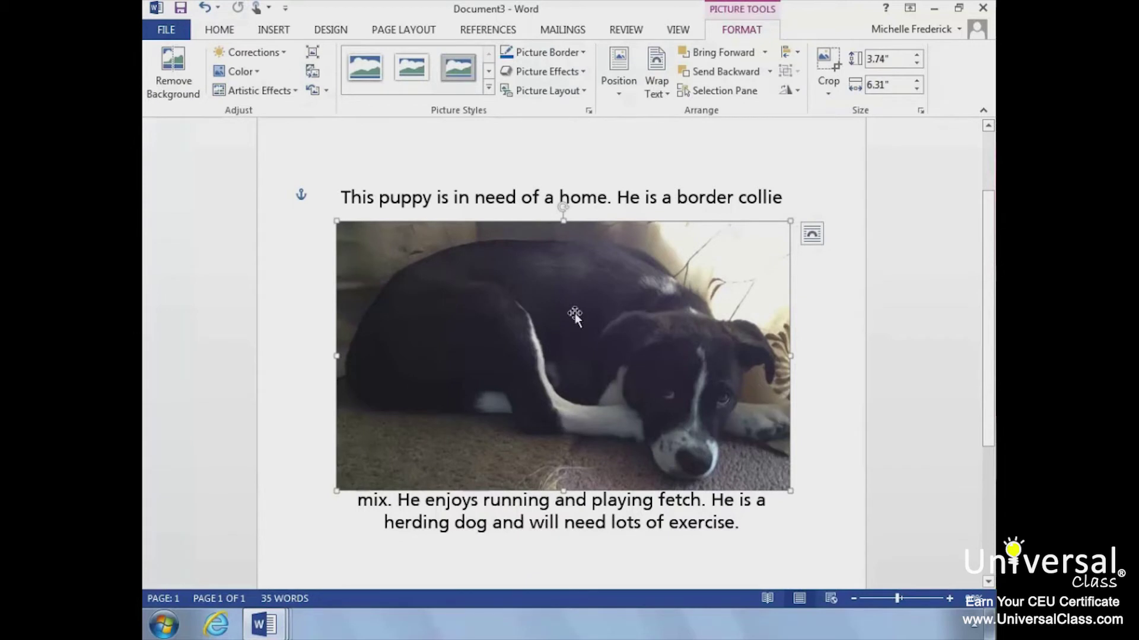
{"action": "left_click", "coordinate": [280, 34]}
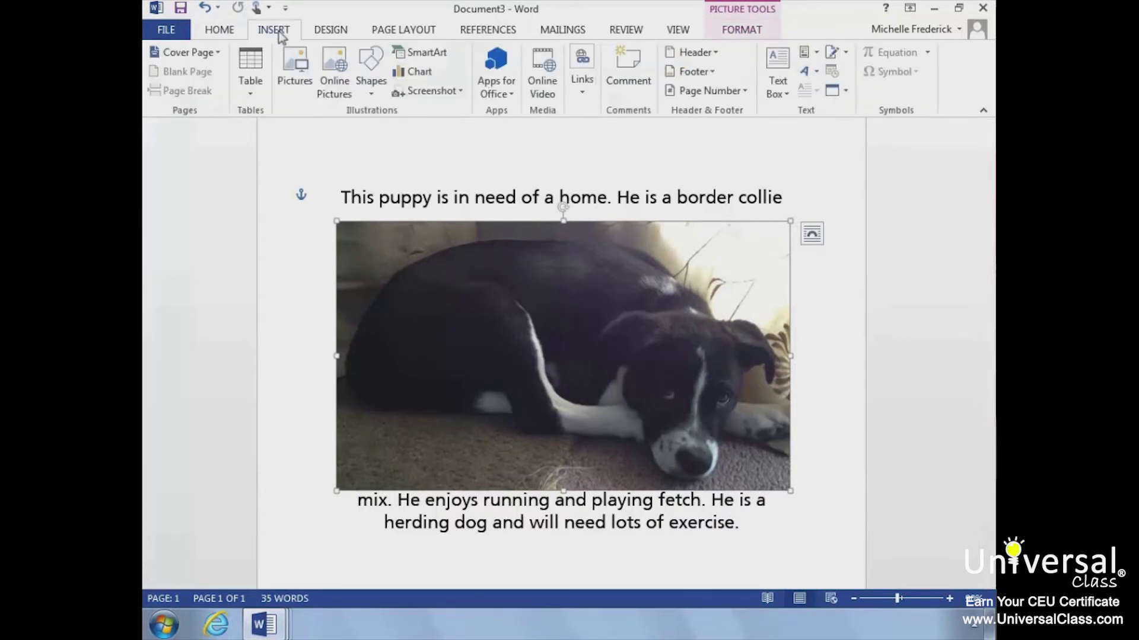
- Draw a 1.27" by 1.5" Cloud Callout shape over the puppy photo's top-right corner
{"action": "left_click", "coordinate": [371, 70]}
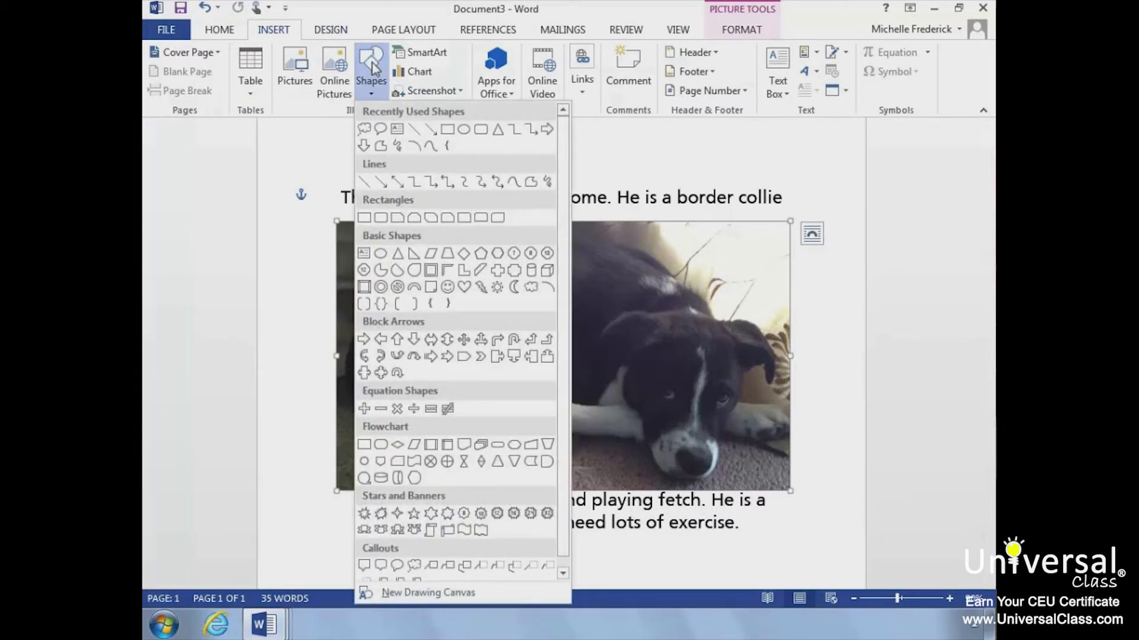
{"action": "left_click", "coordinate": [414, 564]}
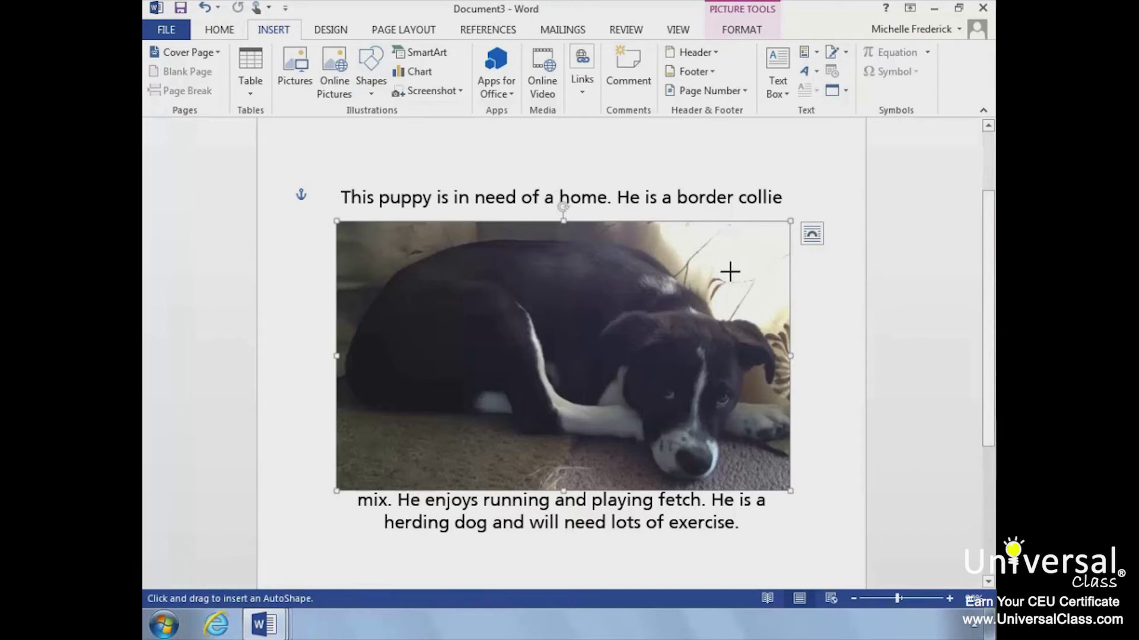
{"action": "left_click_drag", "start_coordinate": [717, 290], "coordinate": [716, 290]}
{"action": "mouse_move", "coordinate": [727, 286]}
{"action": "left_mouse_down"}
{"action": "mouse_move", "coordinate": [816, 194]}
{"action": "mouse_move", "coordinate": [833, 205]}
{"action": "left_mouse_up"}
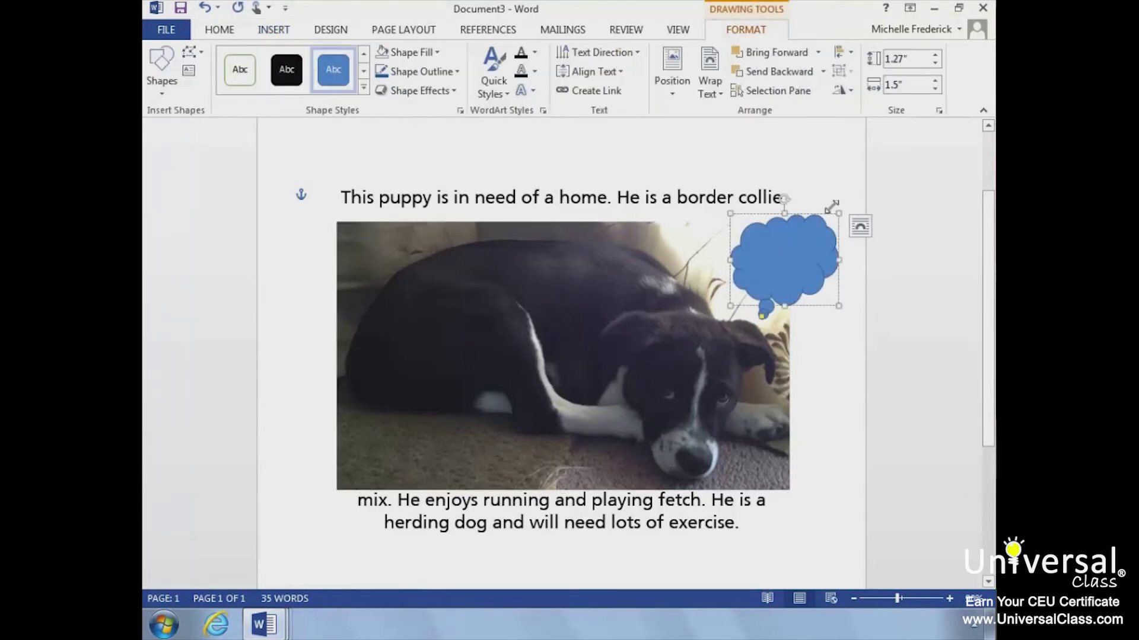
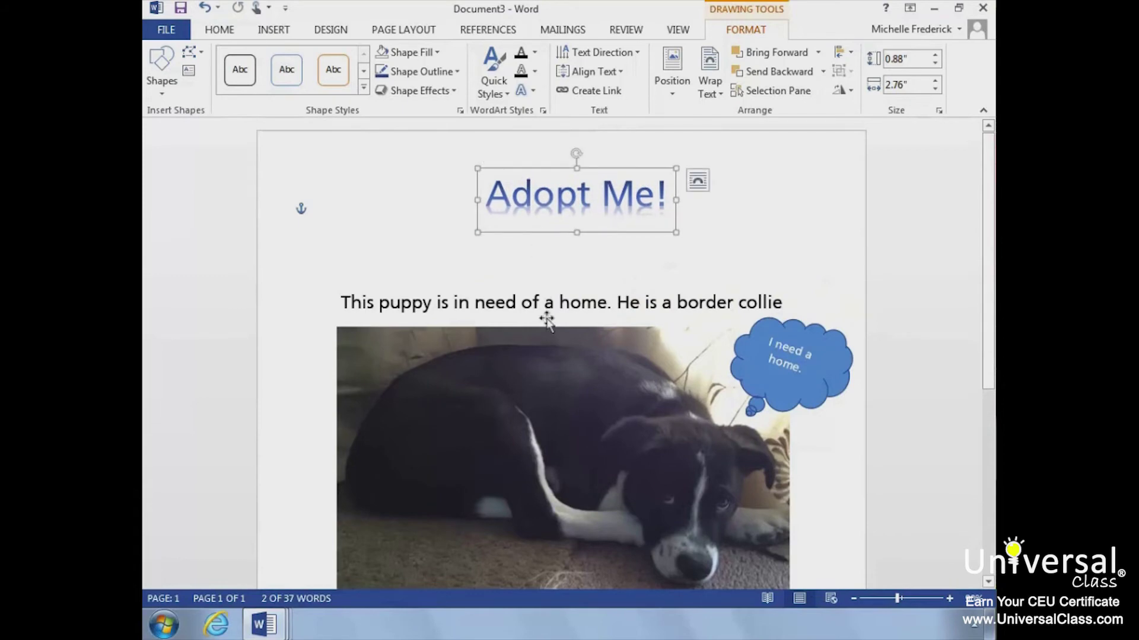
- Scroll down to the bottom of the flyer text below the puppy photo
{"action": "scroll", "coordinate": [545, 316], "scroll_direction": "down", "scroll_amount": 5}
{"action": "scroll", "coordinate": [549, 318], "scroll_direction": "down", "scroll_amount": 1}
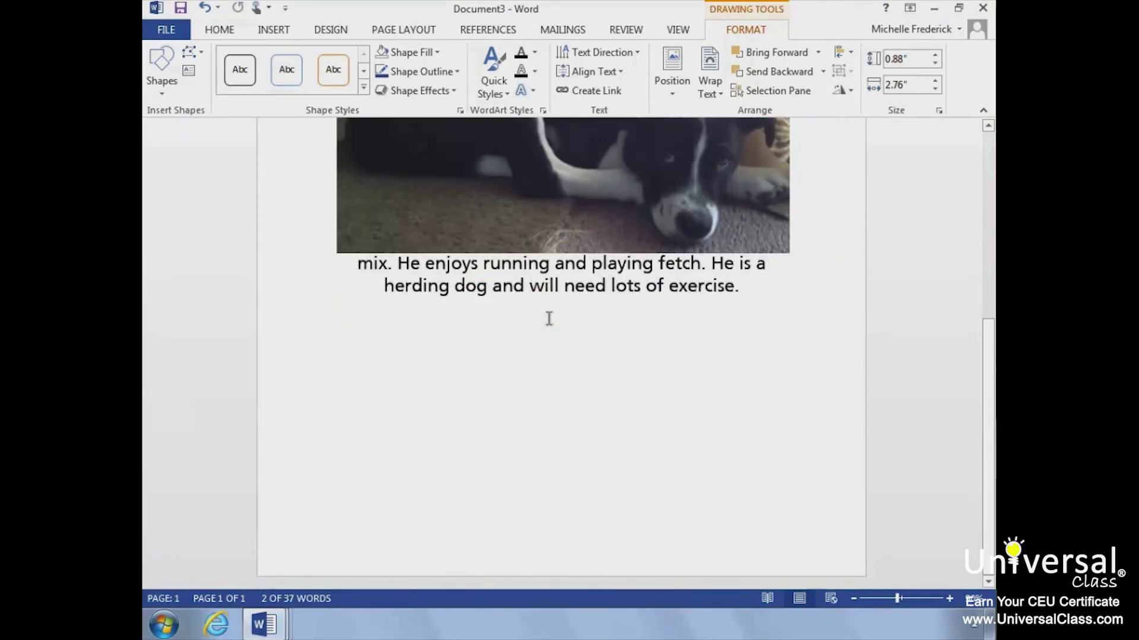
- Add an empty line after the flyer text and bring up the Insert Video dialog
{"action": "left_click", "coordinate": [549, 318]}
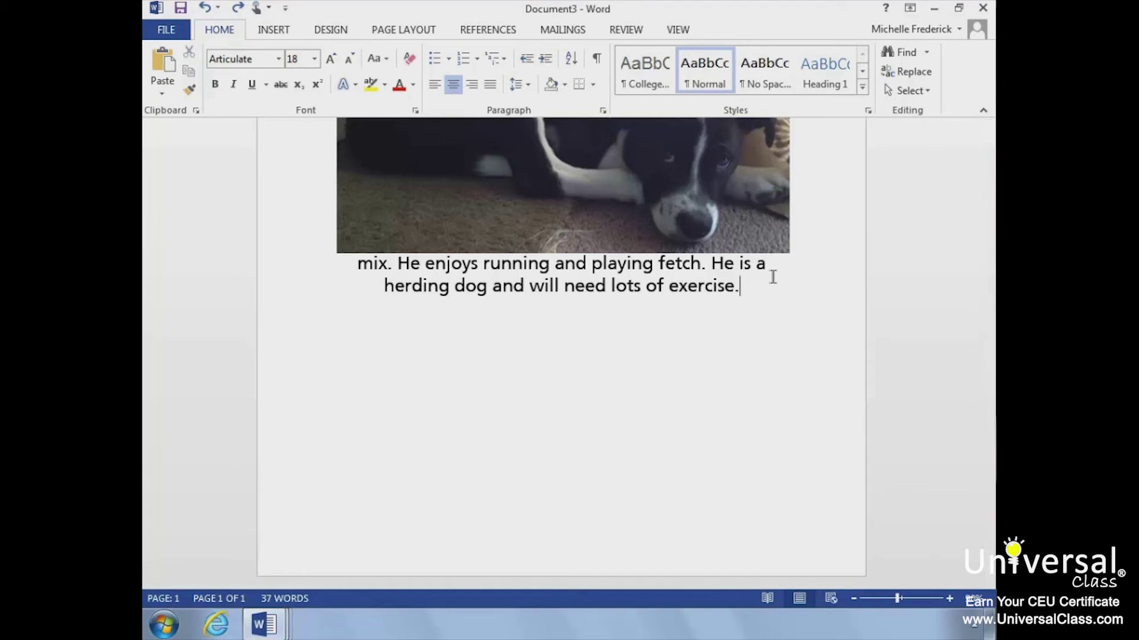
{"action": "key", "text": "Return"}
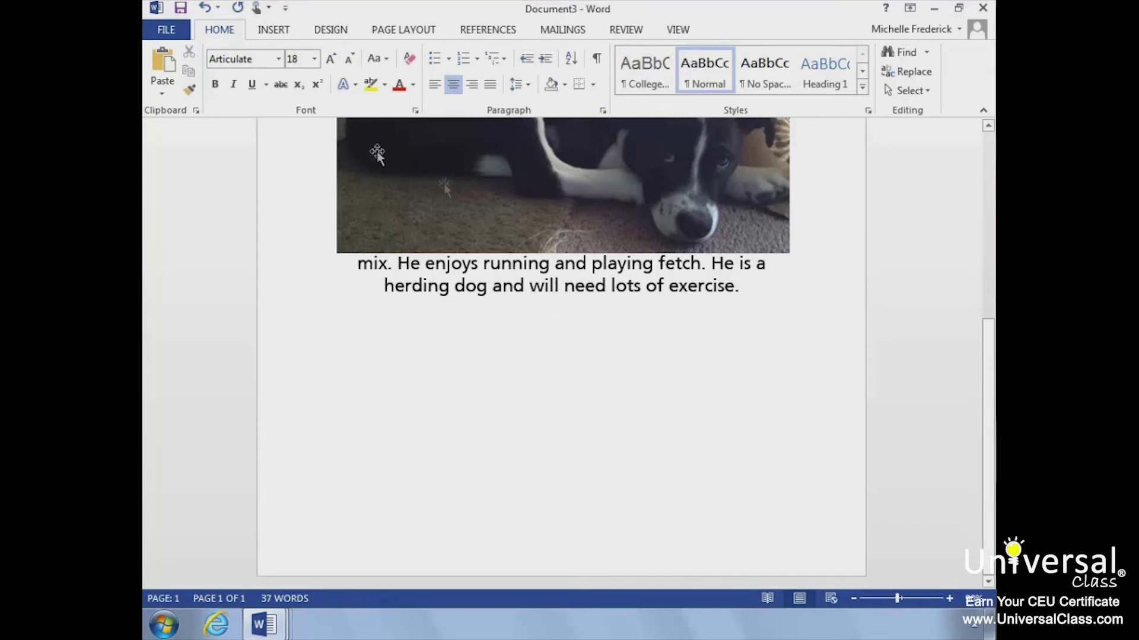
{"action": "left_click", "coordinate": [276, 30]}
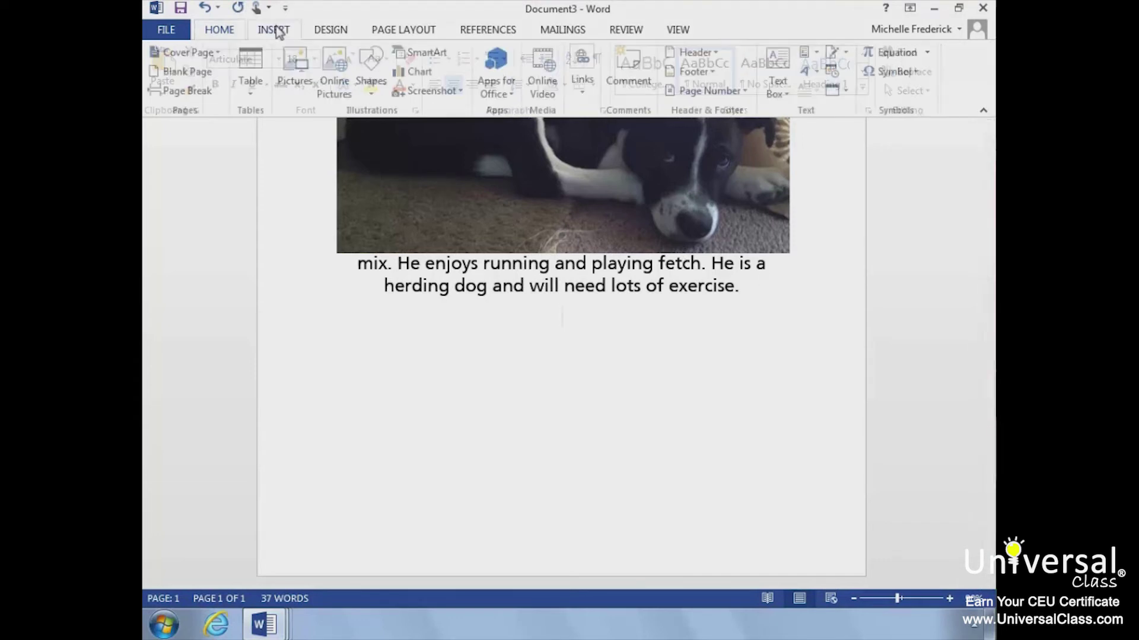
{"action": "left_click", "coordinate": [543, 96]}
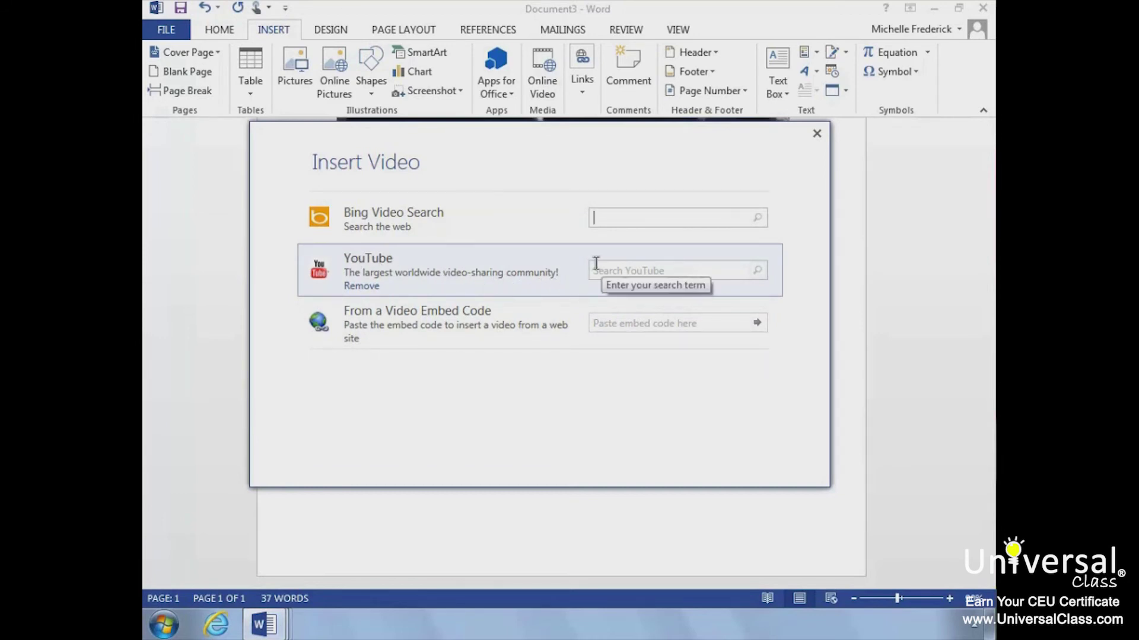
- Search YouTube for 'Dogs' and embed 'Guilty Dogs - Supercut Compilation 2013!'
{"action": "left_click", "coordinate": [596, 263]}
{"action": "type", "text": "b"}
{"action": "type", "text": "ogs"}
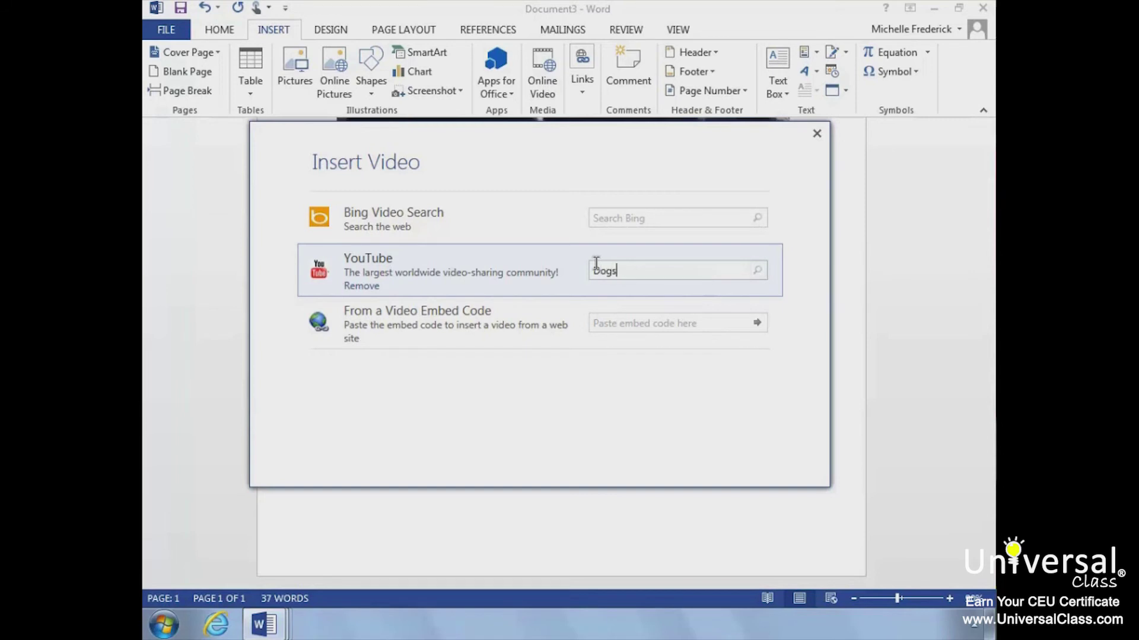
{"action": "key", "text": "Return"}
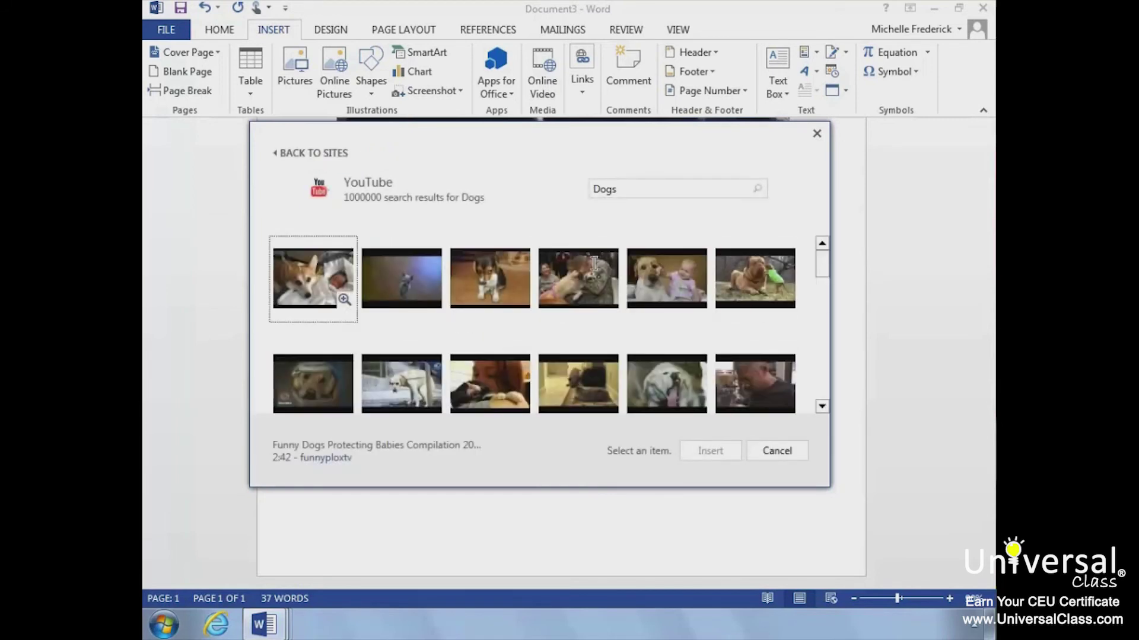
{"action": "left_click", "coordinate": [503, 281]}
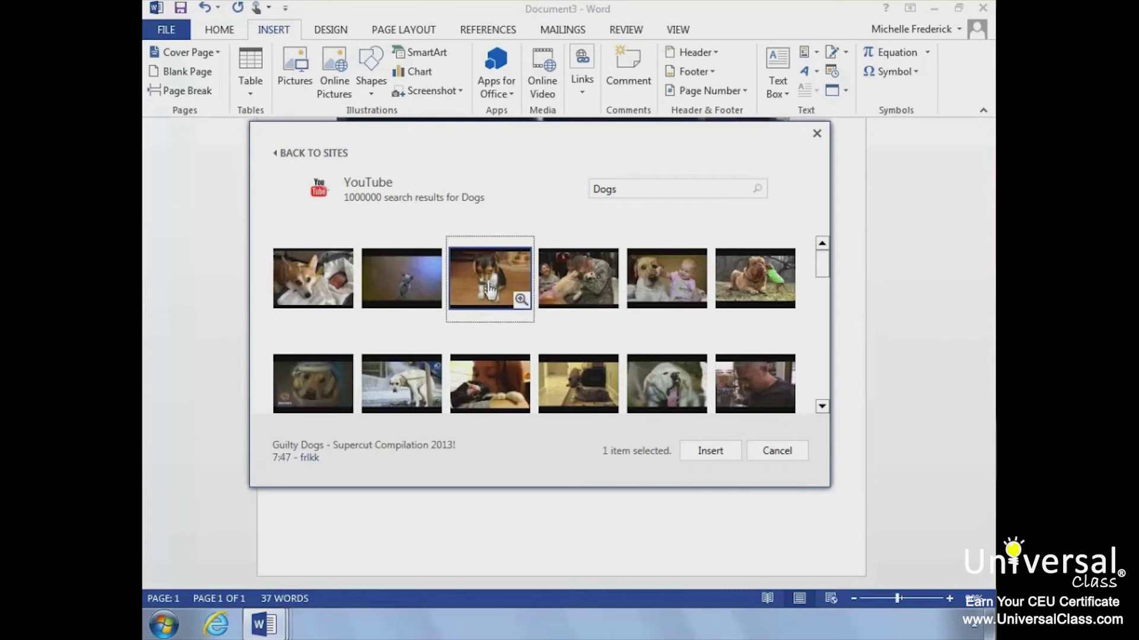
{"action": "left_click", "coordinate": [709, 453]}
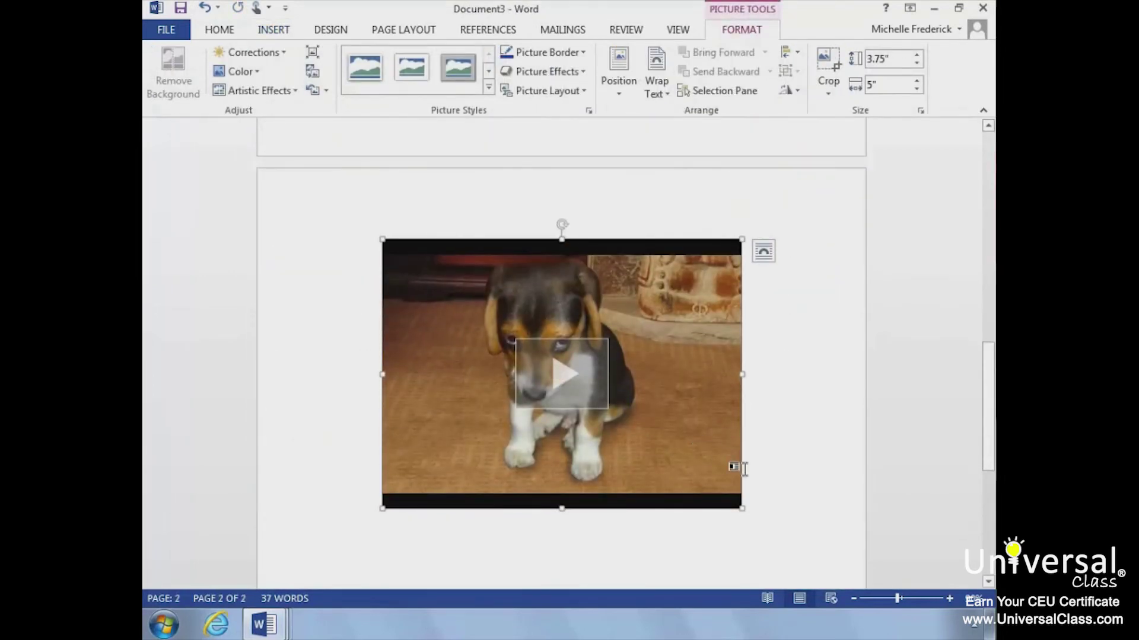
- Add an empty line below the embedded Guilty Dogs video on page 2
{"action": "left_click", "coordinate": [741, 482]}
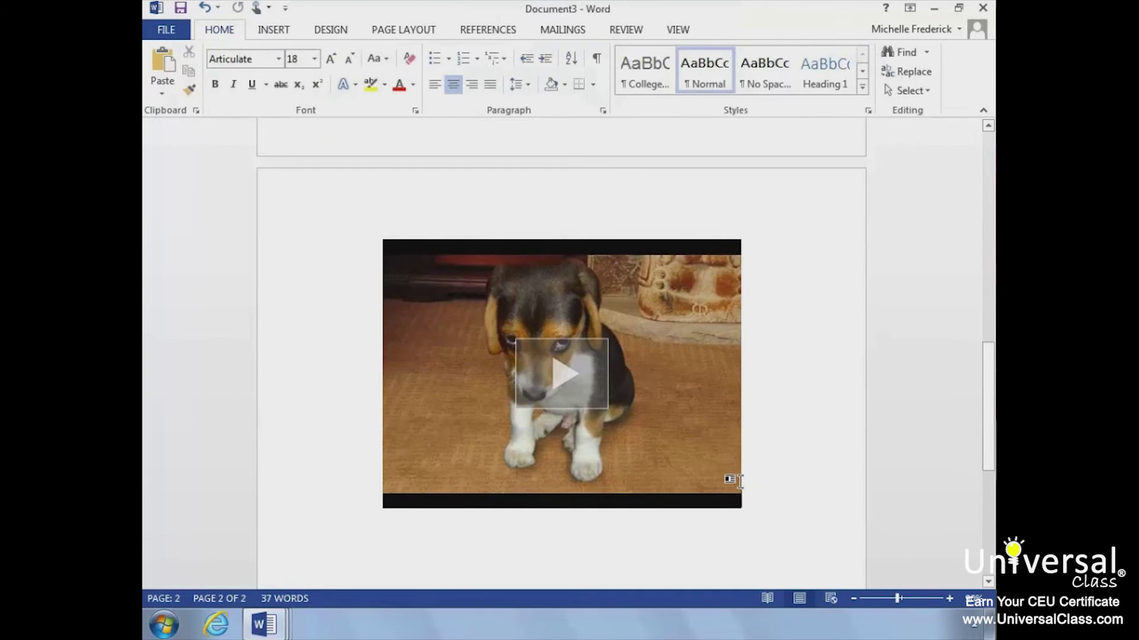
{"action": "key", "text": "Return"}
{"action": "key", "text": "Return"}
{"action": "key", "text": "Return"}
{"action": "key", "text": "Return"}
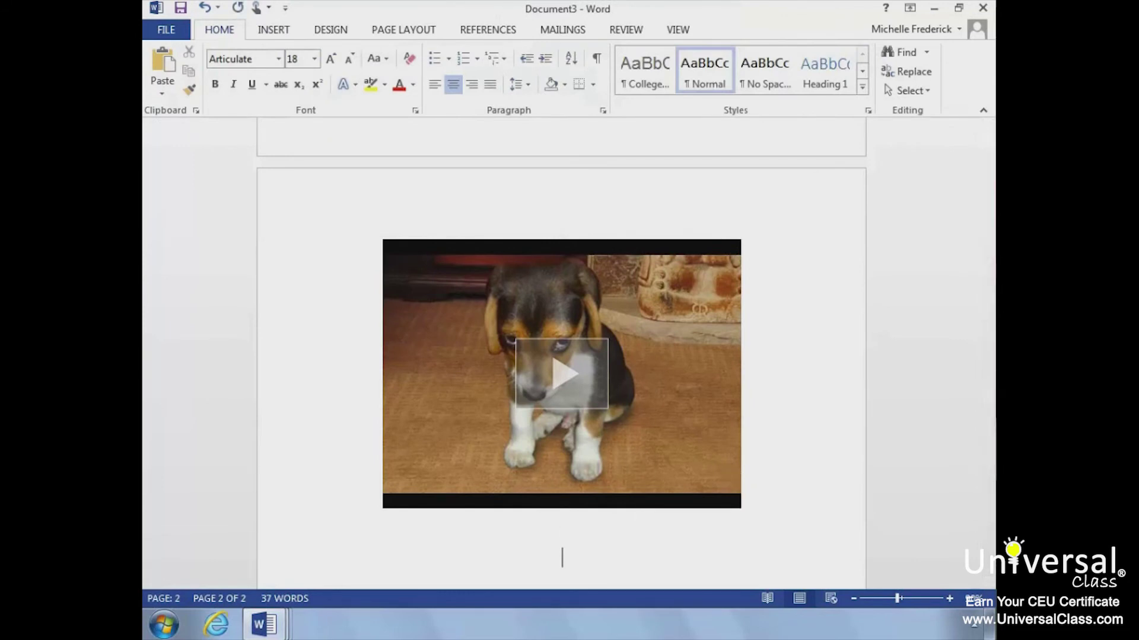
{"action": "key", "text": "Return"}
{"action": "key", "text": "Return"}
{"action": "key", "text": "Return"}
{"action": "key", "text": "Return"}
{"action": "key", "text": "Return"}
{"action": "key", "text": "Return"}
{"action": "key", "text": "Return"}
{"action": "key", "text": "Return"}
{"action": "key", "text": "Return"}
{"action": "key", "text": "Return"}
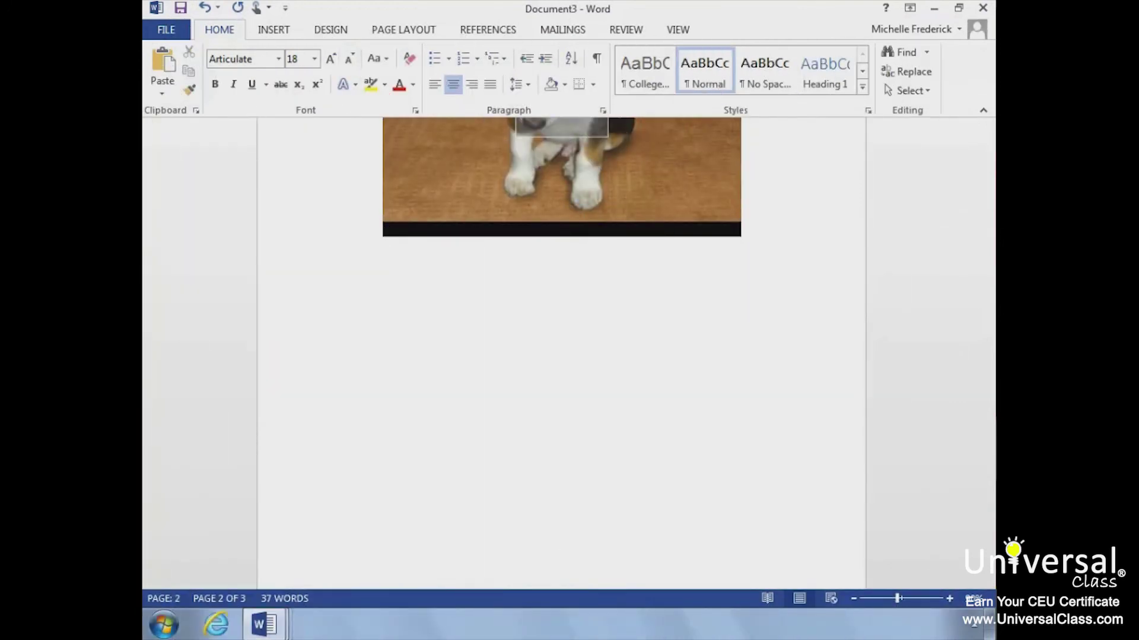
{"action": "key", "text": "BackSpace"}
{"action": "key", "text": "BackSpace"}
{"action": "key", "text": "BackSpace"}
{"action": "key", "text": "BackSpace"}
{"action": "key", "text": "BackSpace"}
{"action": "key", "text": "BackSpace"}
{"action": "key", "text": "BackSpace"}
{"action": "key", "text": "BackSpace"}
{"action": "key", "text": "BackSpace"}
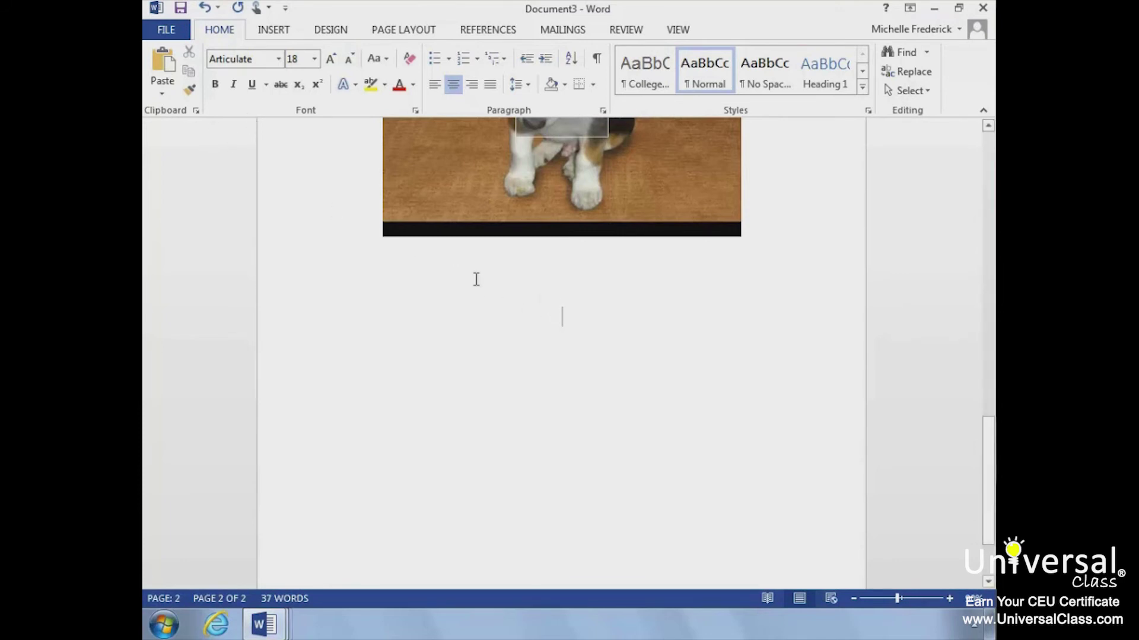
{"action": "left_click", "coordinate": [284, 33]}
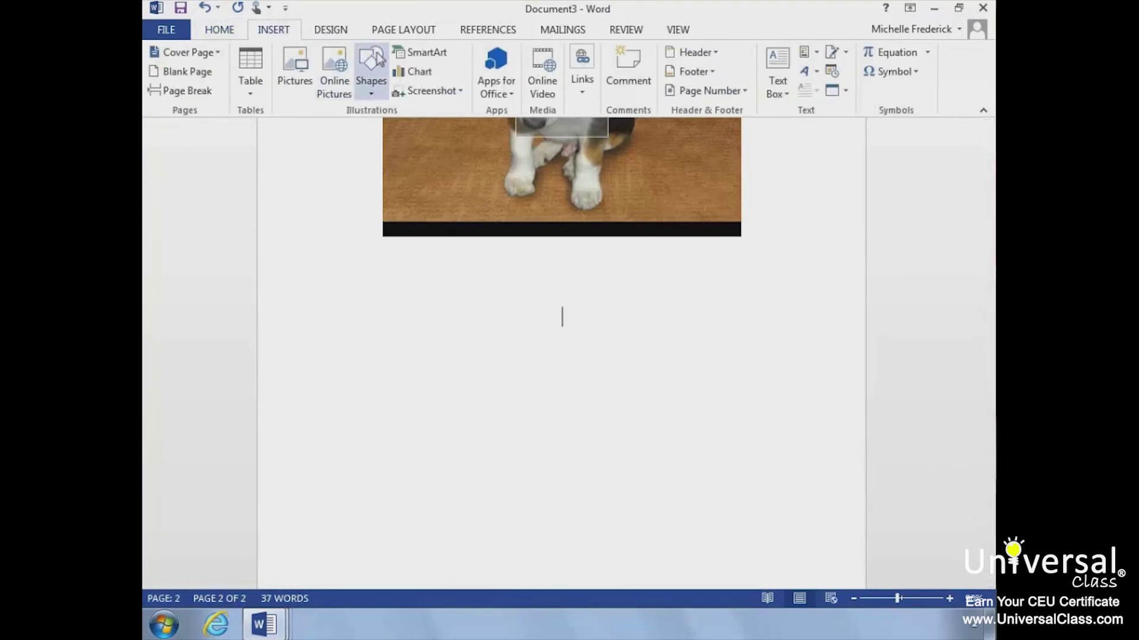
- Insert a screenshot of the Document1 window showing the kitten photo, with a new line below
{"action": "left_click", "coordinate": [462, 92]}
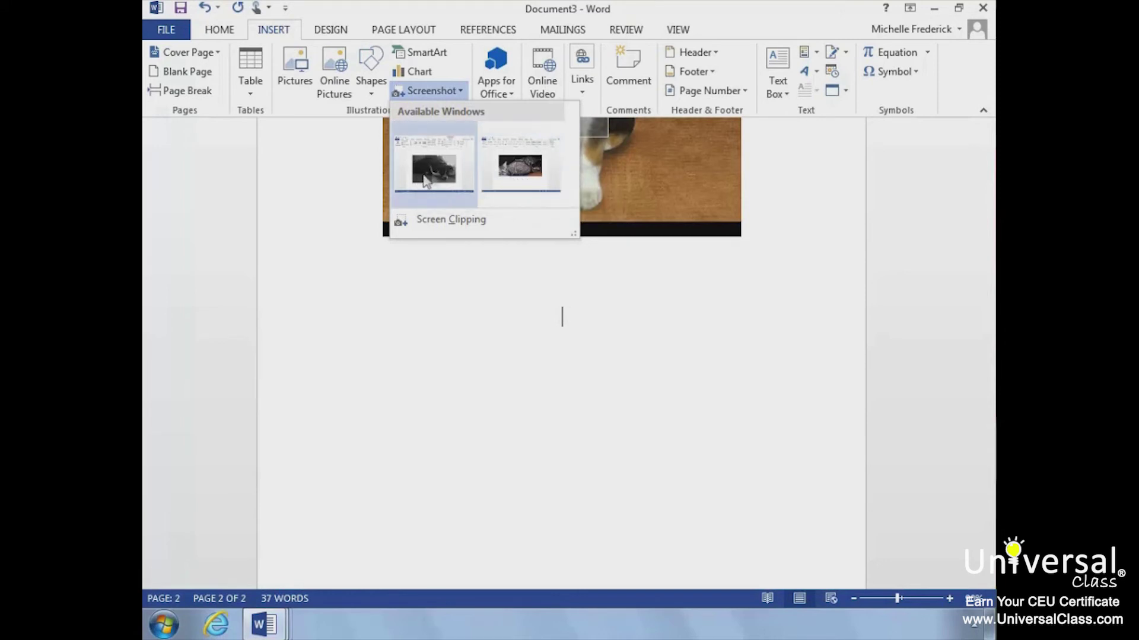
{"action": "left_click", "coordinate": [505, 166]}
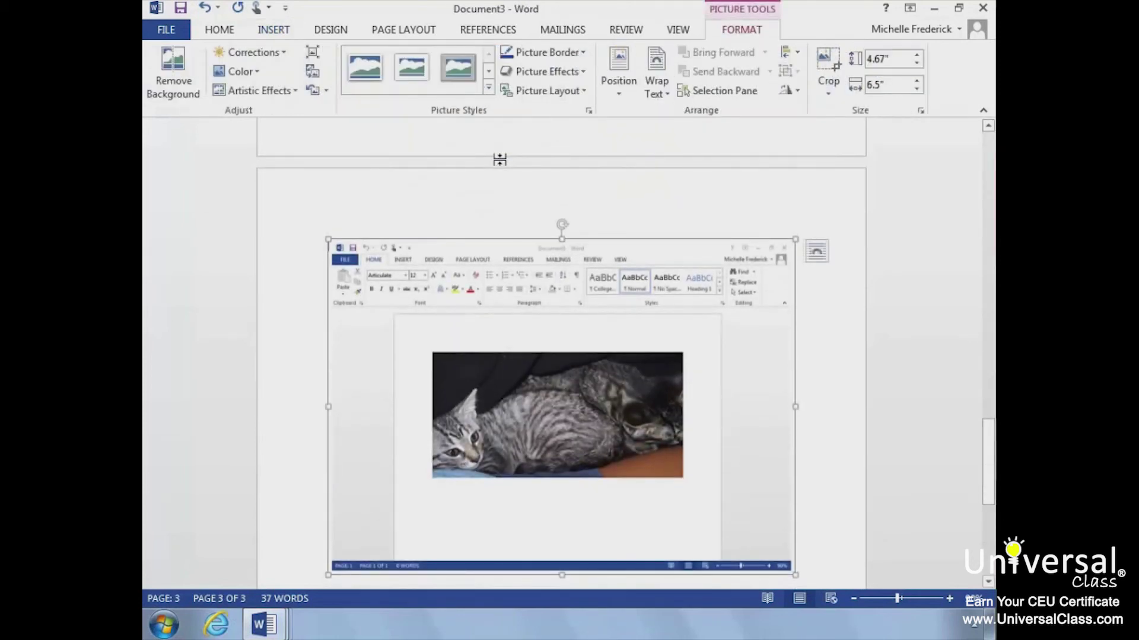
{"action": "key", "text": "Right"}
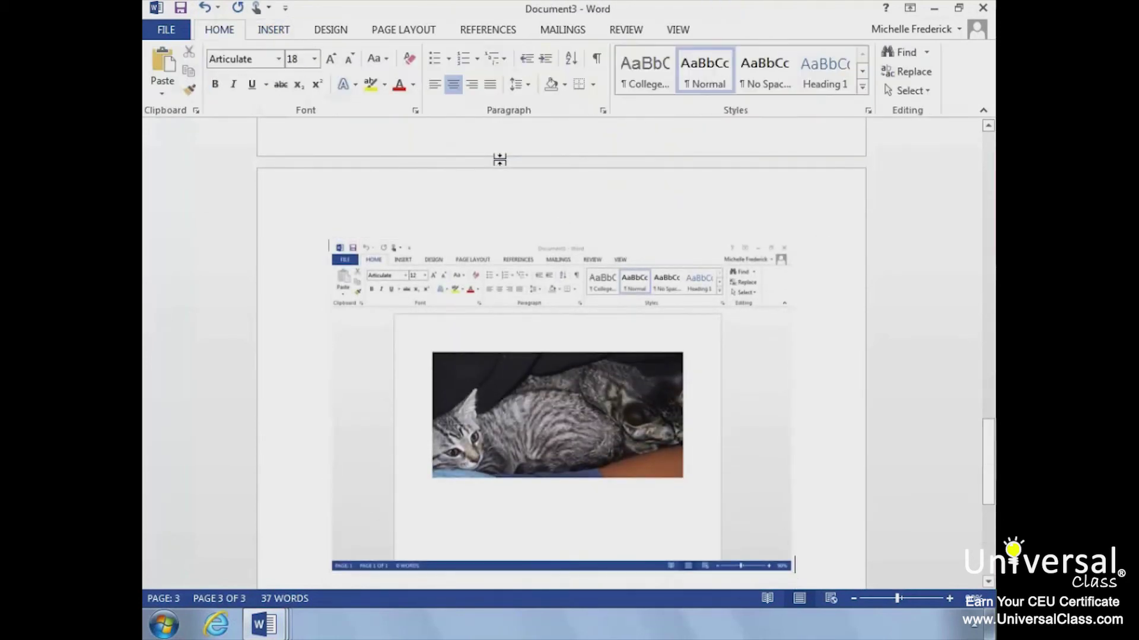
{"action": "key", "text": "Return"}
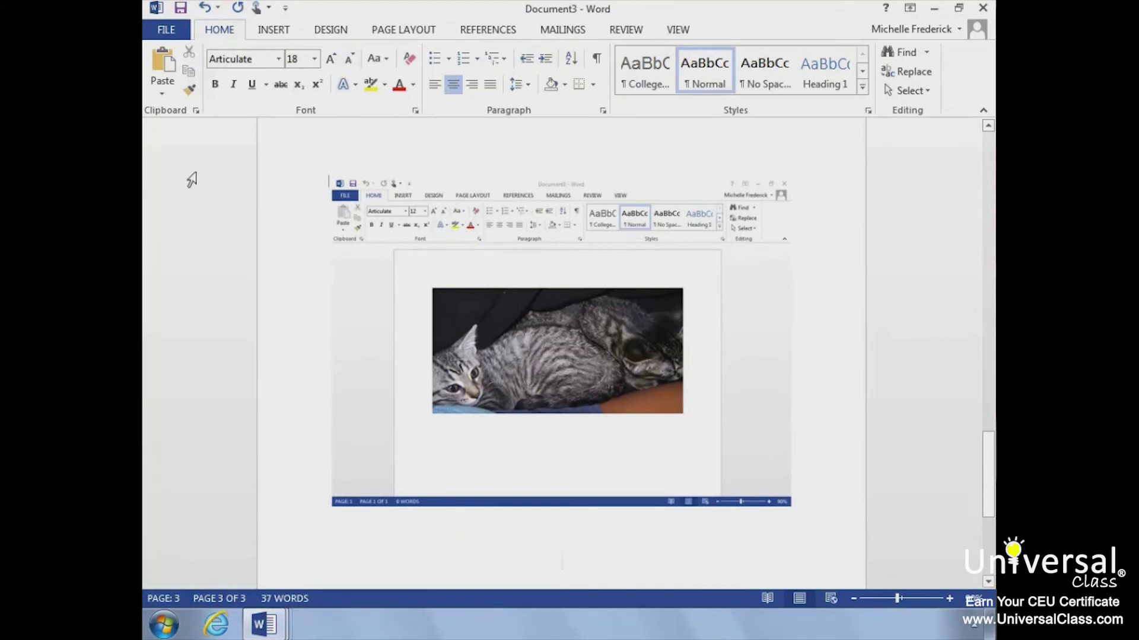
{"action": "left_click", "coordinate": [270, 33]}
- Clip the dog photo from Document2 onto page 4 as a 3.91" by 5.94" screen clipping
{"action": "left_click", "coordinate": [453, 94]}
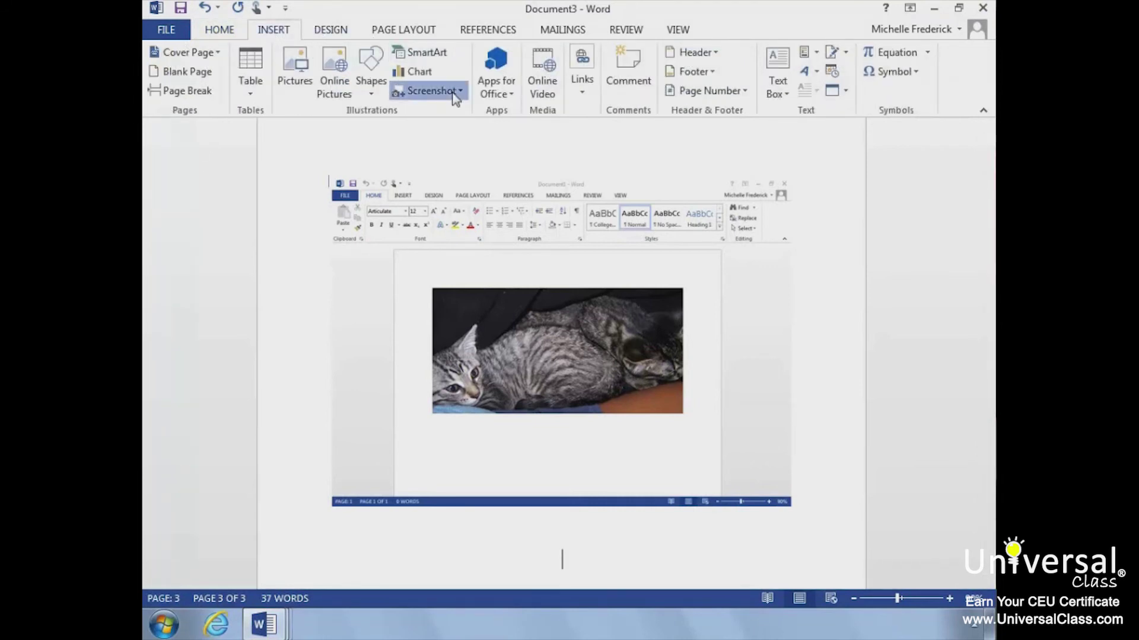
{"action": "left_click", "coordinate": [440, 221]}
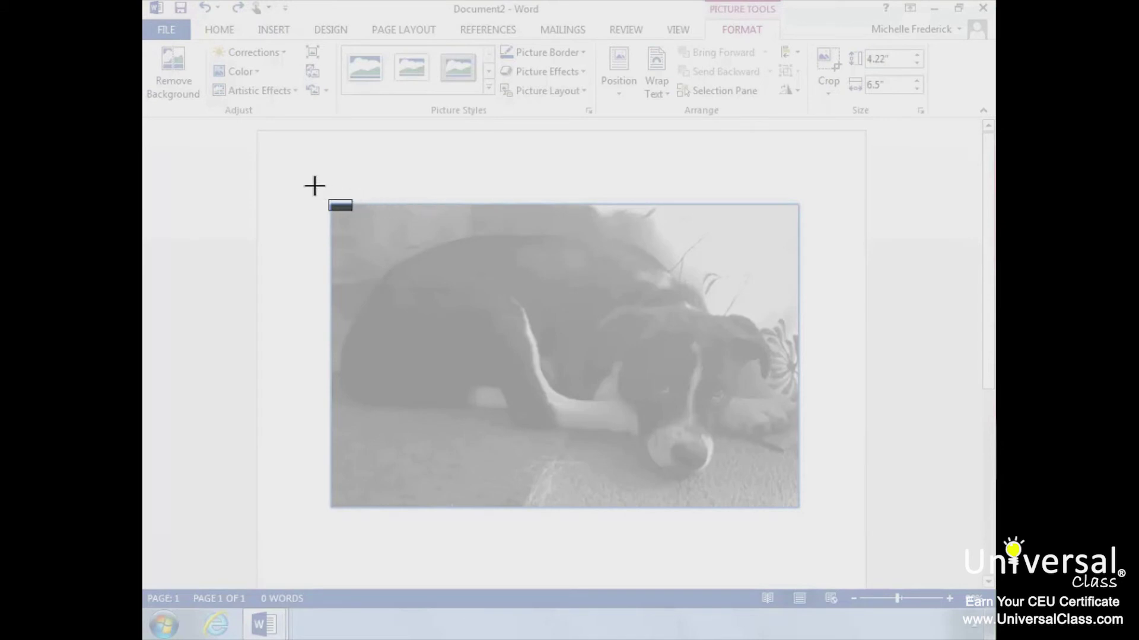
{"action": "left_click_drag", "start_coordinate": [314, 186], "coordinate": [790, 499]}
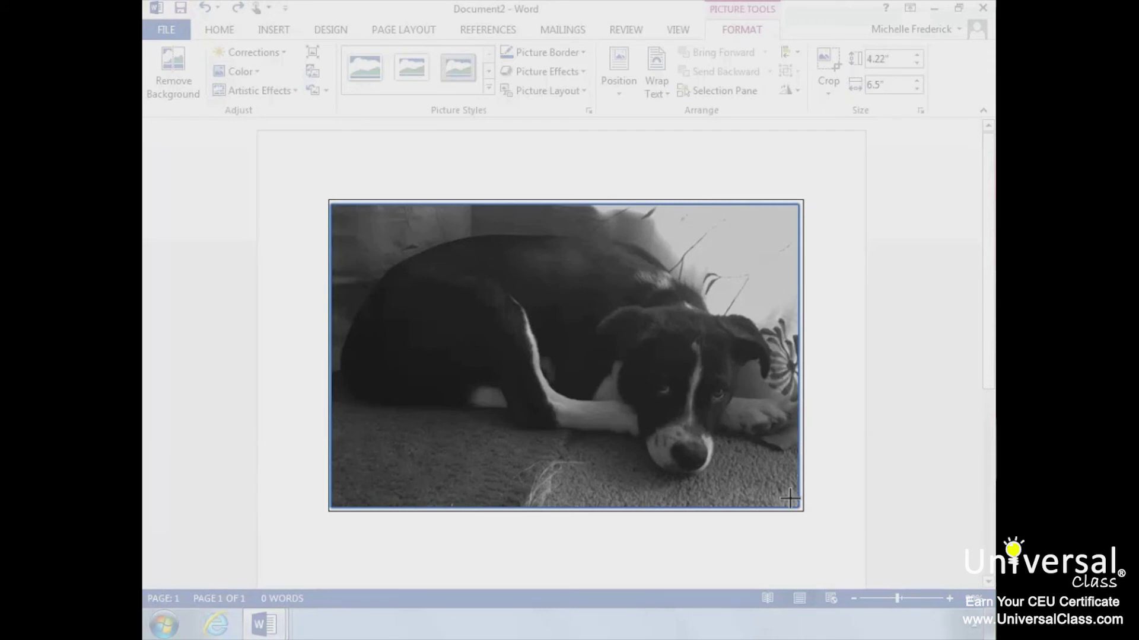
{"action": "left_click_drag", "start_coordinate": [789, 500], "coordinate": [789, 499]}
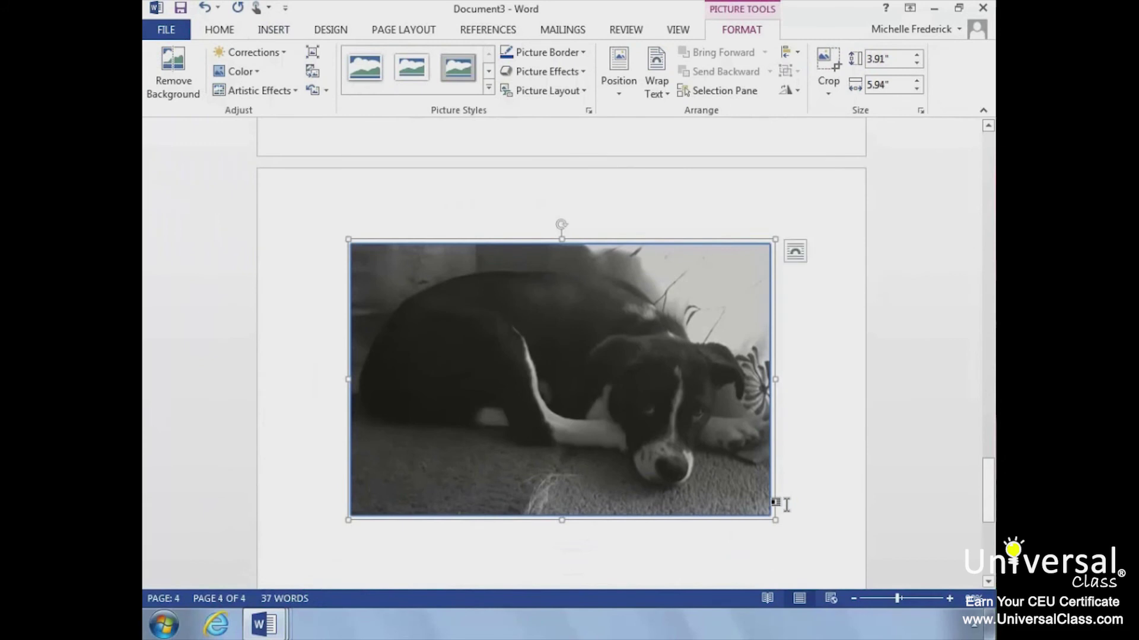
- Leave one empty line beneath the clipped dog photo on page 4
{"action": "left_click", "coordinate": [787, 504]}
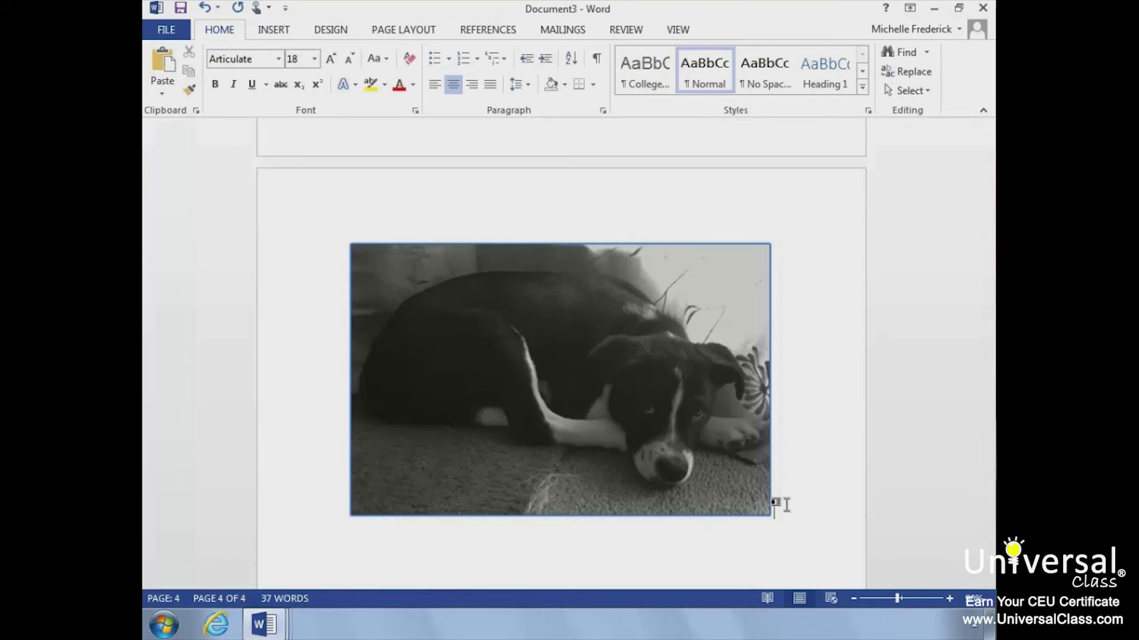
{"action": "key", "text": "Return"}
{"action": "key", "text": "Return"}
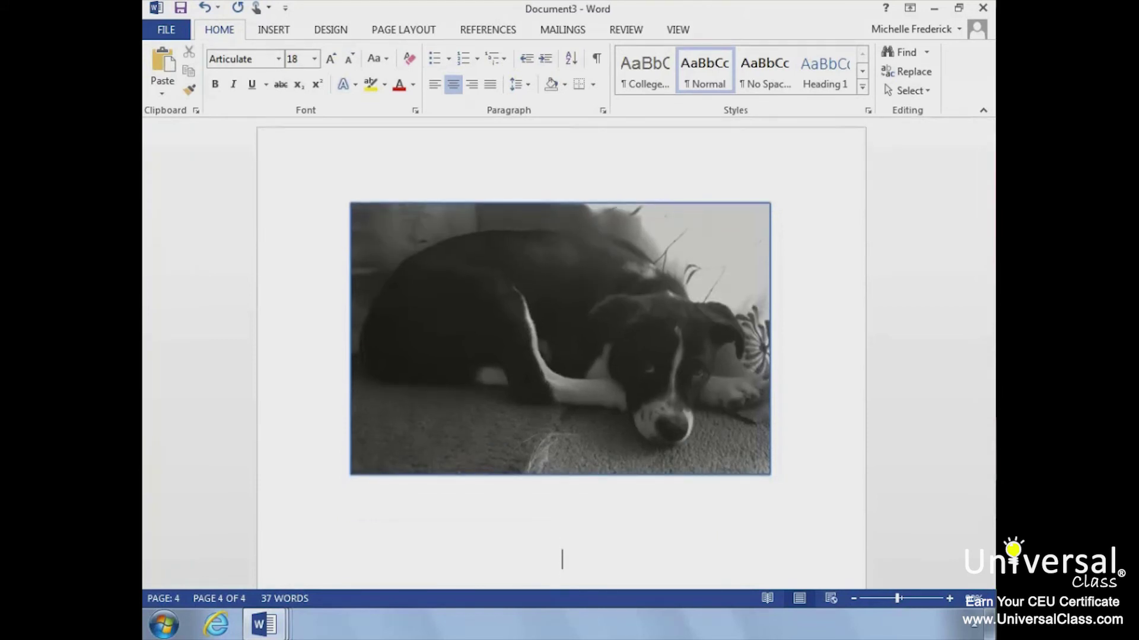
{"action": "key", "text": "Return"}
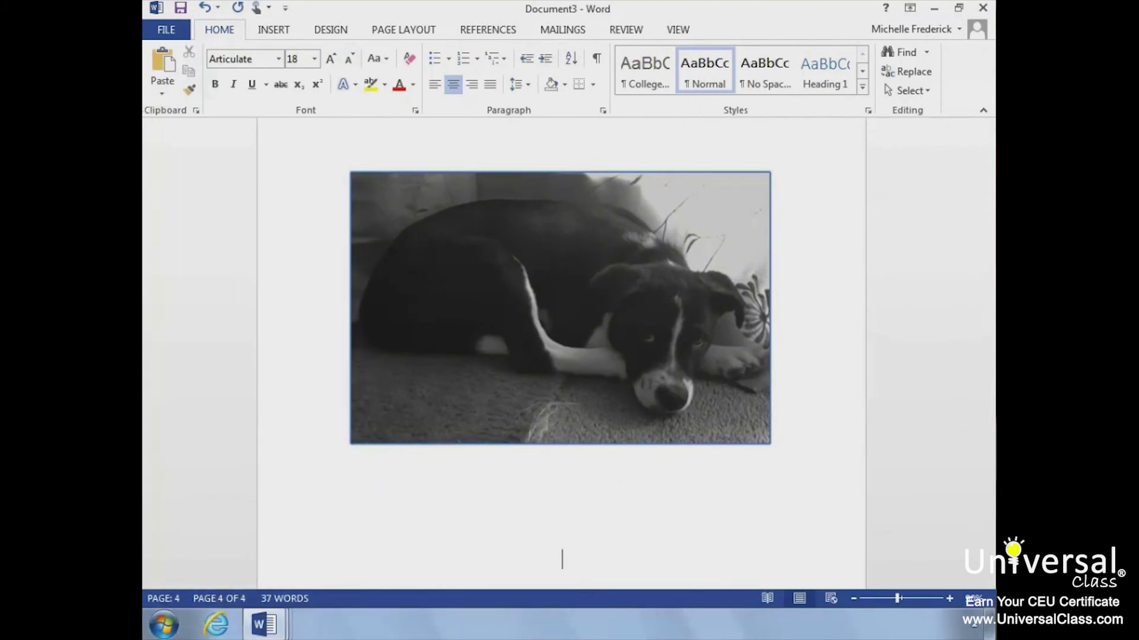
{"action": "key", "text": "BackSpace"}
{"action": "key", "text": "BackSpace"}
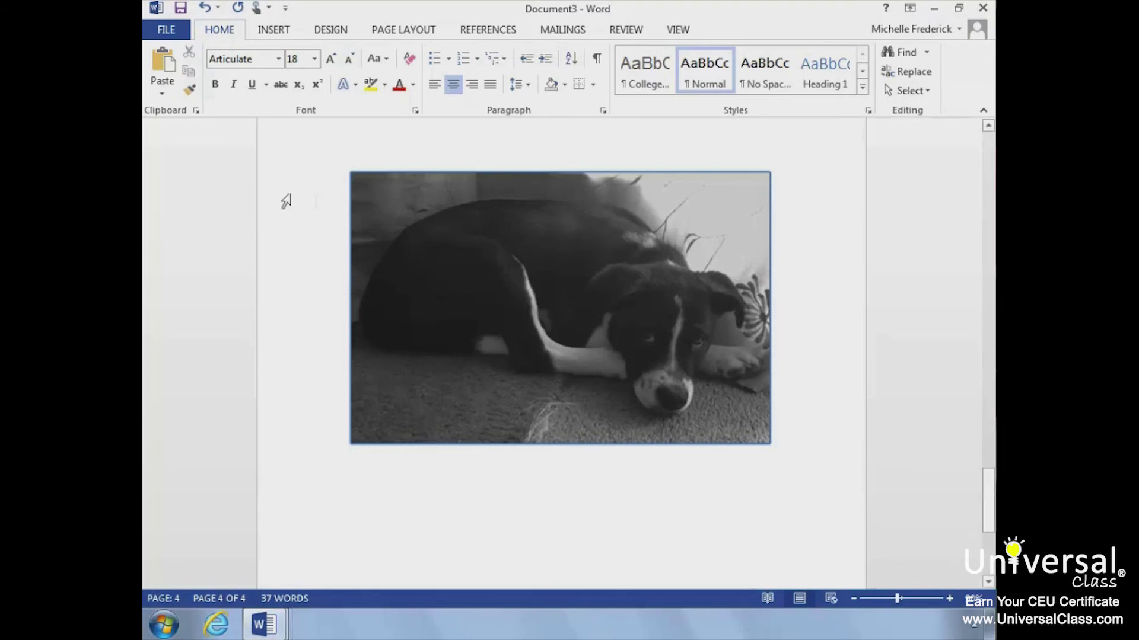
{"action": "left_click", "coordinate": [273, 29]}
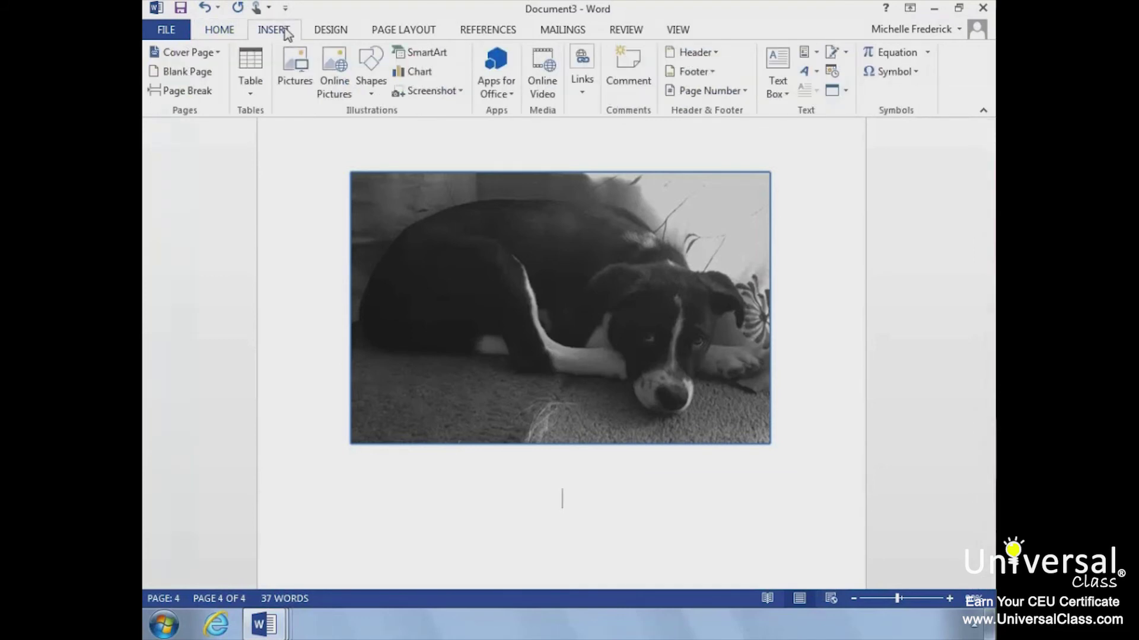
- Insert a three-box Basic Process SmartArt diagram from the Process category below the dog clipping
{"action": "left_click", "coordinate": [450, 52]}
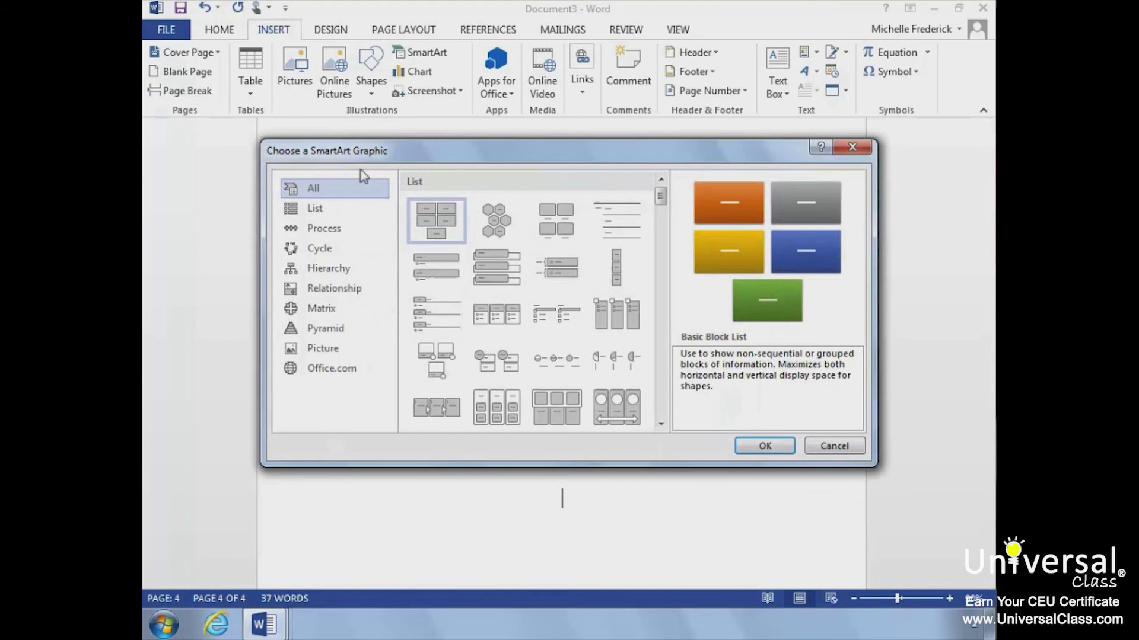
{"action": "left_click", "coordinate": [322, 229]}
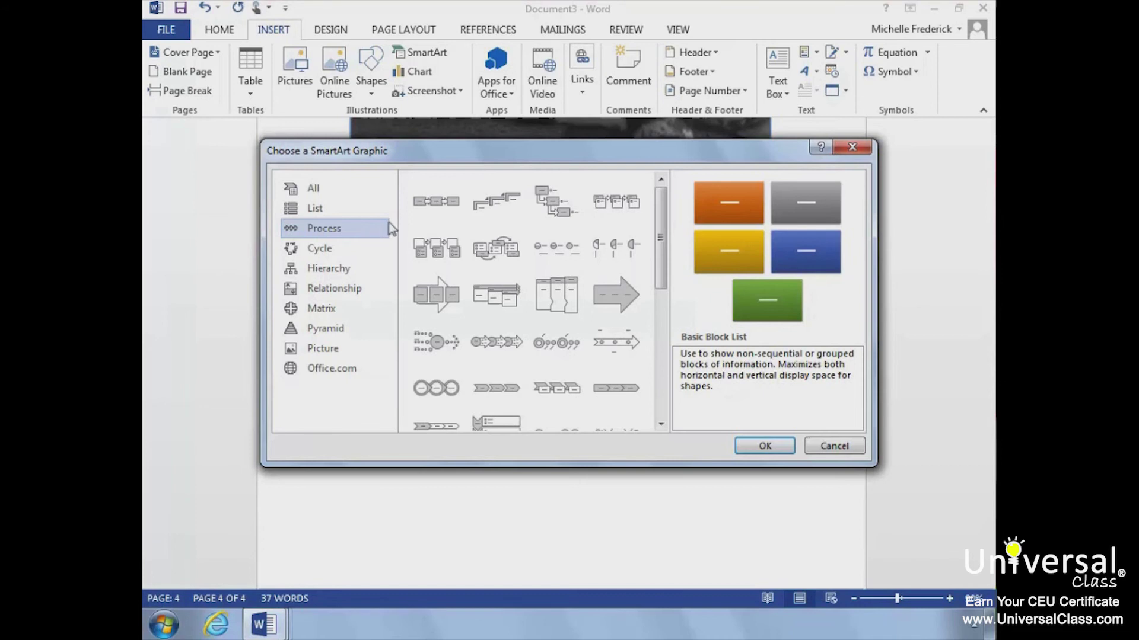
{"action": "left_click", "coordinate": [428, 207]}
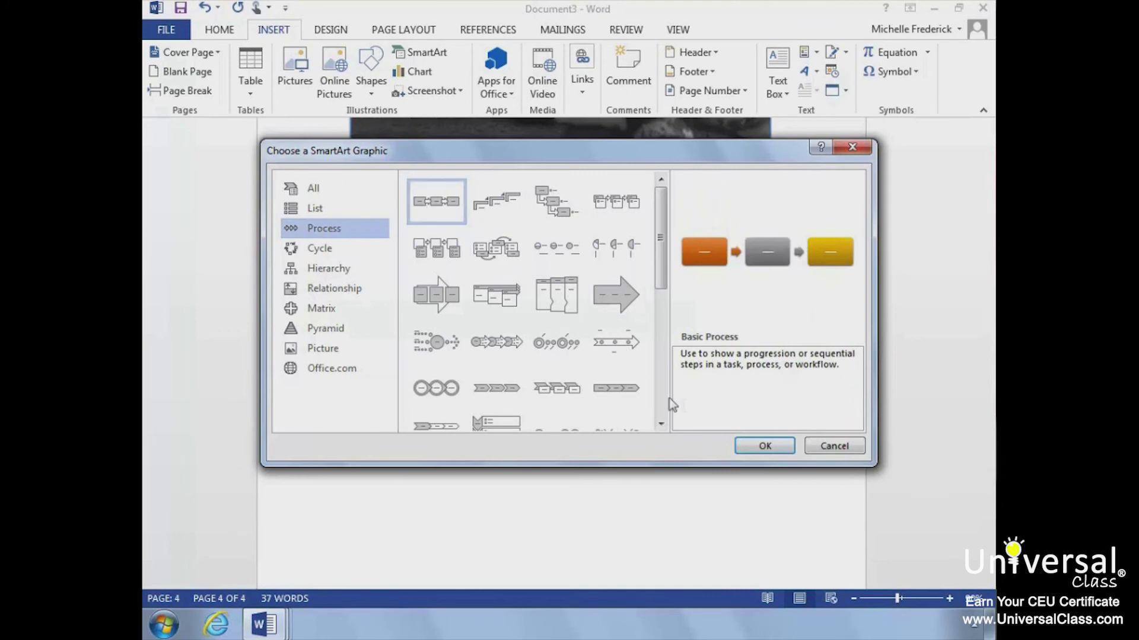
{"action": "left_click", "coordinate": [750, 446]}
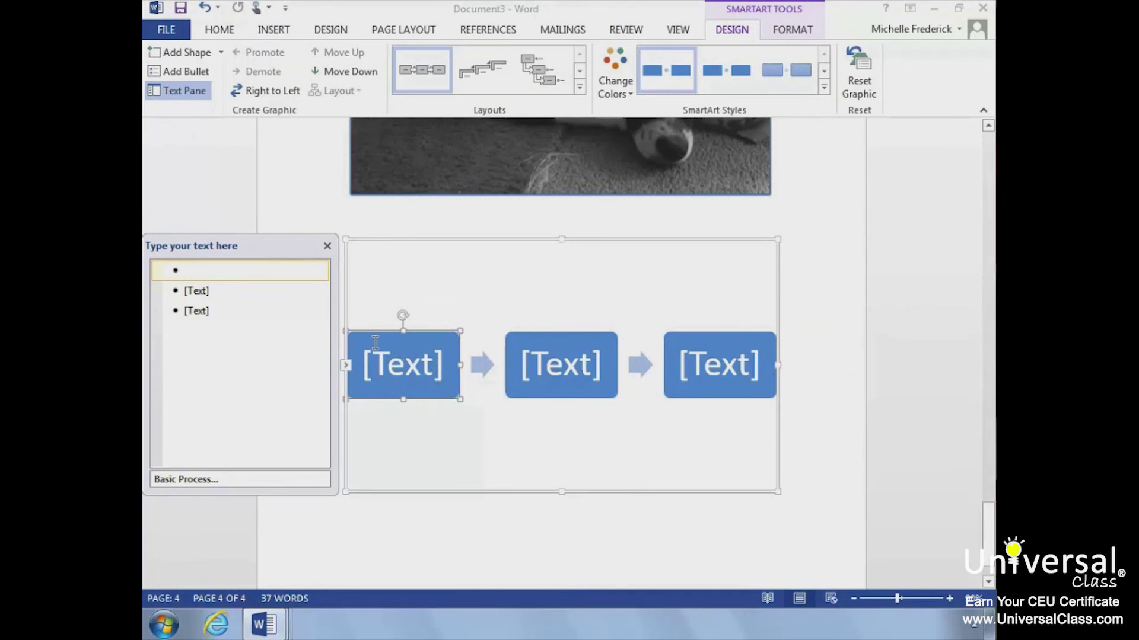
- Apply the first Colorful scheme and enter steps Find Animal, Fill out application, Get approved, Take home pet
{"action": "left_click", "coordinate": [629, 88]}
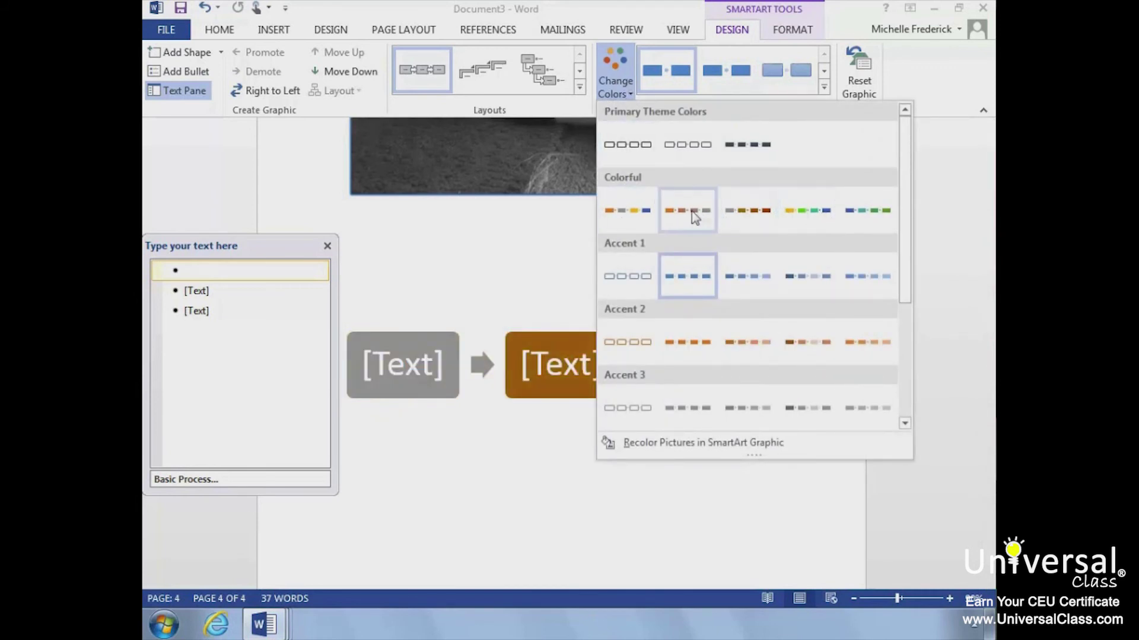
{"action": "left_click", "coordinate": [637, 216]}
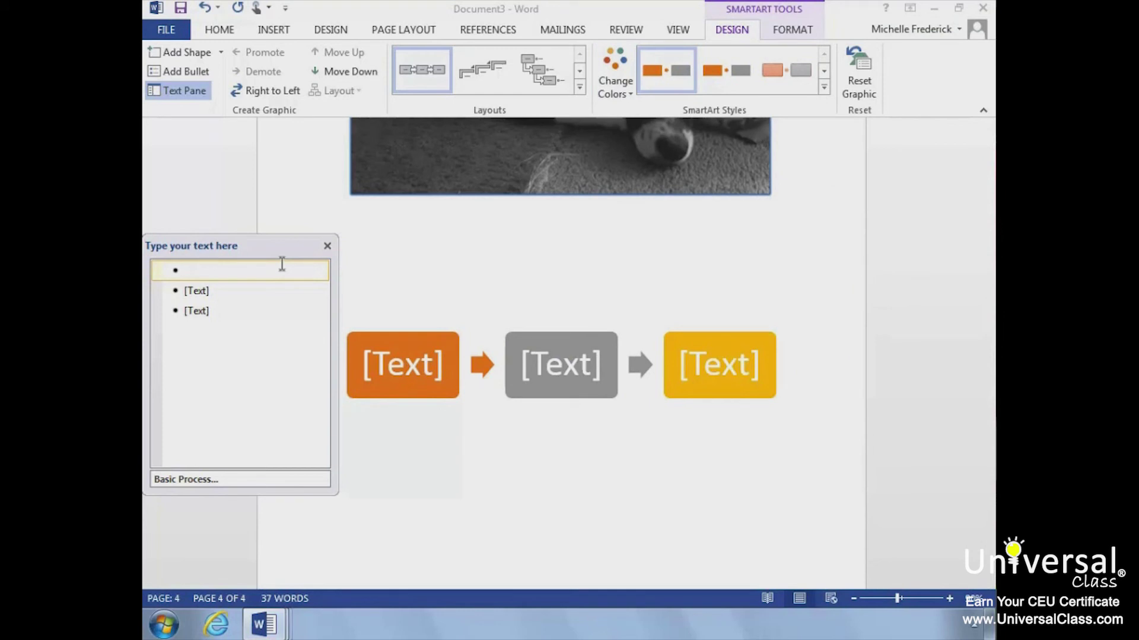
{"action": "type", "text": "Find Animal"}
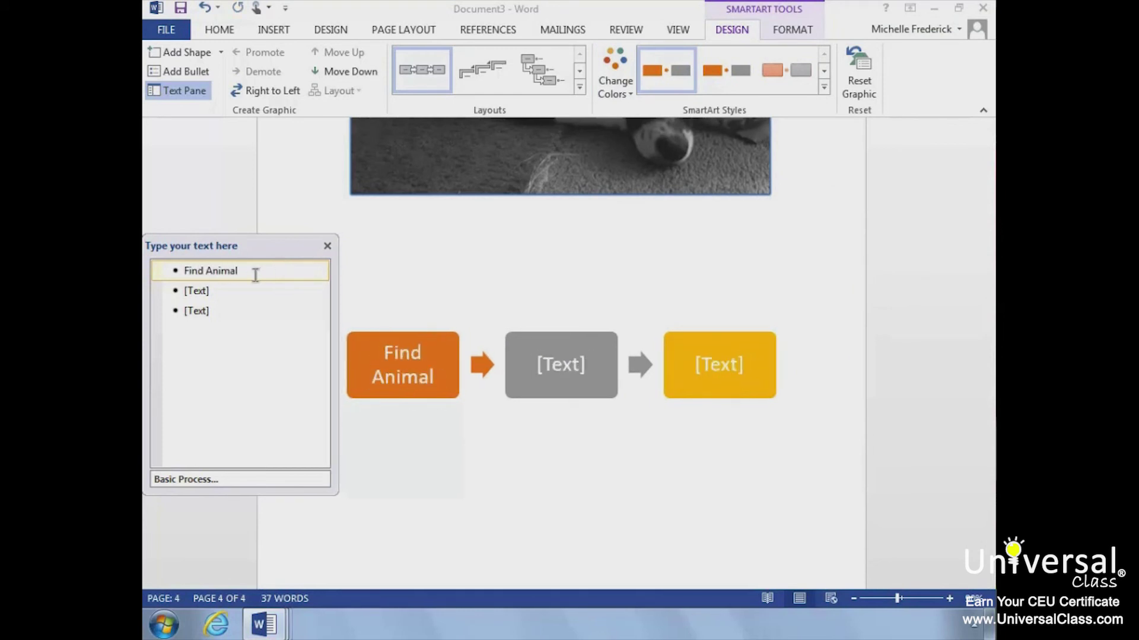
{"action": "left_click", "coordinate": [240, 286]}
{"action": "type", "text": "Fill out application"}
{"action": "left_click", "coordinate": [232, 308]}
{"action": "type", "text": "Get "}
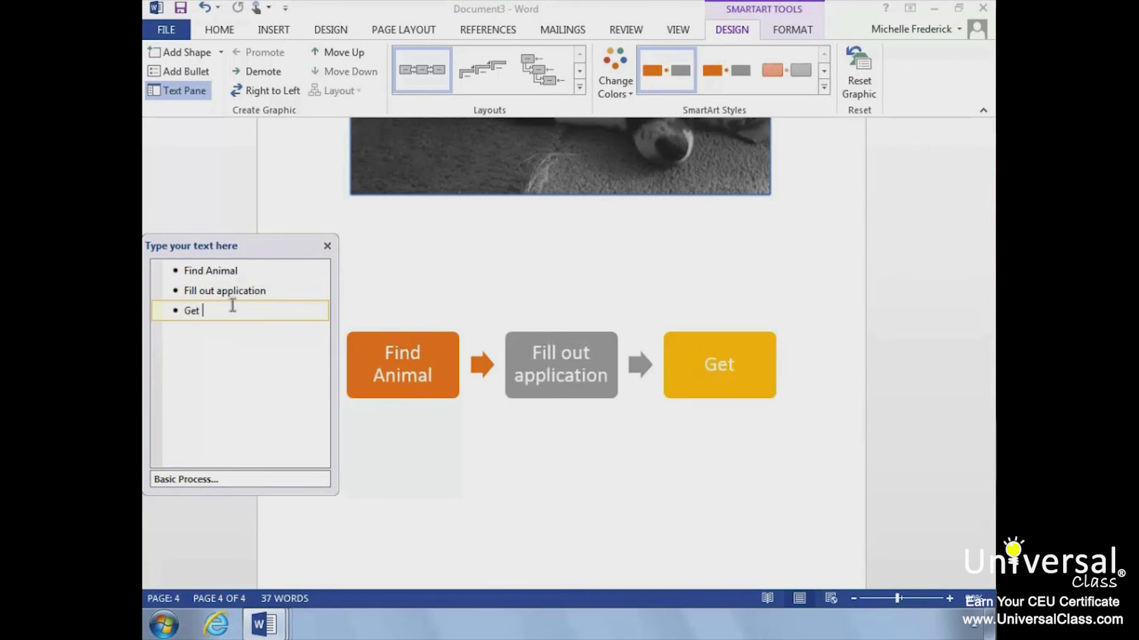
{"action": "type", "text": "approved"}
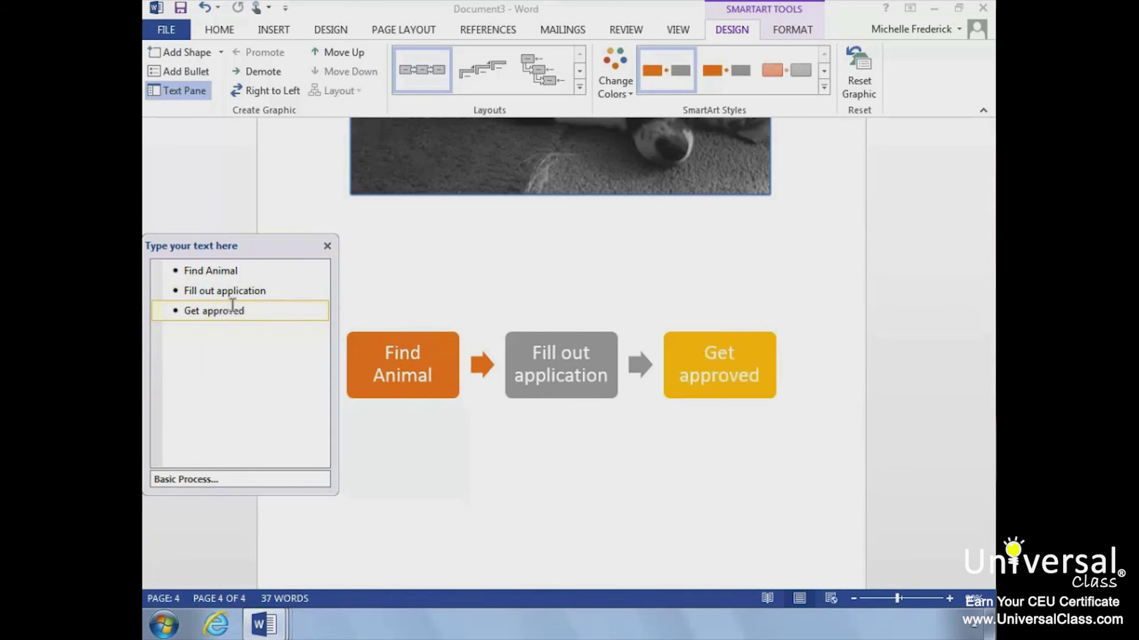
{"action": "key", "text": "Return"}
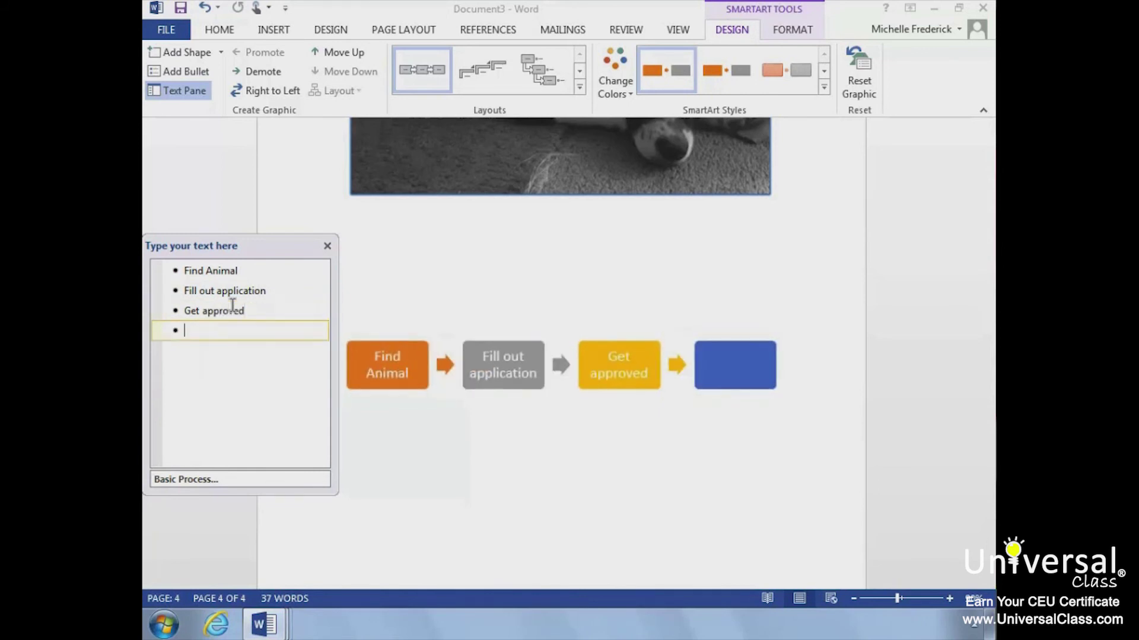
{"action": "type", "text": "Take home pet"}
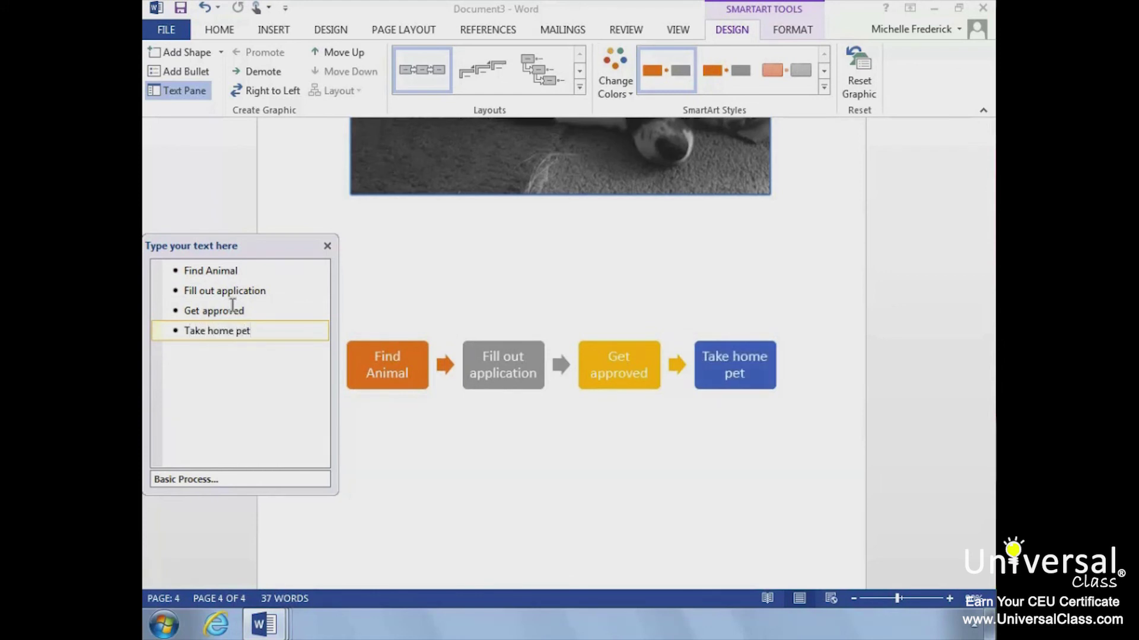
{"action": "left_click", "coordinate": [398, 436]}
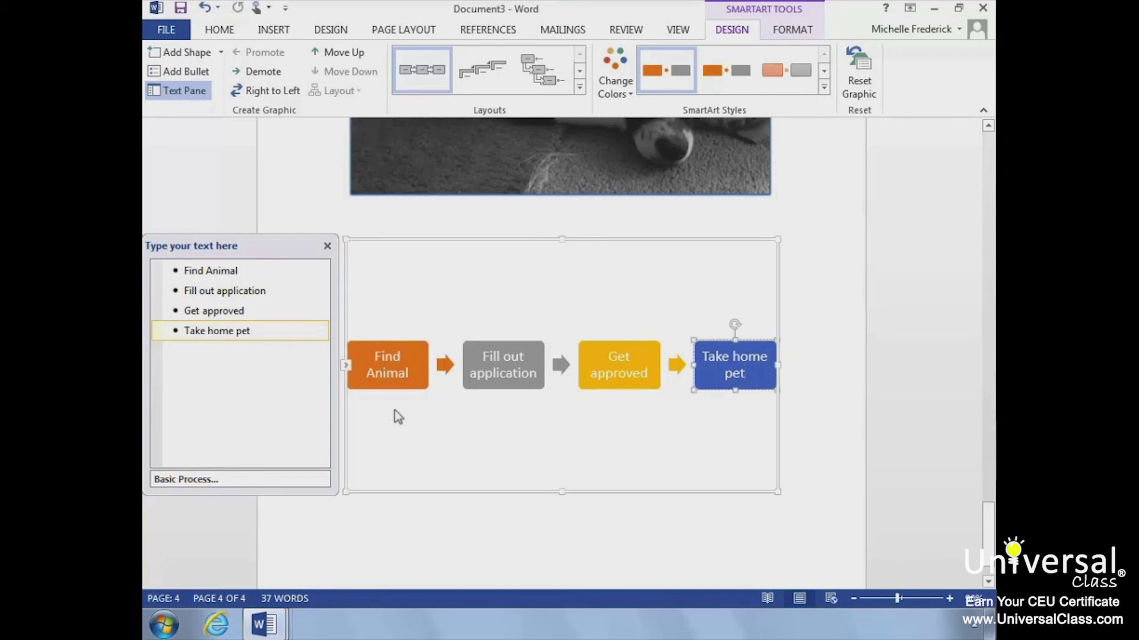
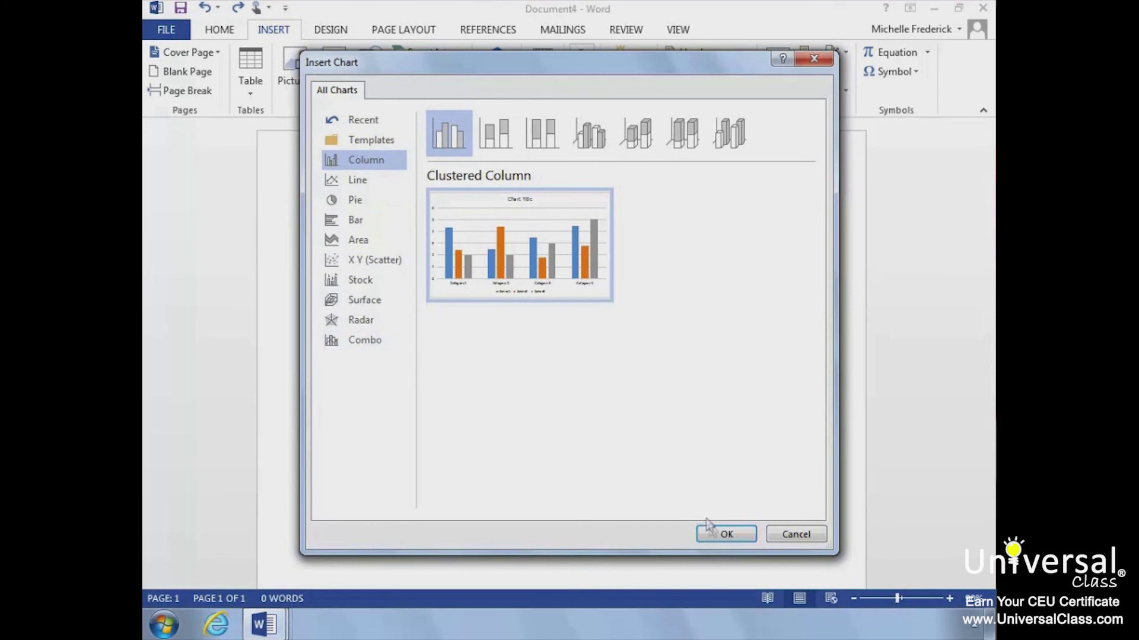
- Insert the default clustered column chart (Series 1–3, Categories 1–4) and close its data sheet
{"action": "left_click", "coordinate": [727, 536]}
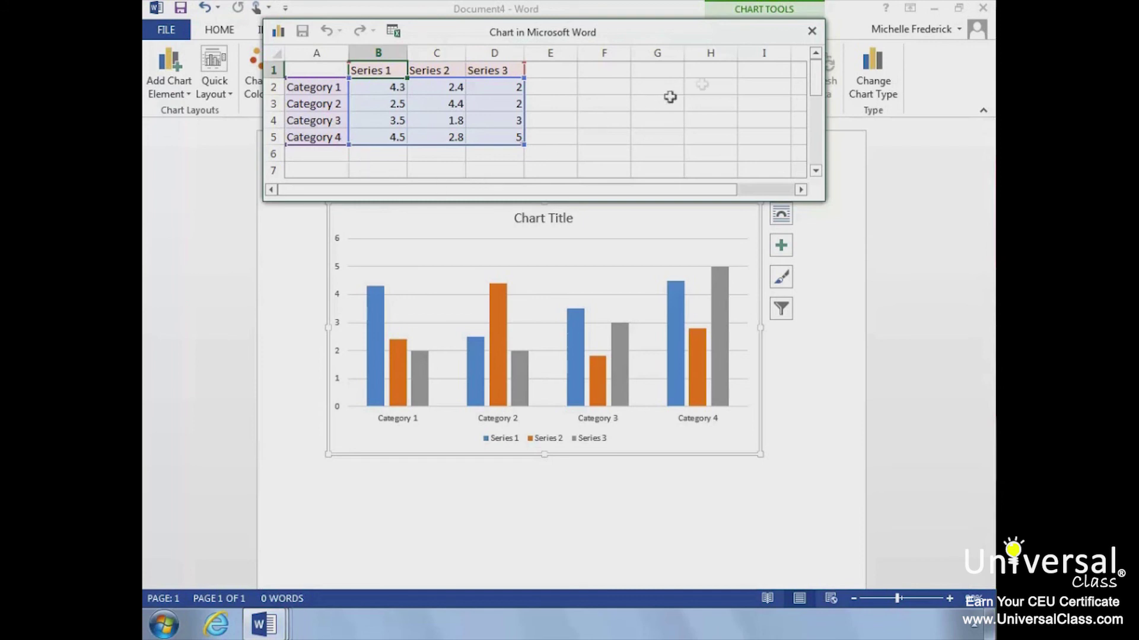
{"action": "left_click", "coordinate": [821, 33]}
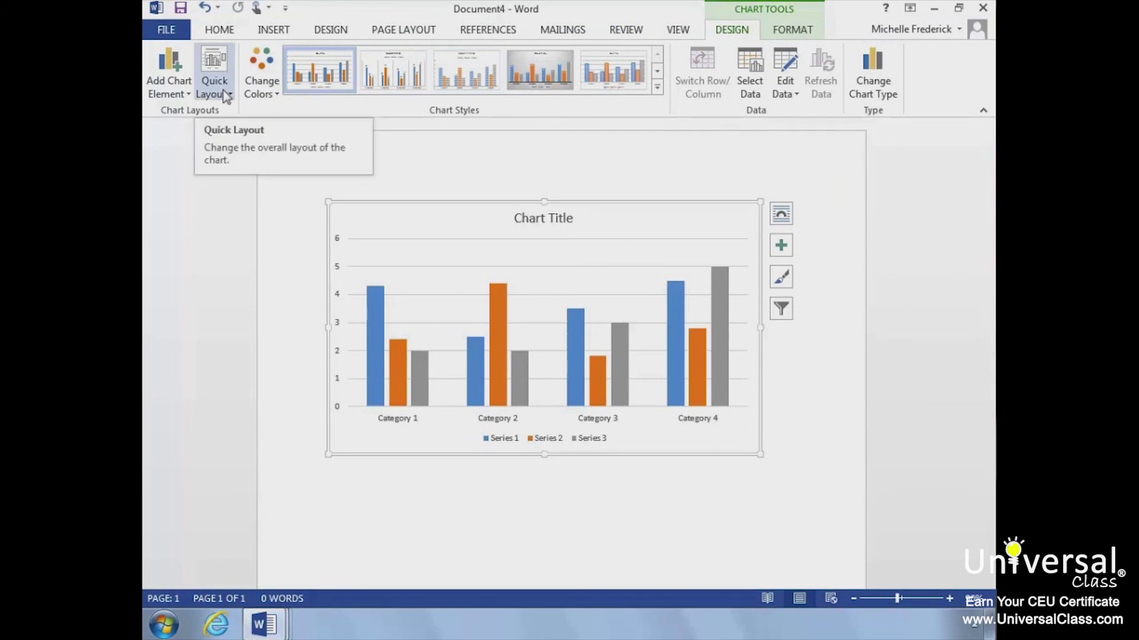
- Apply the second chart style, adding value labels on each column and uppercase category names
{"action": "key", "text": "XF86AudioLowerVolume"}
{"action": "key", "text": "XF86AudioLowerVolume"}
{"action": "left_click", "coordinate": [228, 95]}
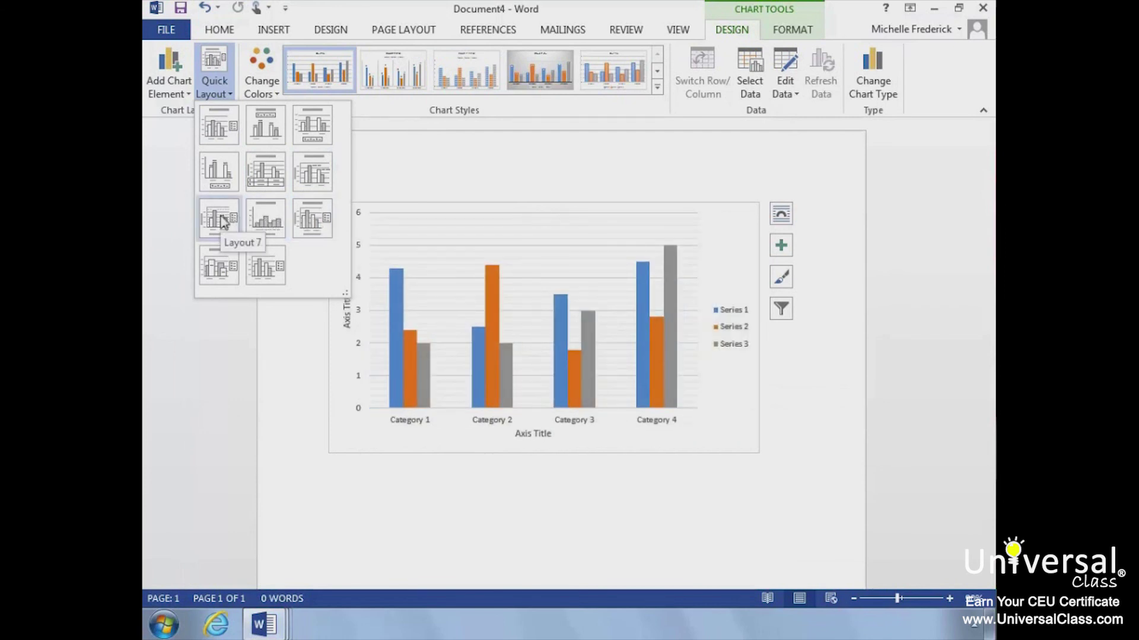
{"action": "left_click", "coordinate": [401, 144]}
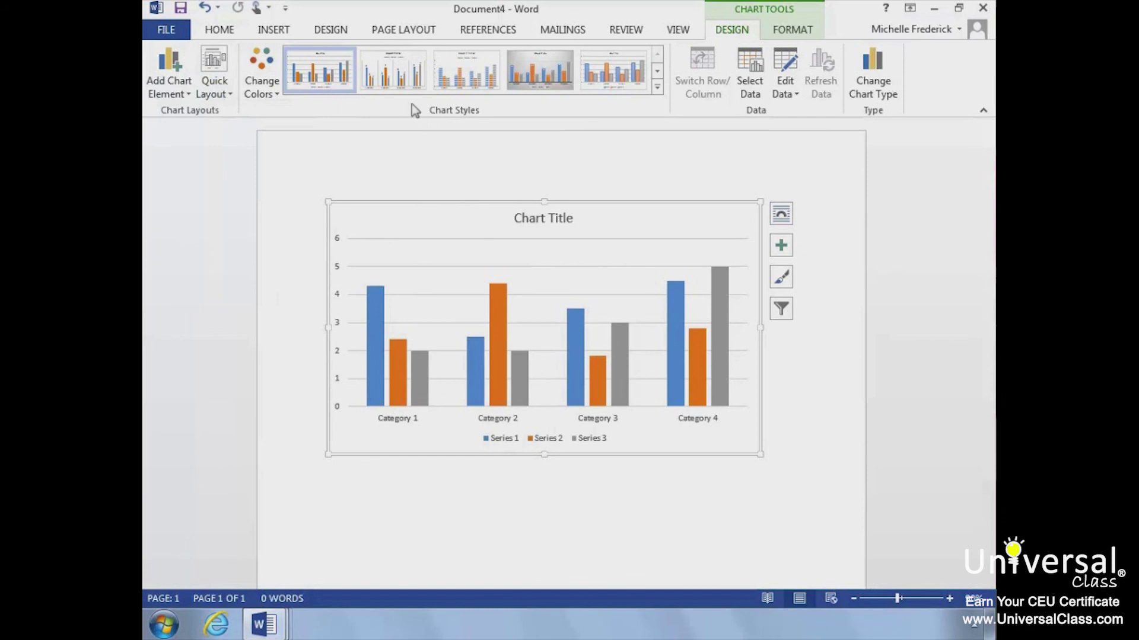
{"action": "left_click", "coordinate": [397, 77]}
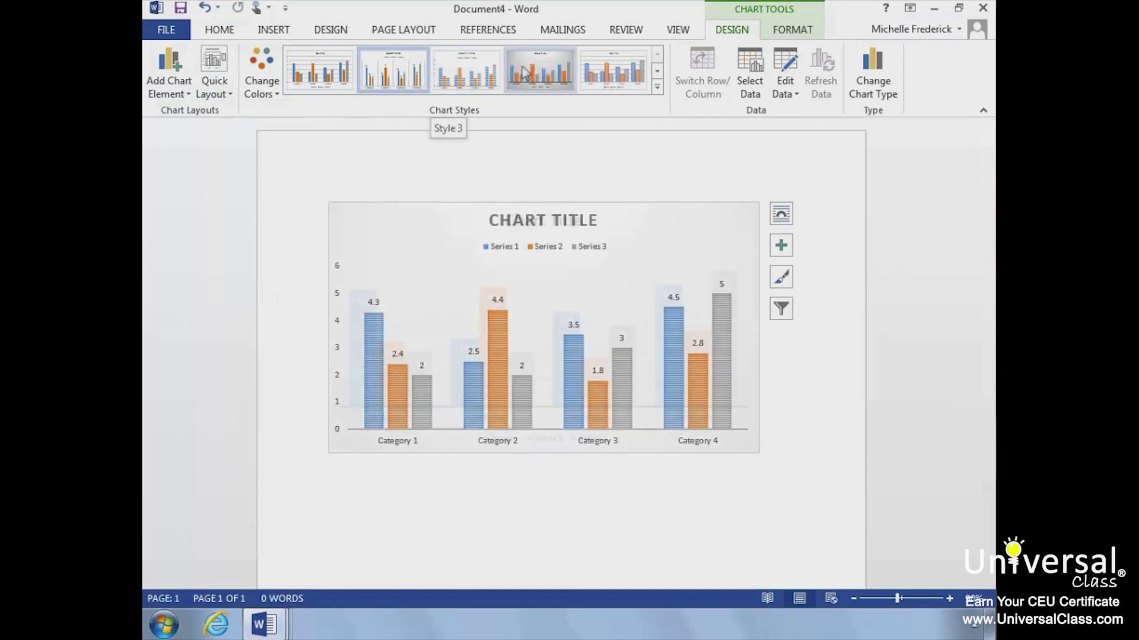
{"action": "left_click", "coordinate": [657, 87]}
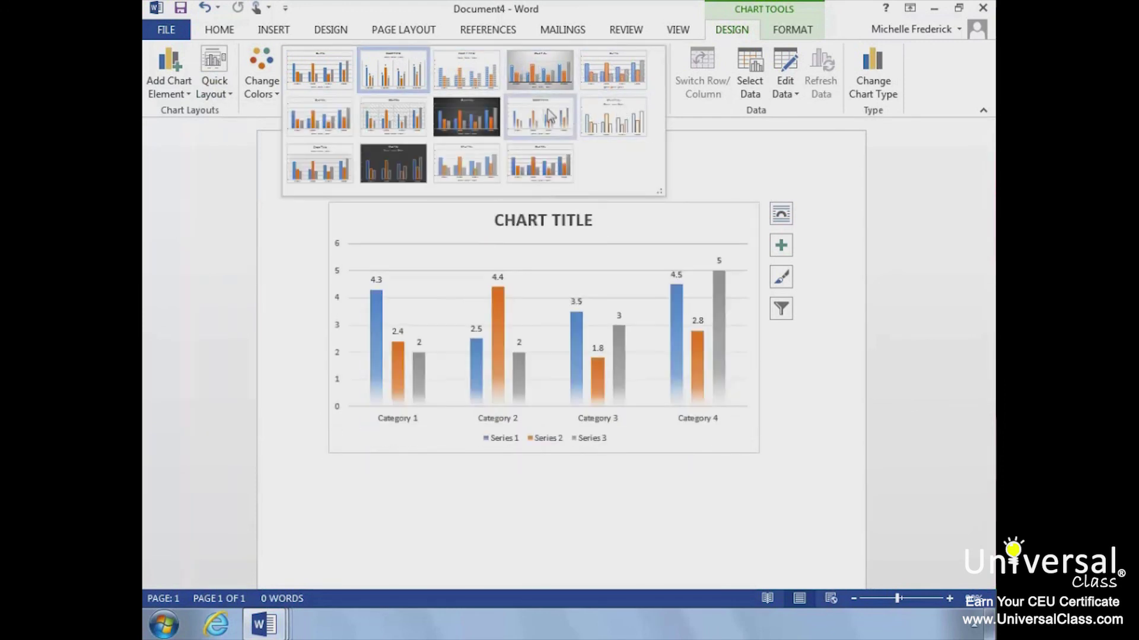
{"action": "left_click", "coordinate": [682, 138]}
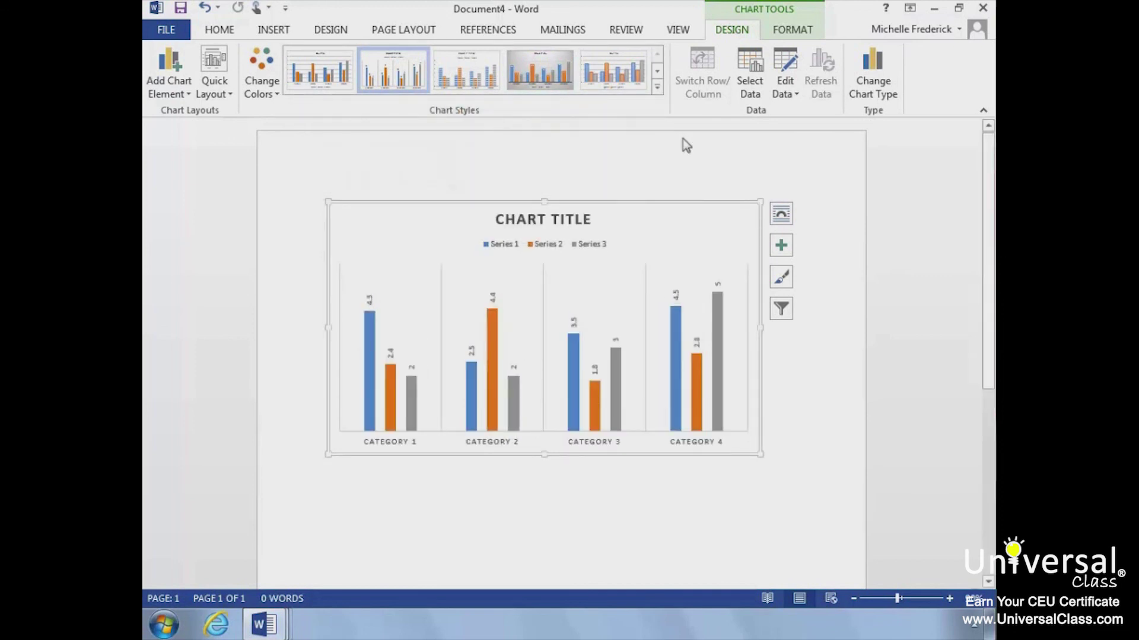
{"action": "left_click", "coordinate": [270, 90]}
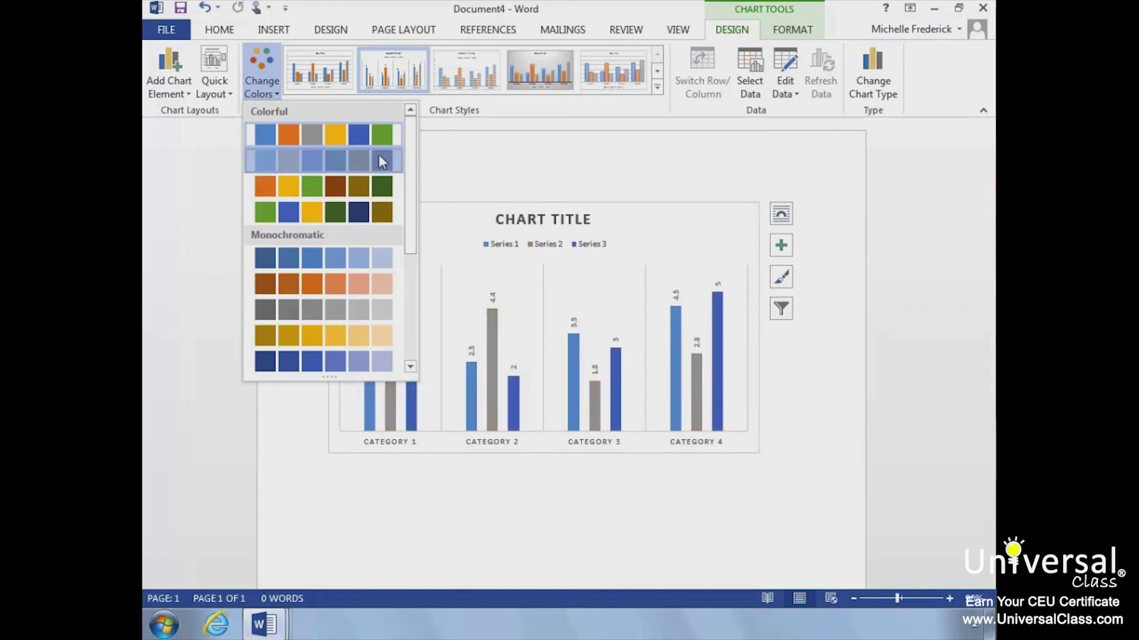
- Apply the light blue, grey and dark blue Colorful scheme to the three series
{"action": "key", "text": "Escape"}
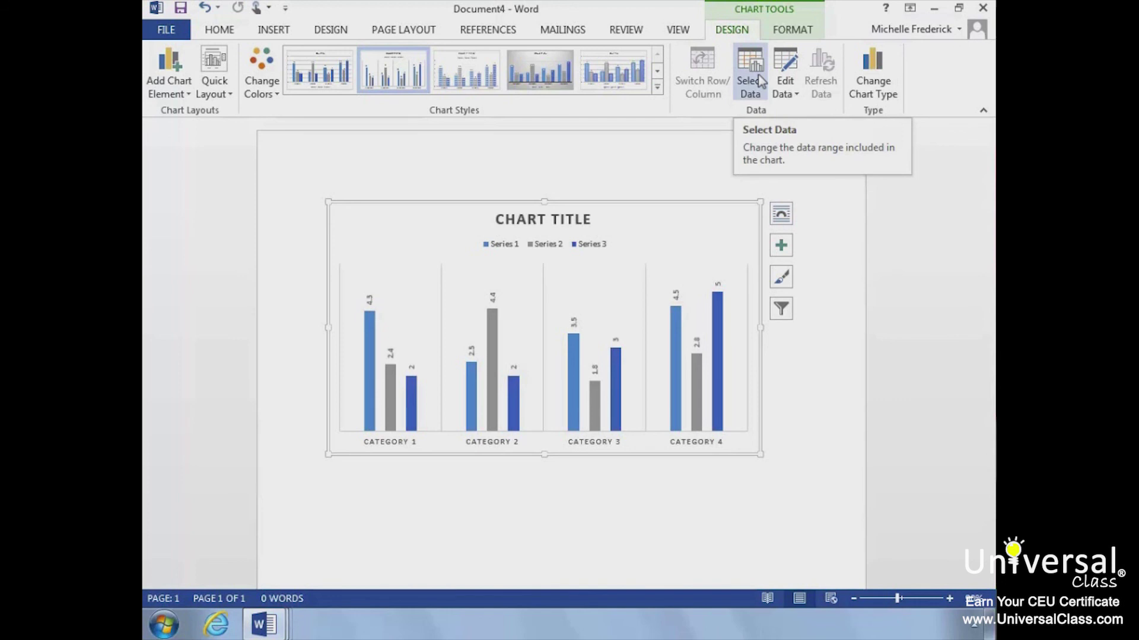
{"action": "left_click", "coordinate": [757, 73]}
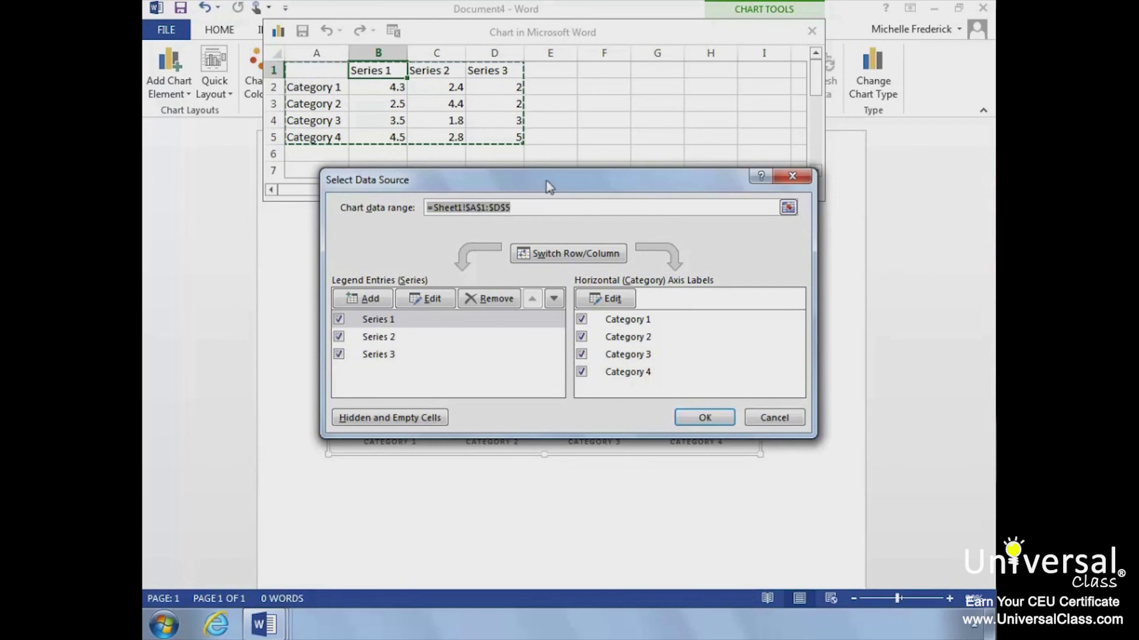
{"action": "left_click", "coordinate": [704, 417]}
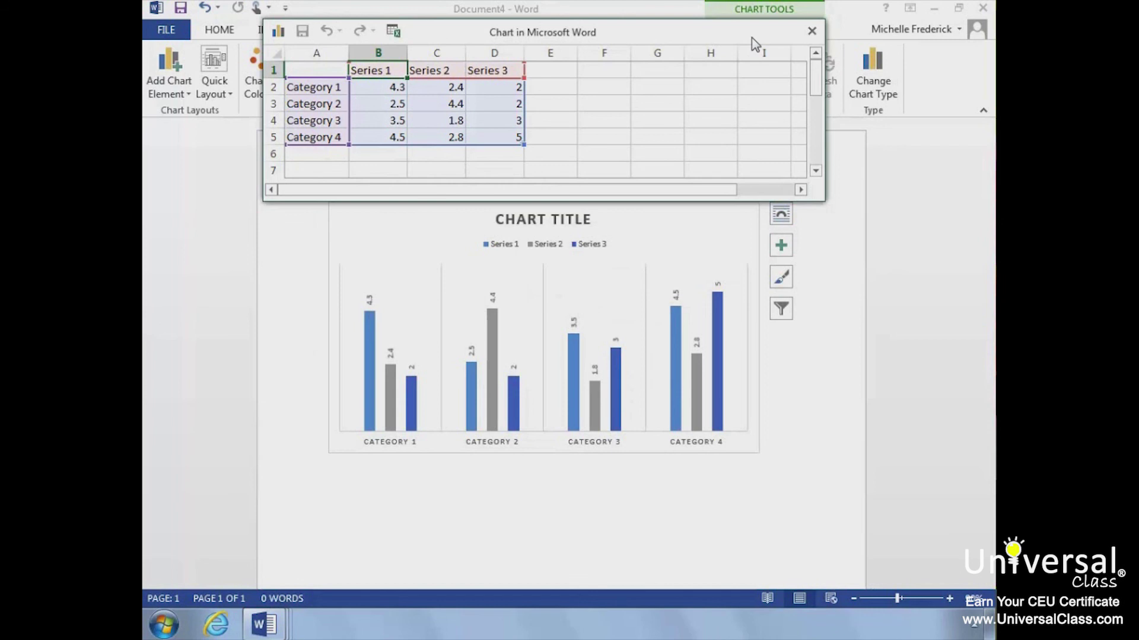
{"action": "left_click_drag", "start_coordinate": [752, 38], "coordinate": [661, 55]}
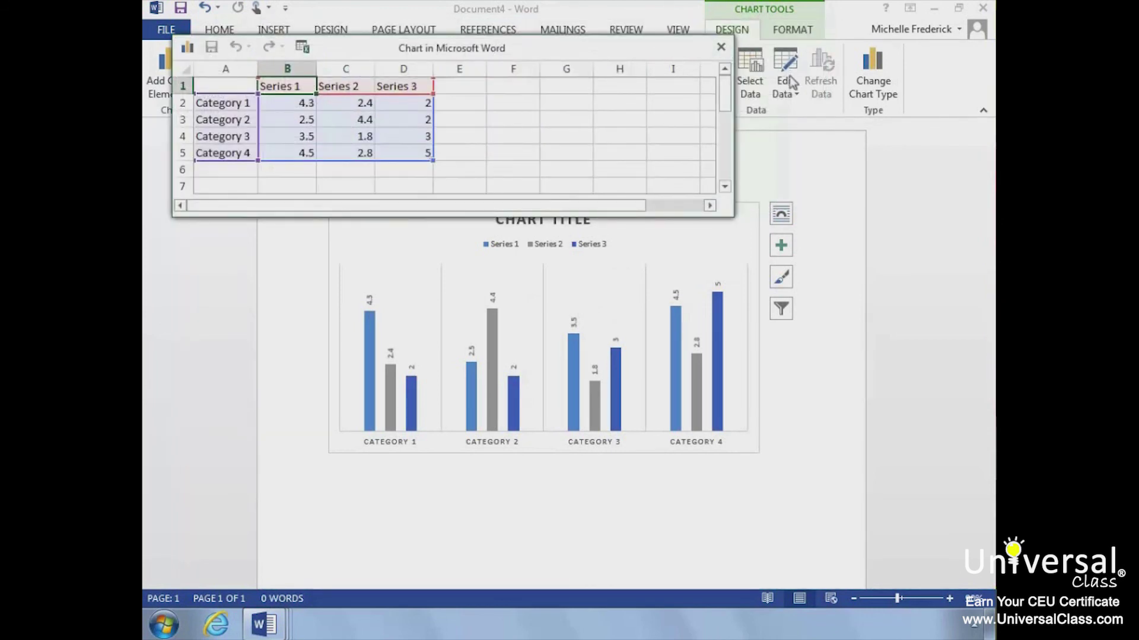
{"action": "left_click", "coordinate": [721, 241]}
{"action": "left_click", "coordinate": [705, 38]}
{"action": "left_click", "coordinate": [720, 46]}
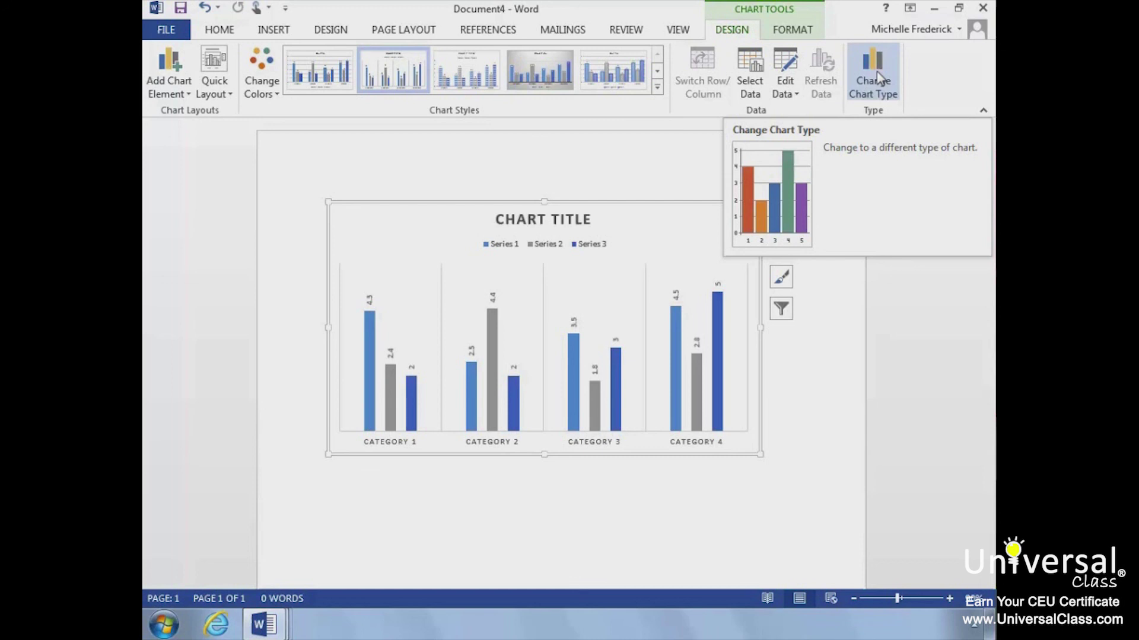
- Convert the column chart into a Pie chart of Series 1 and show the Chart Tools FORMAT options
{"action": "left_click", "coordinate": [877, 71]}
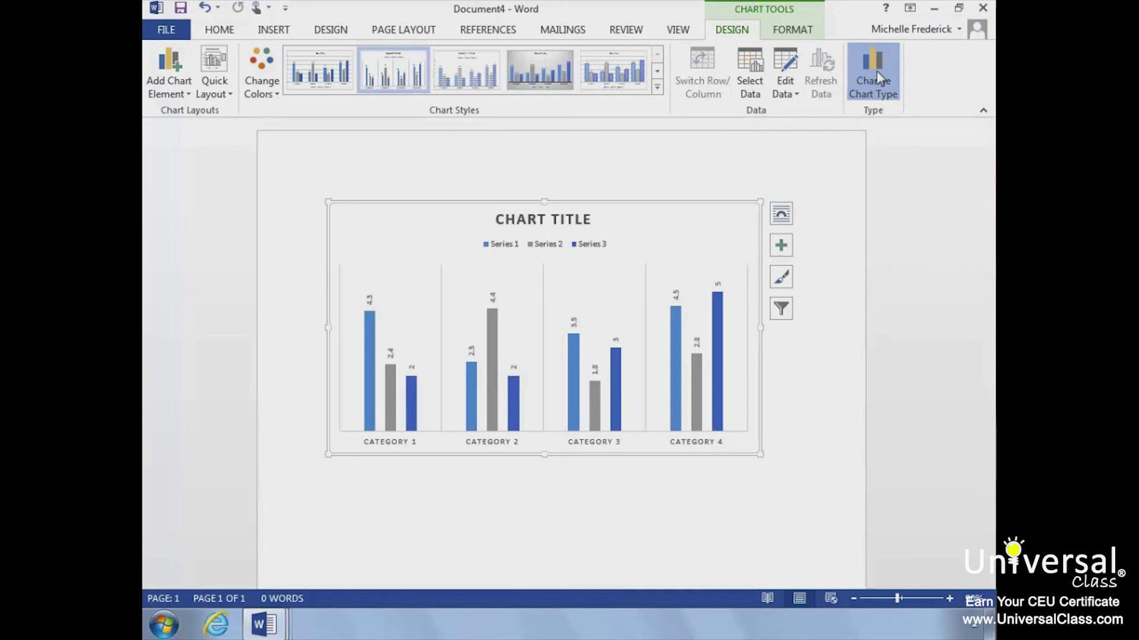
{"action": "mouse_move", "coordinate": [481, 238]}
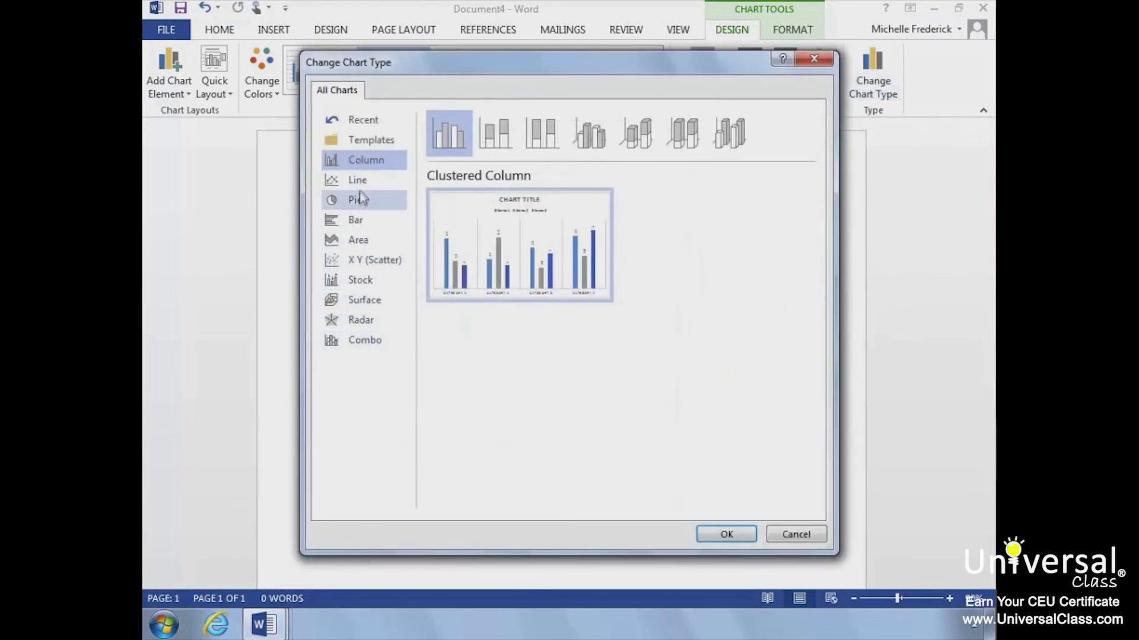
{"action": "left_click", "coordinate": [360, 200]}
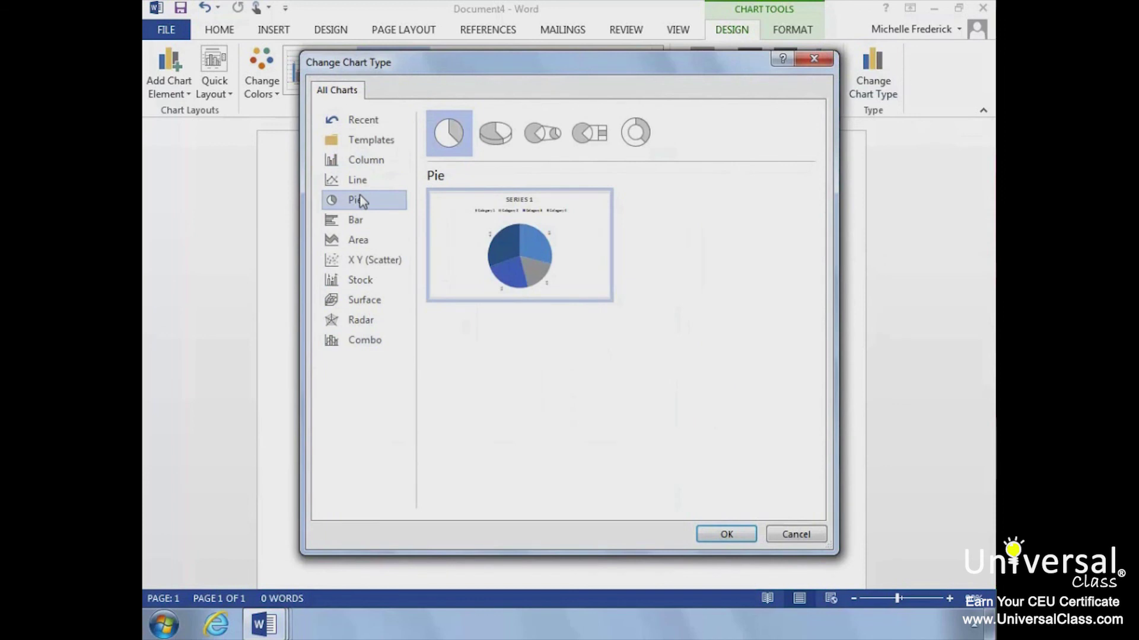
{"action": "left_click", "coordinate": [727, 535]}
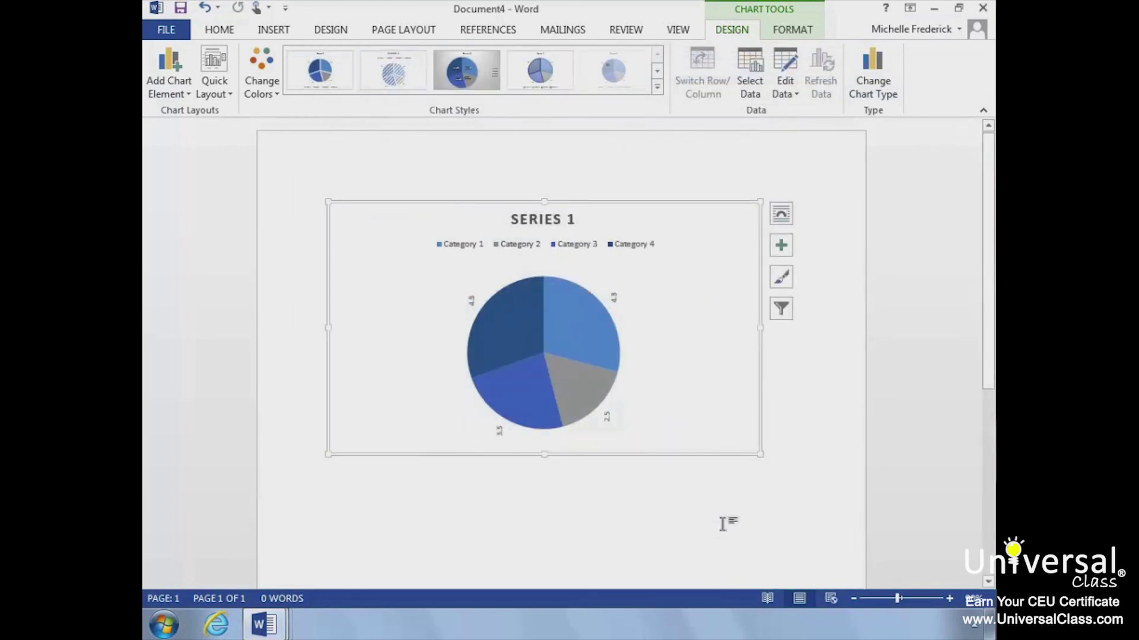
{"action": "left_click", "coordinate": [786, 31]}
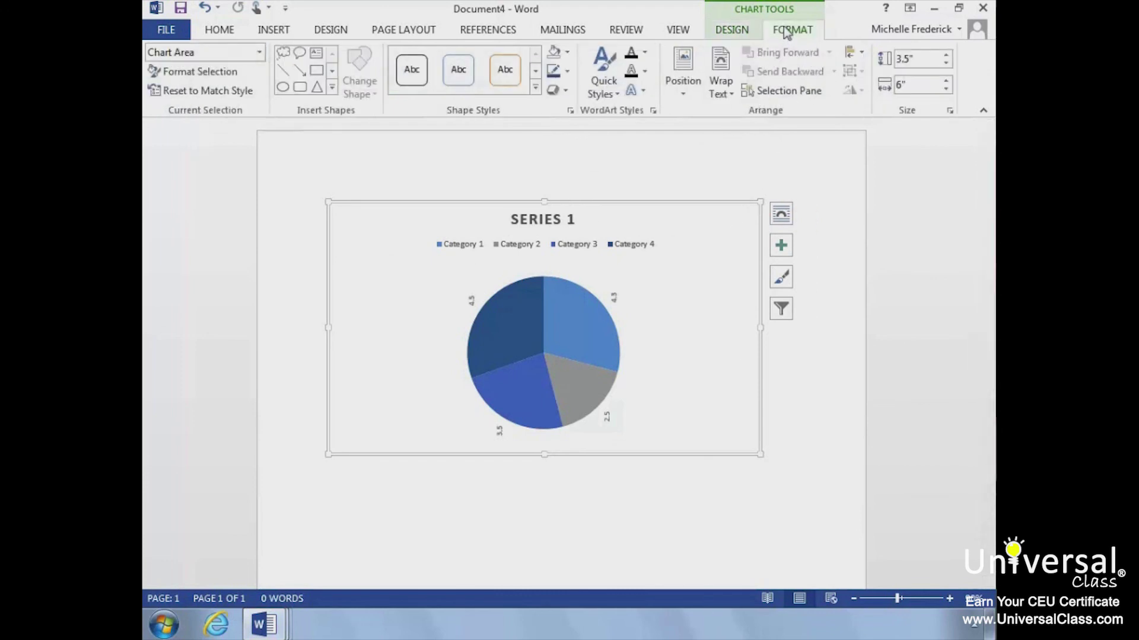